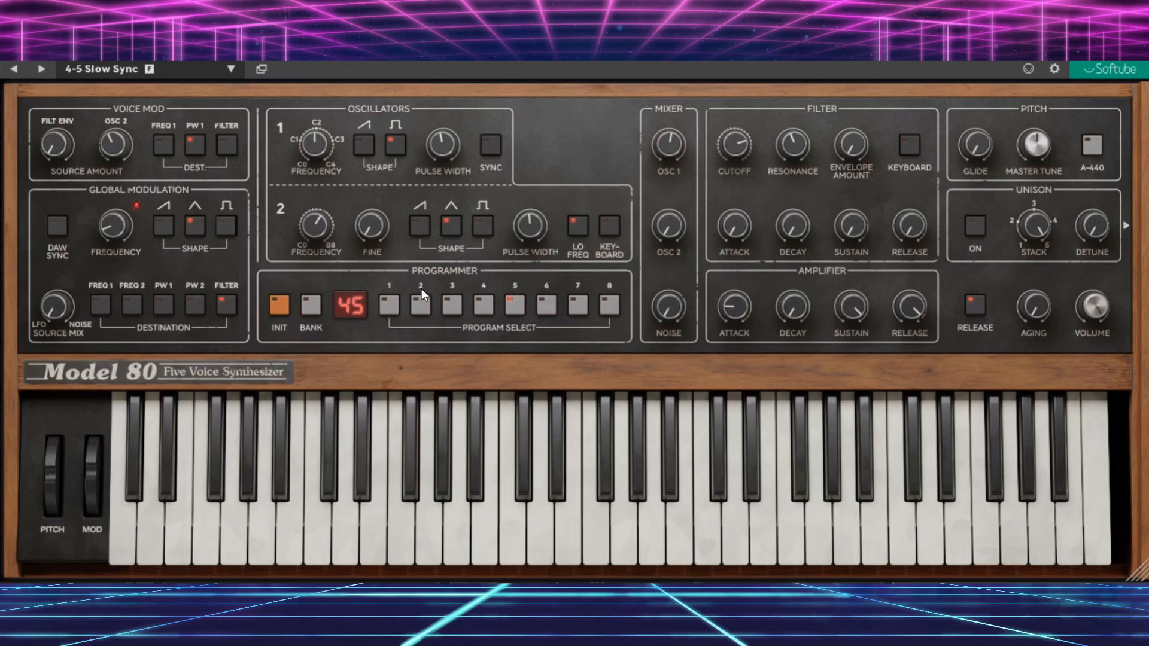
Step: Initialize the synth patch, adjust the filter cutoff and raise the filter envelope amount
{"action": "left_click", "coordinate": [284, 311]}
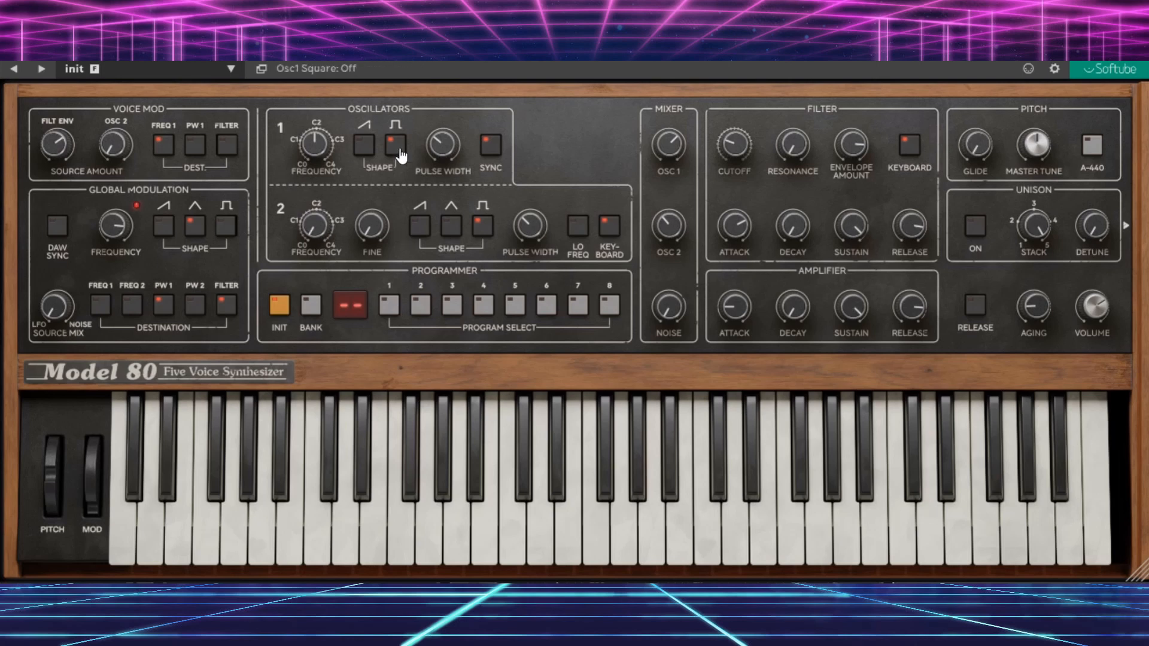
{"action": "left_click_drag", "start_coordinate": [730, 165], "coordinate": [740, 100]}
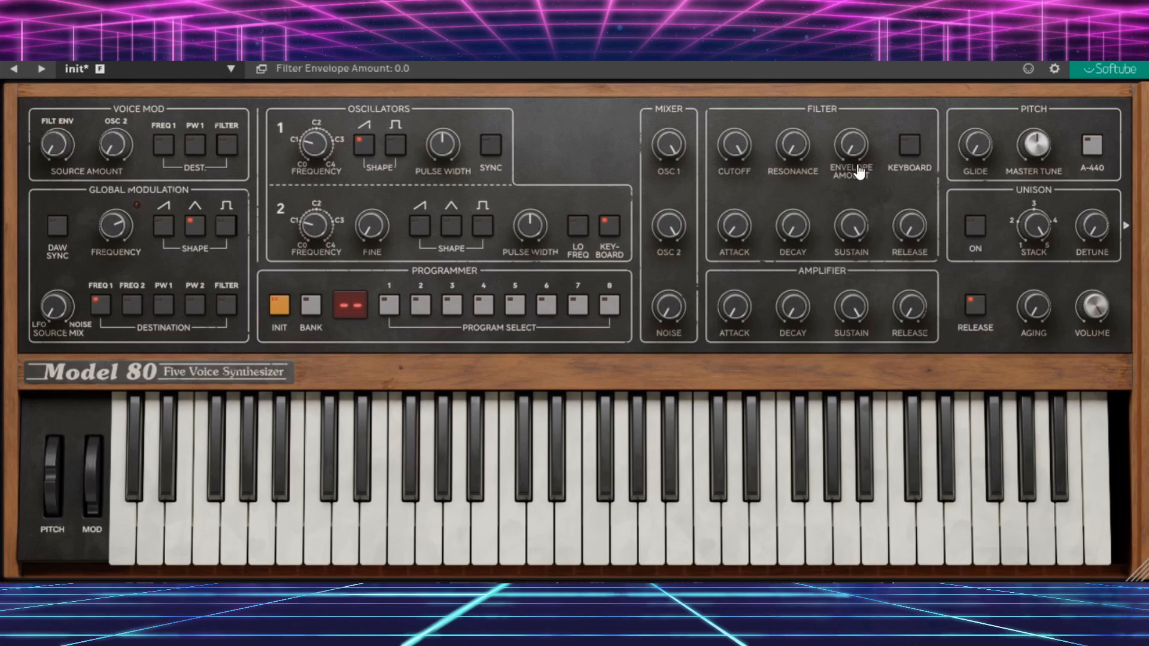
{"action": "left_click_drag", "start_coordinate": [857, 152], "coordinate": [847, 112]}
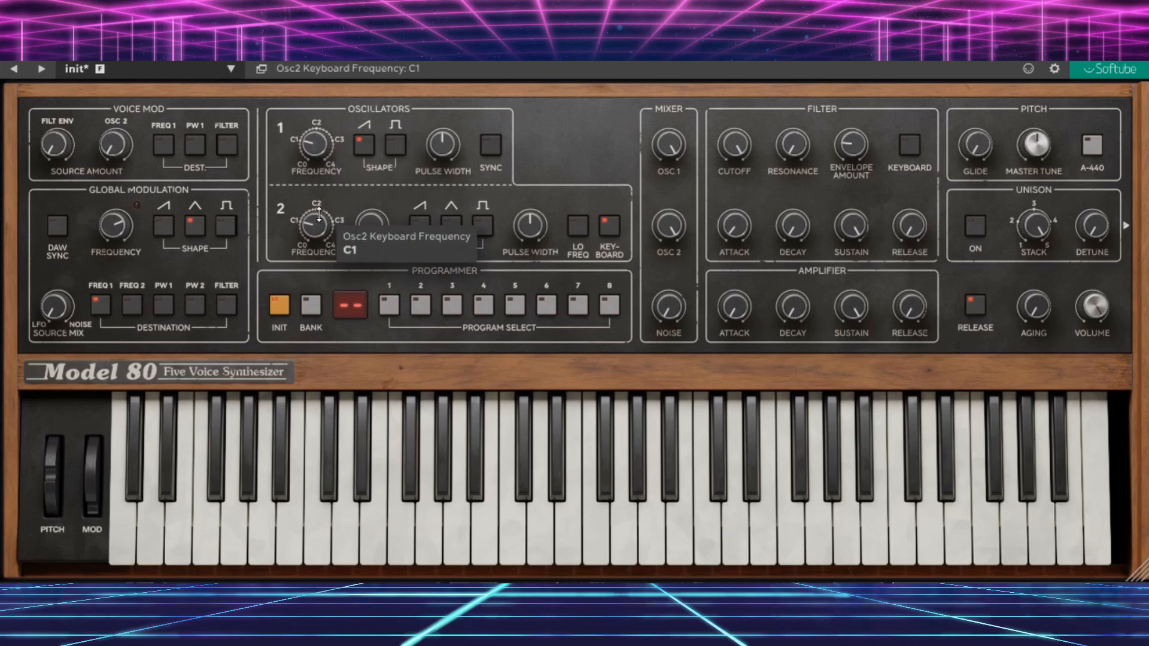
Step: Try out the frequency controls of both oscillators and the fine tuning of oscillator 2
{"action": "mouse_move", "coordinate": [309, 152]}
{"action": "left_mouse_down"}
{"action": "mouse_move", "coordinate": [309, 108]}
{"action": "mouse_move", "coordinate": [309, 150]}
{"action": "left_mouse_up"}
{"action": "left_click_drag", "start_coordinate": [314, 225], "coordinate": [357, 185]}
{"action": "mouse_move", "coordinate": [371, 226]}
{"action": "left_mouse_down"}
{"action": "mouse_move", "coordinate": [370, 124]}
{"action": "mouse_move", "coordinate": [359, 233]}
{"action": "left_mouse_up"}
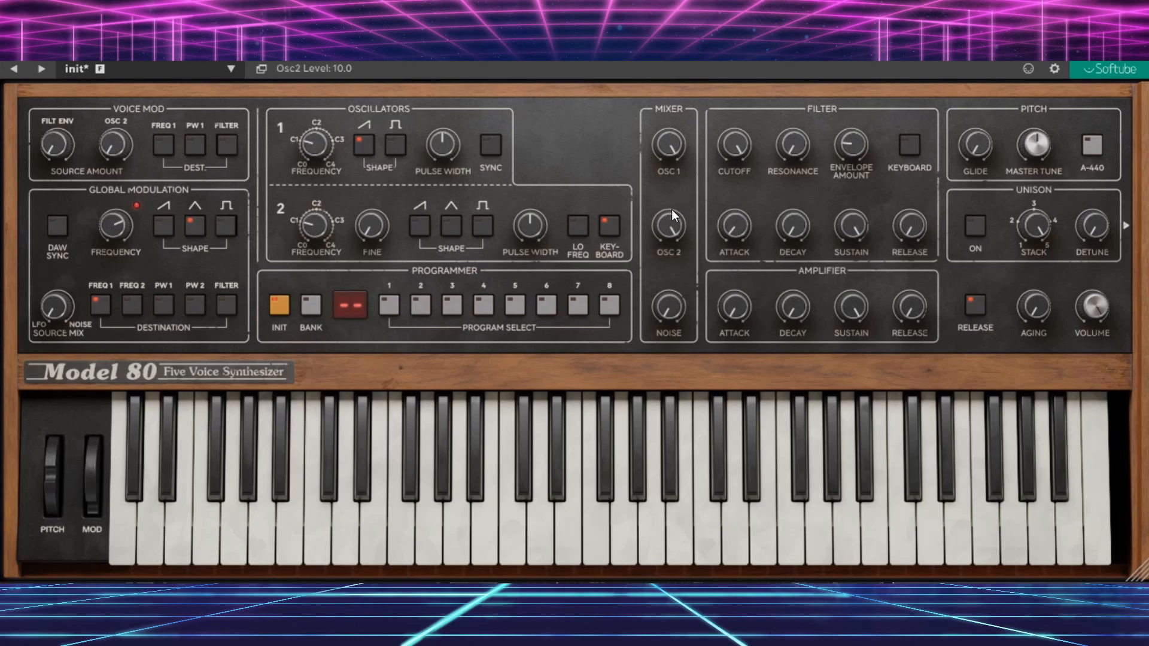
Step: Bring in oscillator 2 as a sawtooth at level 7.5, tuned to C2 with fine tuning at 0.0
{"action": "left_click_drag", "start_coordinate": [675, 221], "coordinate": [667, 458]}
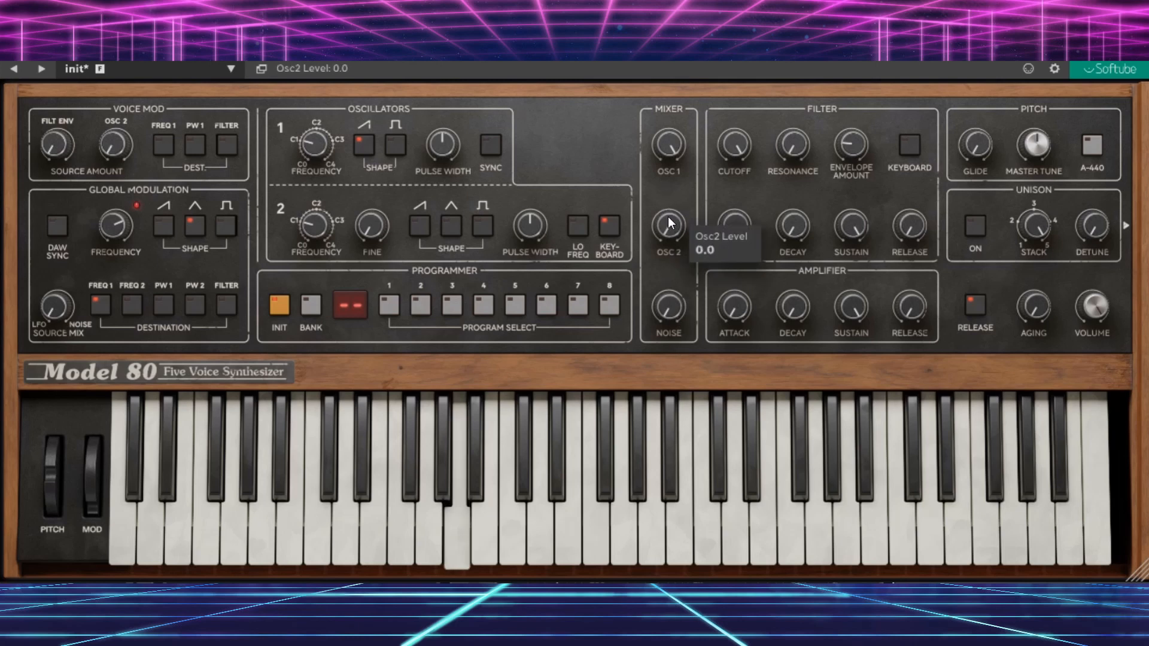
{"action": "left_click_drag", "start_coordinate": [669, 216], "coordinate": [672, 88]}
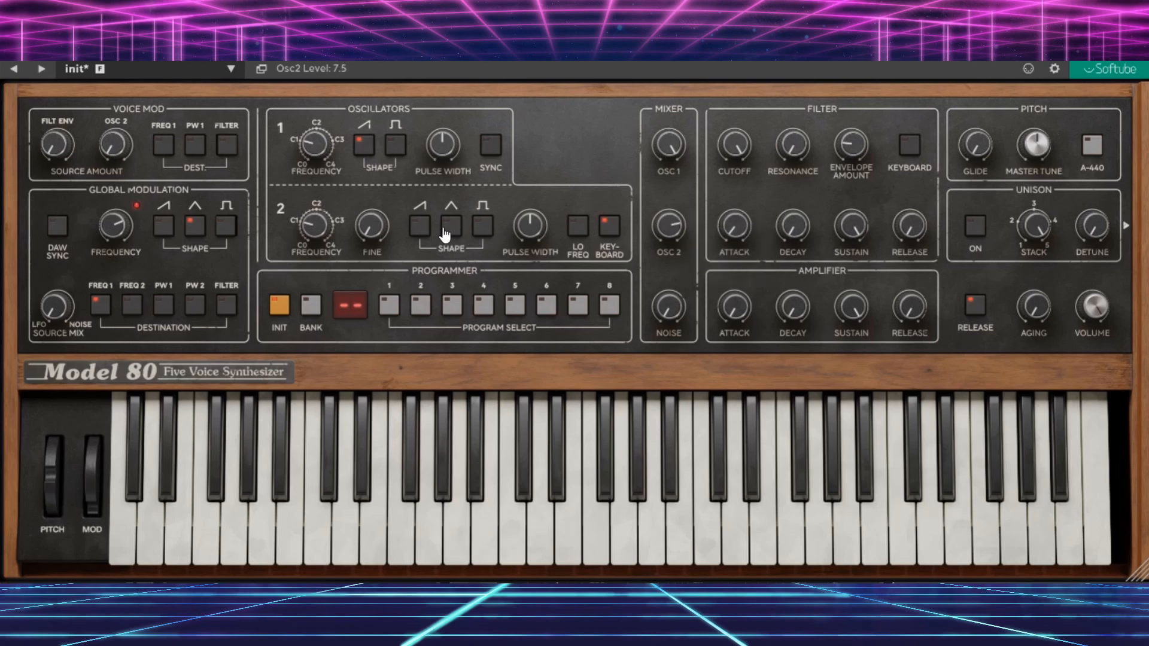
{"action": "left_click", "coordinate": [424, 233]}
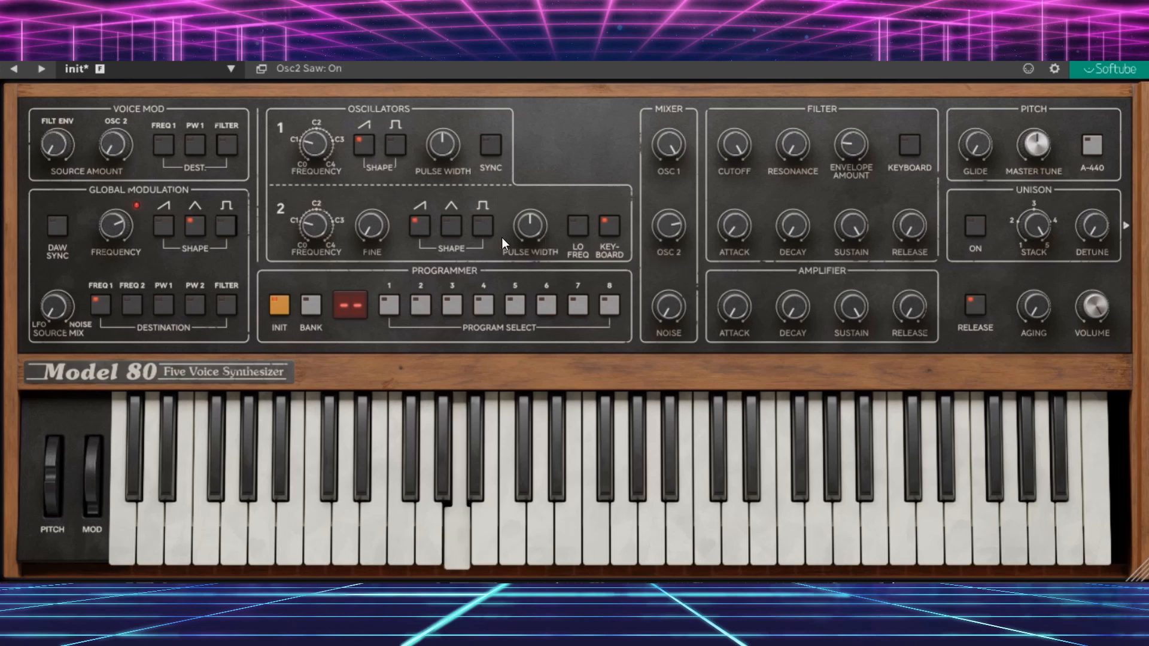
{"action": "left_click_drag", "start_coordinate": [382, 235], "coordinate": [325, 186]}
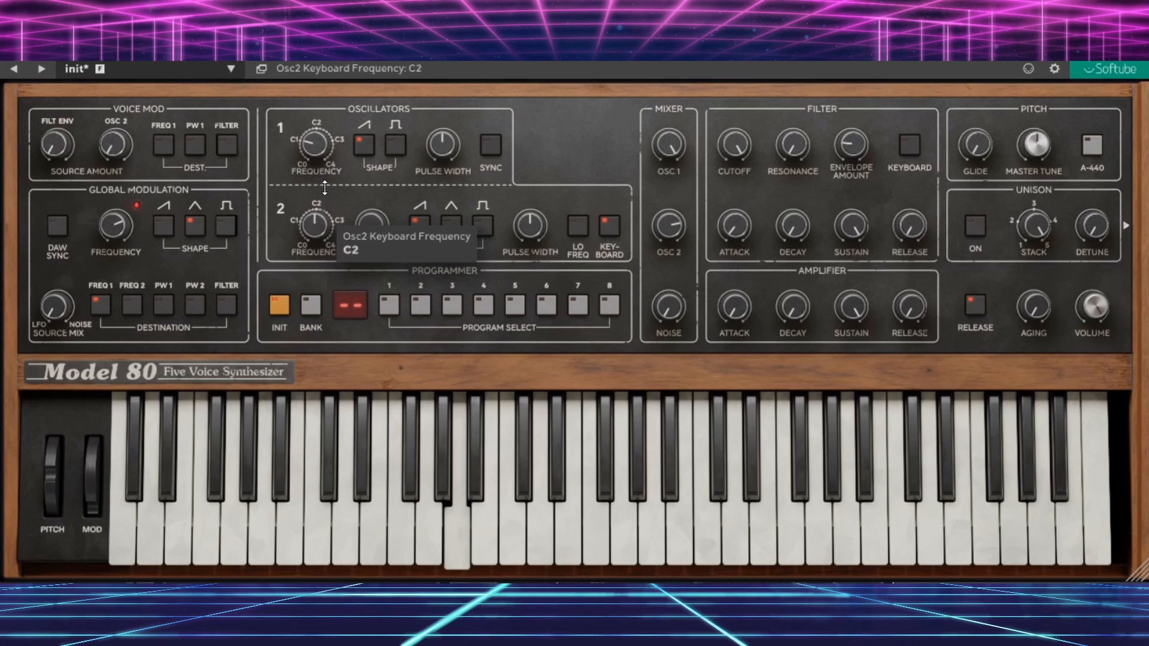
{"action": "mouse_move", "coordinate": [372, 226]}
{"action": "left_mouse_down"}
{"action": "mouse_move", "coordinate": [374, 139]}
{"action": "mouse_move", "coordinate": [378, 239]}
{"action": "left_mouse_up"}
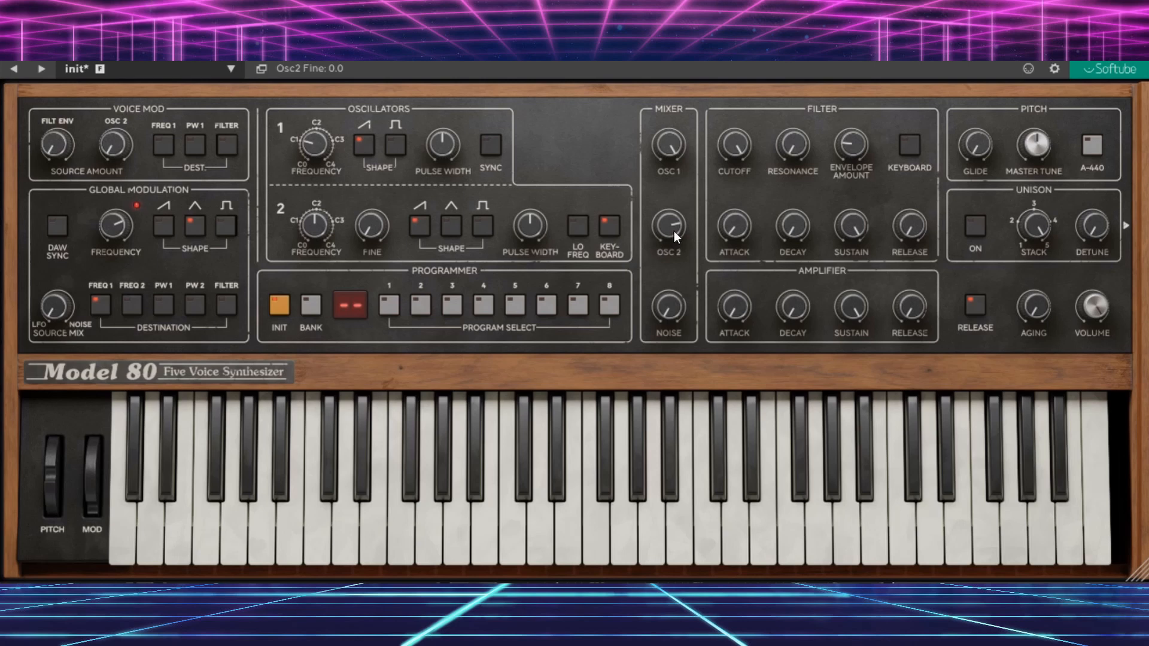
Step: Compare the oscillator levels in the mixer with oscillator 1 at 0.0 and oscillator 2 at 10.0, and try the noise level
{"action": "left_click_drag", "start_coordinate": [674, 235], "coordinate": [669, 365]}
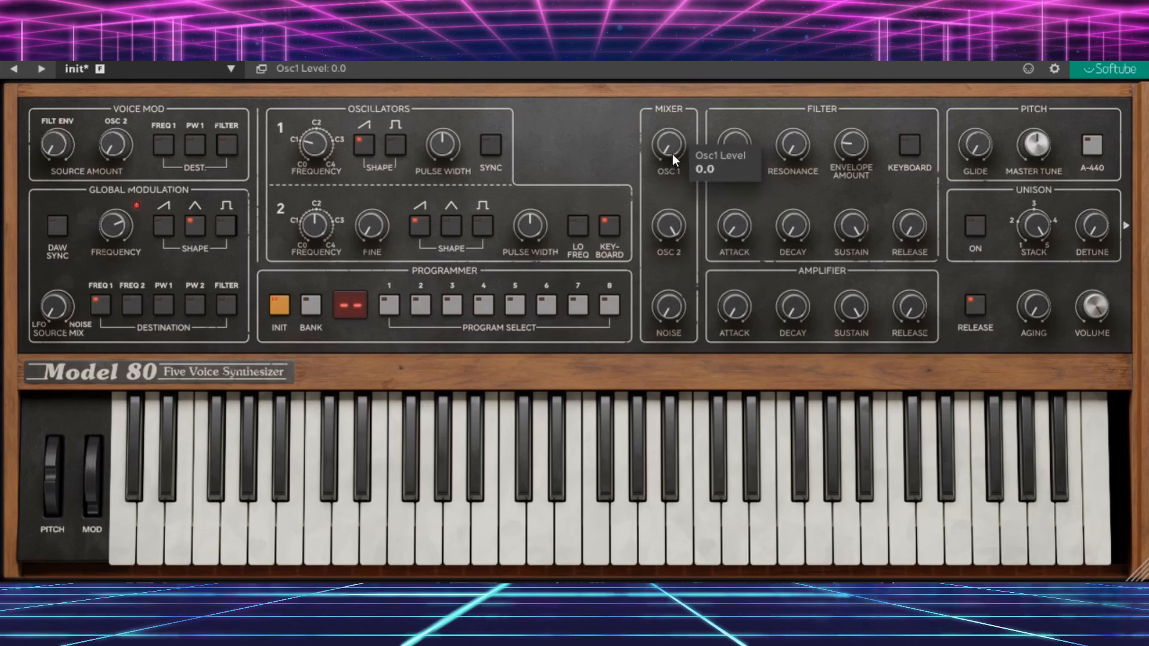
{"action": "left_click_drag", "start_coordinate": [668, 225], "coordinate": [658, 156]}
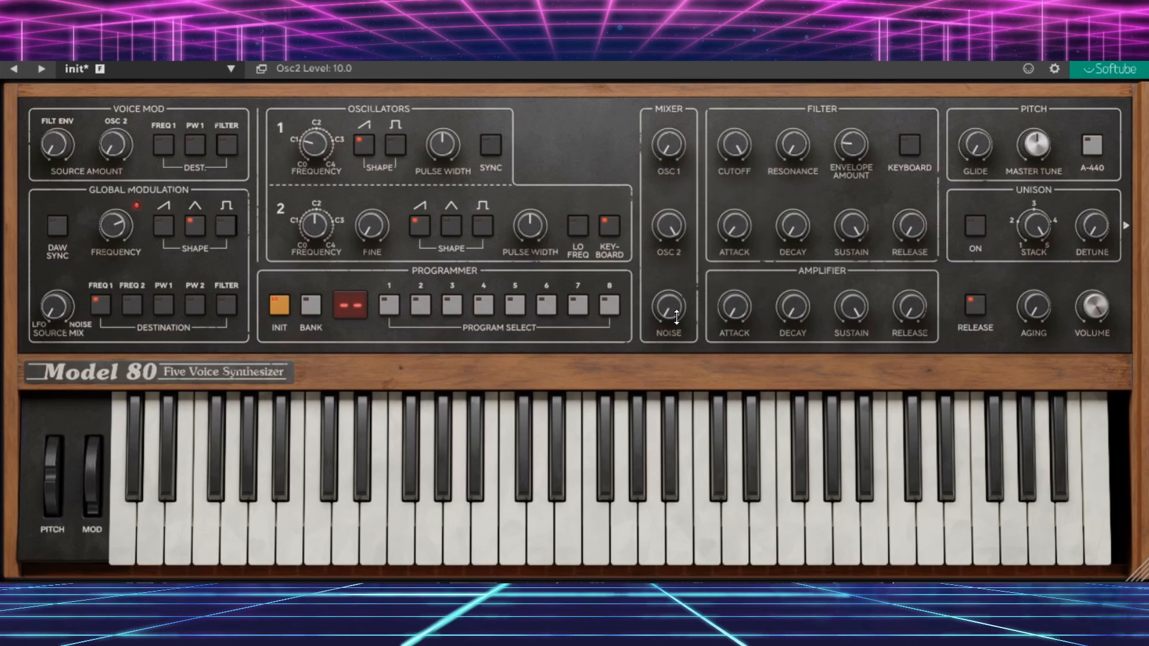
{"action": "mouse_move", "coordinate": [676, 317]}
{"action": "left_mouse_down"}
{"action": "mouse_move", "coordinate": [677, 168]}
{"action": "mouse_move", "coordinate": [676, 338]}
{"action": "left_mouse_up"}
Step: Compare oscillator 1's sawtooth with and without the square shape, keeping both on at a level of 9.7
{"action": "left_click", "coordinate": [393, 149]}
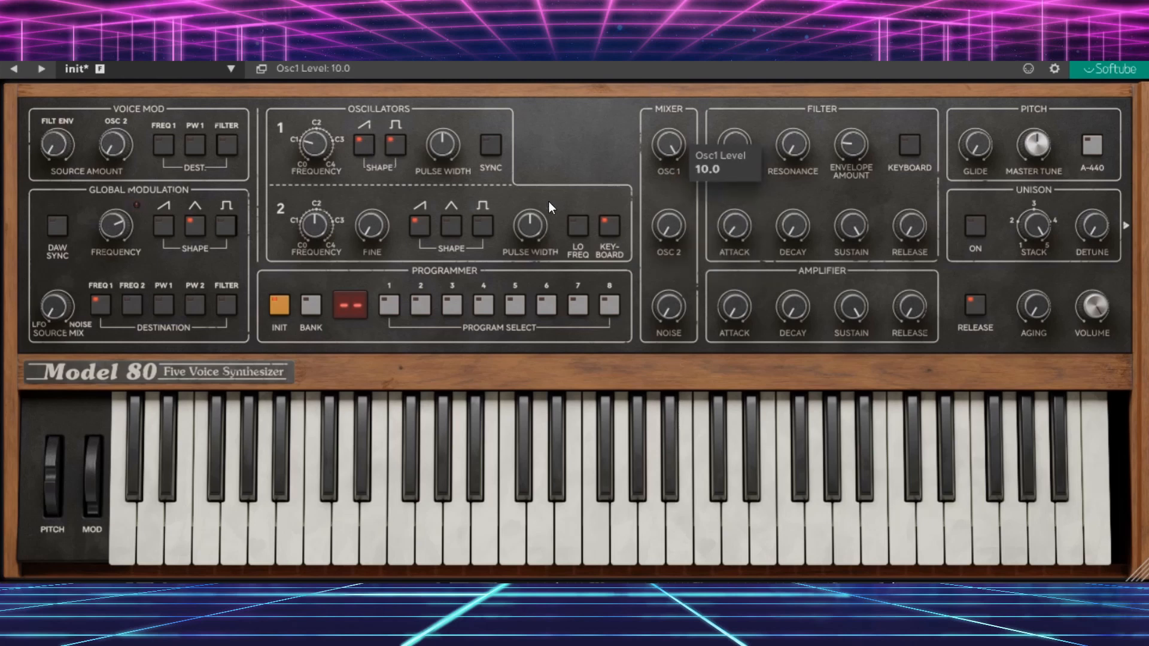
{"action": "left_click", "coordinate": [398, 150]}
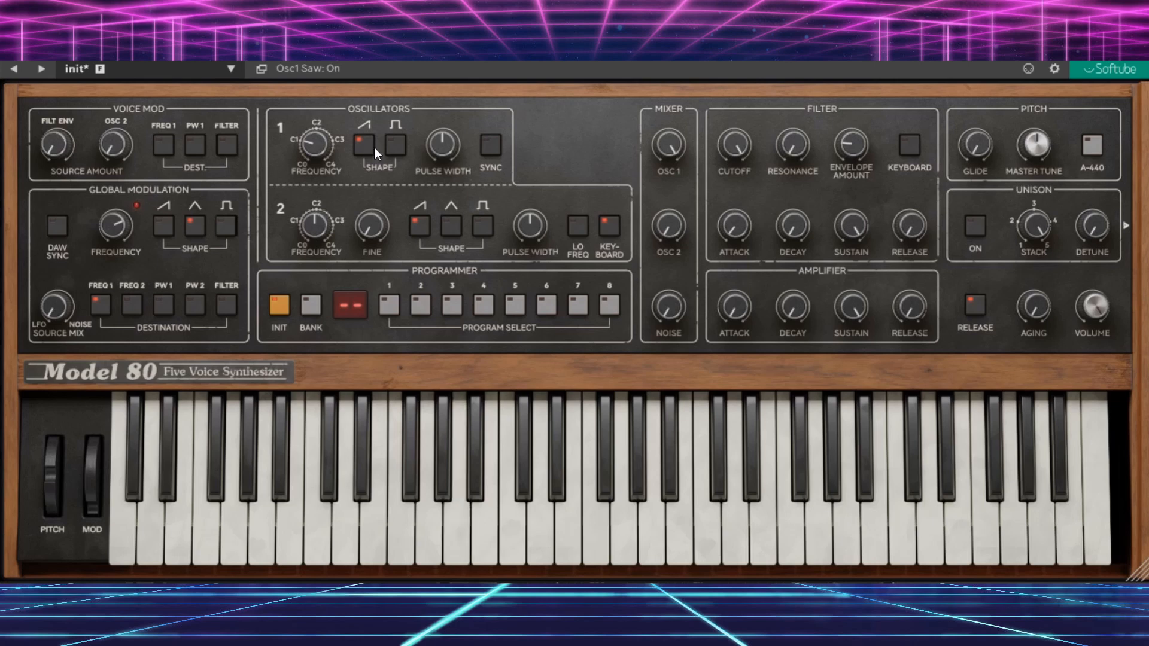
{"action": "left_click", "coordinate": [394, 154]}
{"action": "mouse_move", "coordinate": [667, 147]}
{"action": "left_mouse_down"}
{"action": "mouse_move", "coordinate": [649, 191]}
{"action": "mouse_move", "coordinate": [651, 144]}
{"action": "left_mouse_up"}
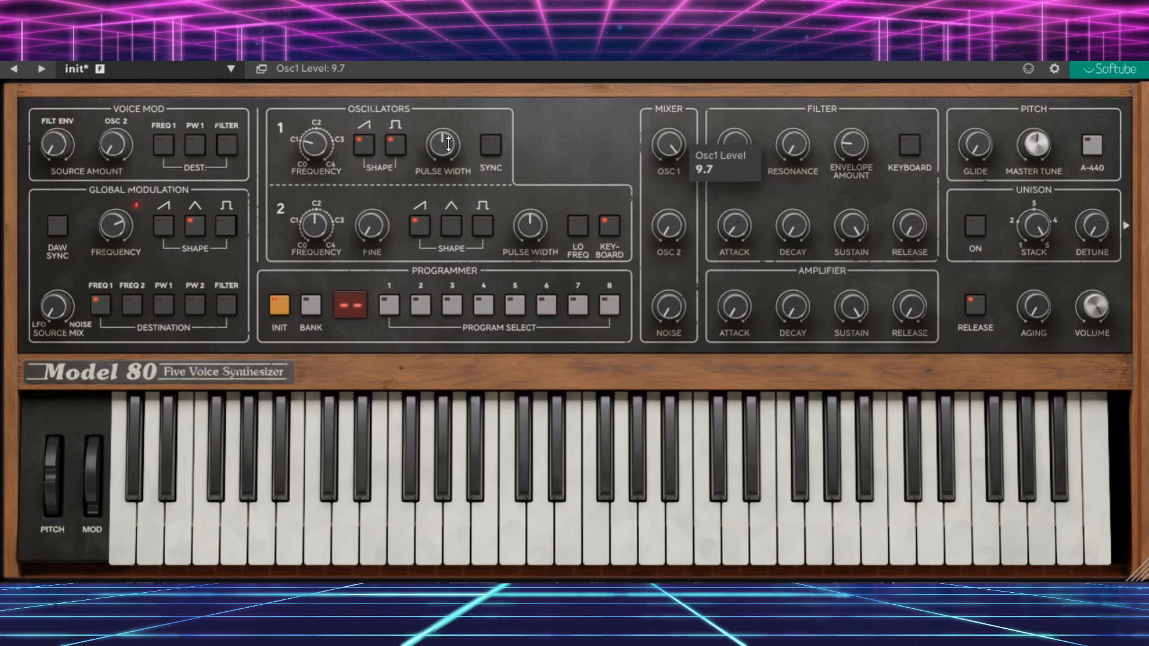
Step: Audition oscillator 1's square shape alone and combined with the sawtooth while varying its pulse width
{"action": "left_click", "coordinate": [363, 145]}
{"action": "mouse_move", "coordinate": [428, 140]}
{"action": "left_mouse_down"}
{"action": "mouse_move", "coordinate": [438, 205]}
{"action": "mouse_move", "coordinate": [454, 82]}
{"action": "mouse_move", "coordinate": [451, 198]}
{"action": "mouse_move", "coordinate": [459, 123]}
{"action": "mouse_move", "coordinate": [453, 156]}
{"action": "mouse_move", "coordinate": [431, 157]}
{"action": "left_mouse_up"}
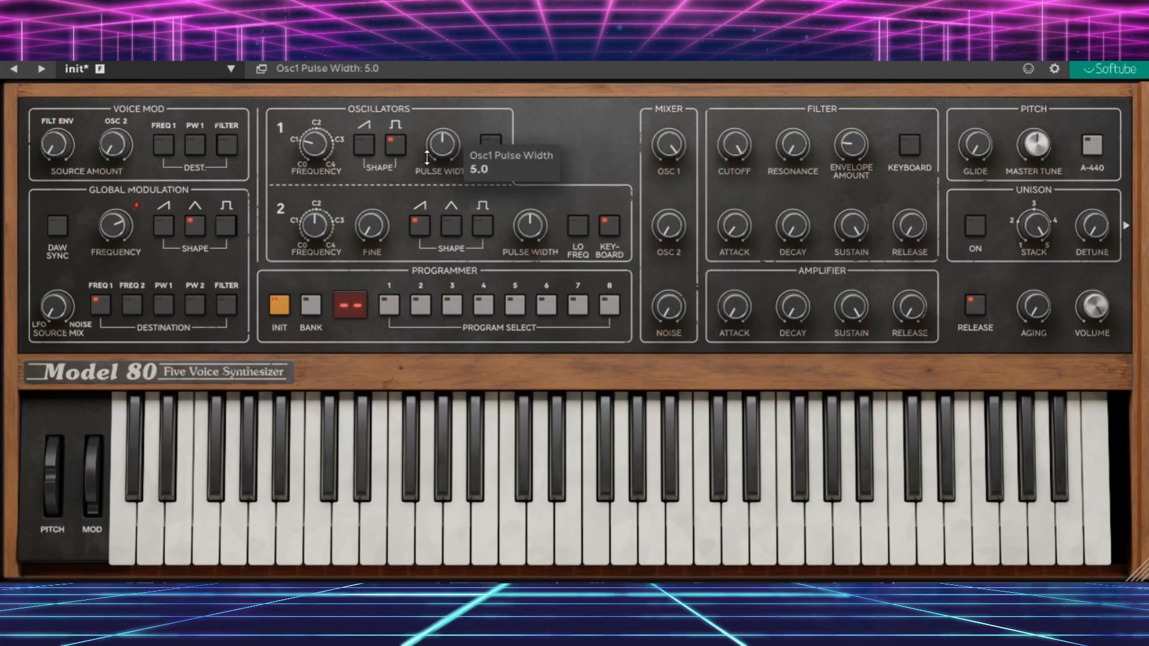
{"action": "left_click", "coordinate": [370, 154]}
{"action": "left_click", "coordinate": [358, 135]}
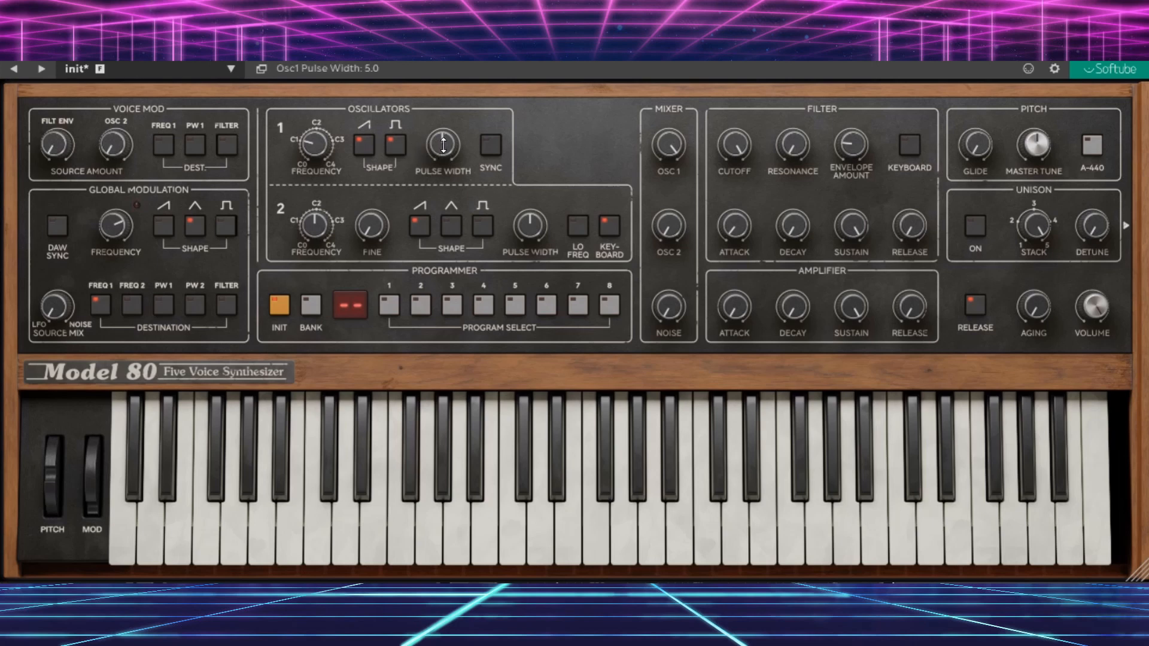
{"action": "left_click_drag", "start_coordinate": [444, 145], "coordinate": [458, 116]}
{"action": "left_click_drag", "start_coordinate": [469, 204], "coordinate": [459, 122]}
Step: Turn off oscillator 1's square and sawtooth shapes and shift the mix to oscillator 2 at level 8.4
{"action": "left_click", "coordinate": [398, 147]}
{"action": "left_click", "coordinate": [365, 146]}
{"action": "left_click_drag", "start_coordinate": [665, 152], "coordinate": [666, 353]}
{"action": "left_click_drag", "start_coordinate": [671, 226], "coordinate": [693, 74]}
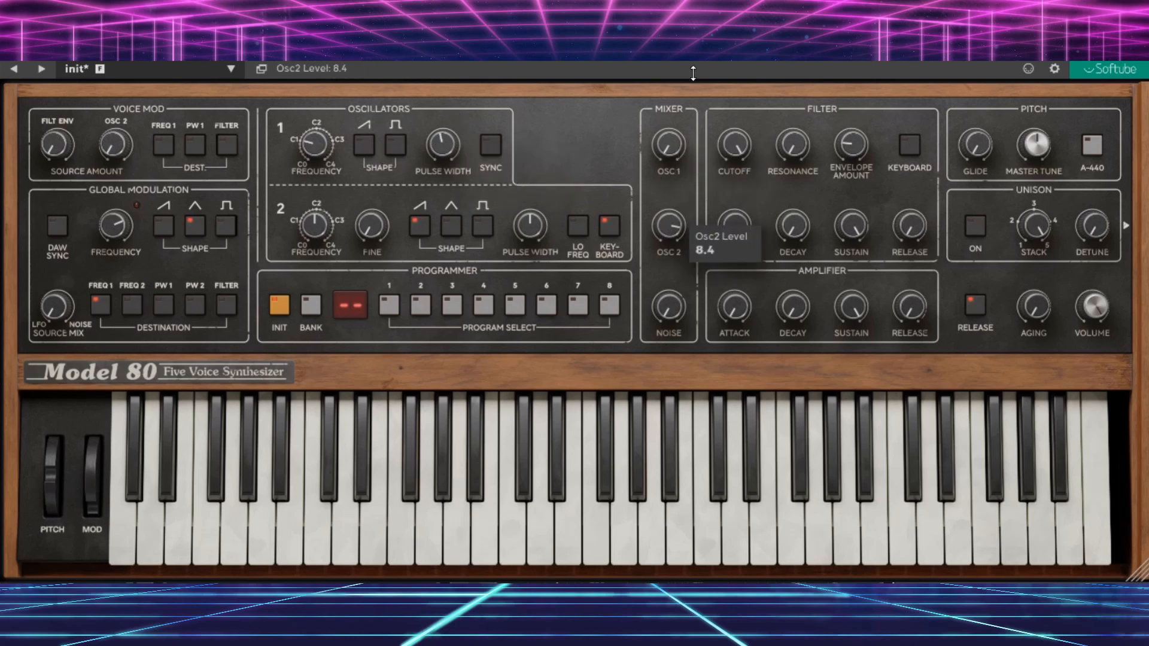
Step: Replace oscillator 2's sawtooth with the square shape, and replace the square with the triangle
{"action": "left_click", "coordinate": [421, 226]}
{"action": "left_click", "coordinate": [483, 228]}
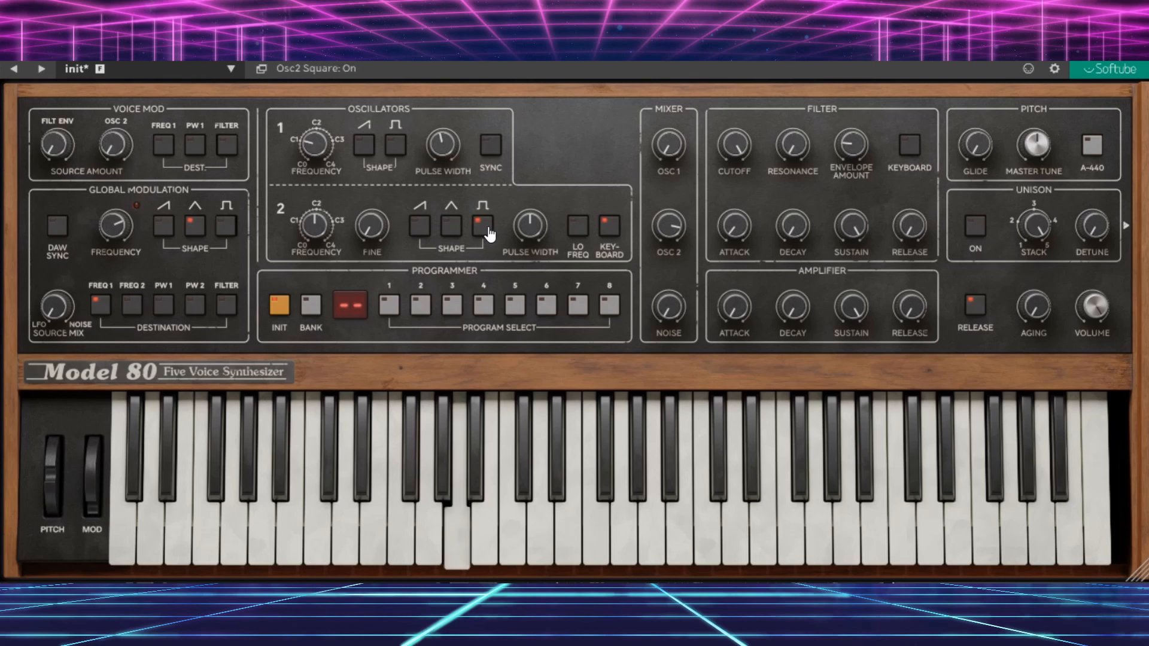
{"action": "left_click", "coordinate": [456, 233]}
{"action": "left_click", "coordinate": [483, 230]}
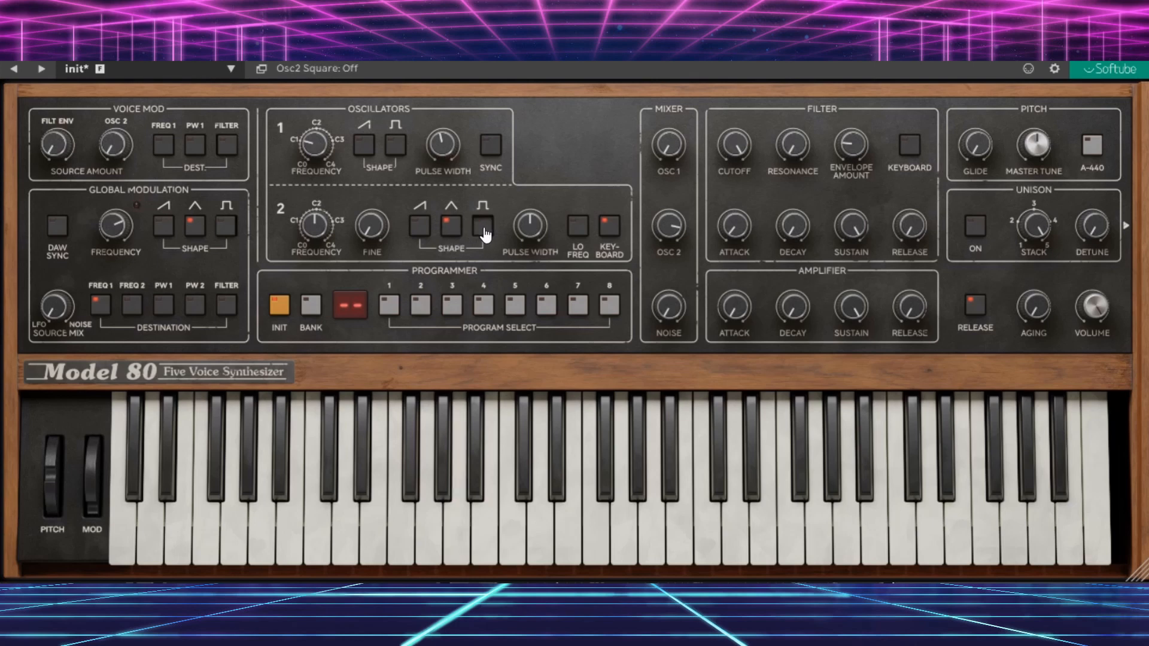
Step: Add the sawtooth to oscillator 2's triangle, and tune oscillator 2 to C1 and oscillator 1 to C2
{"action": "left_click", "coordinate": [421, 229]}
{"action": "left_click_drag", "start_coordinate": [308, 220], "coordinate": [309, 264]}
{"action": "left_click_drag", "start_coordinate": [323, 165], "coordinate": [331, 105]}
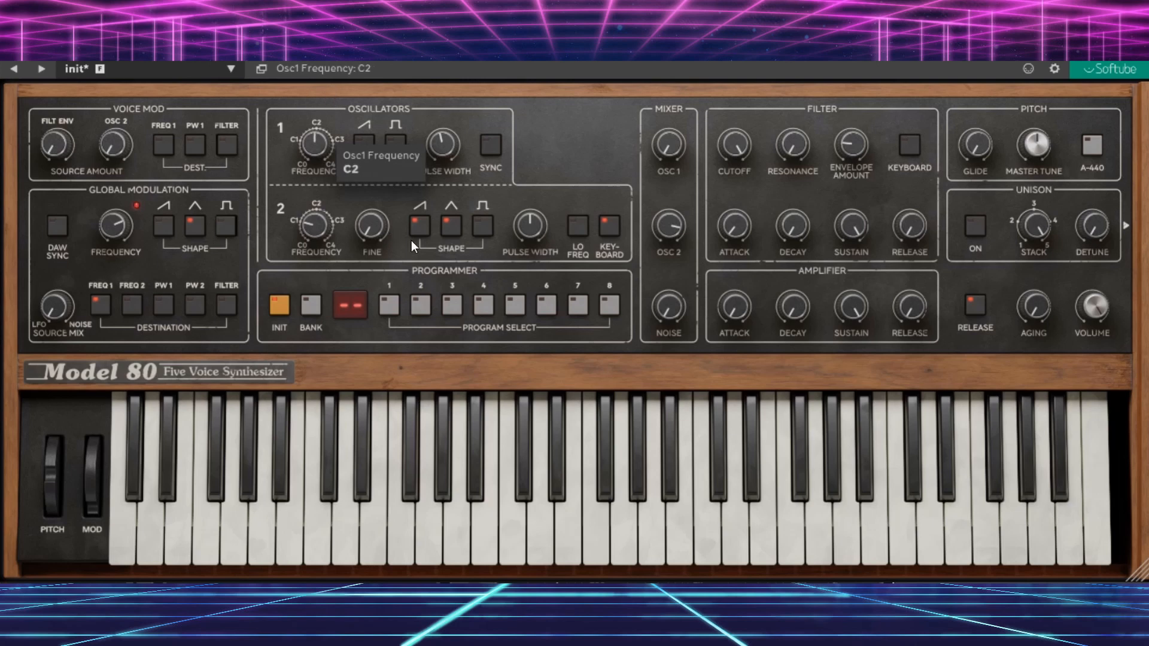
Step: Compare oscillator 2's sawtooth with and without the triangle, and set the oscillator's level to 9.7
{"action": "left_click", "coordinate": [452, 233]}
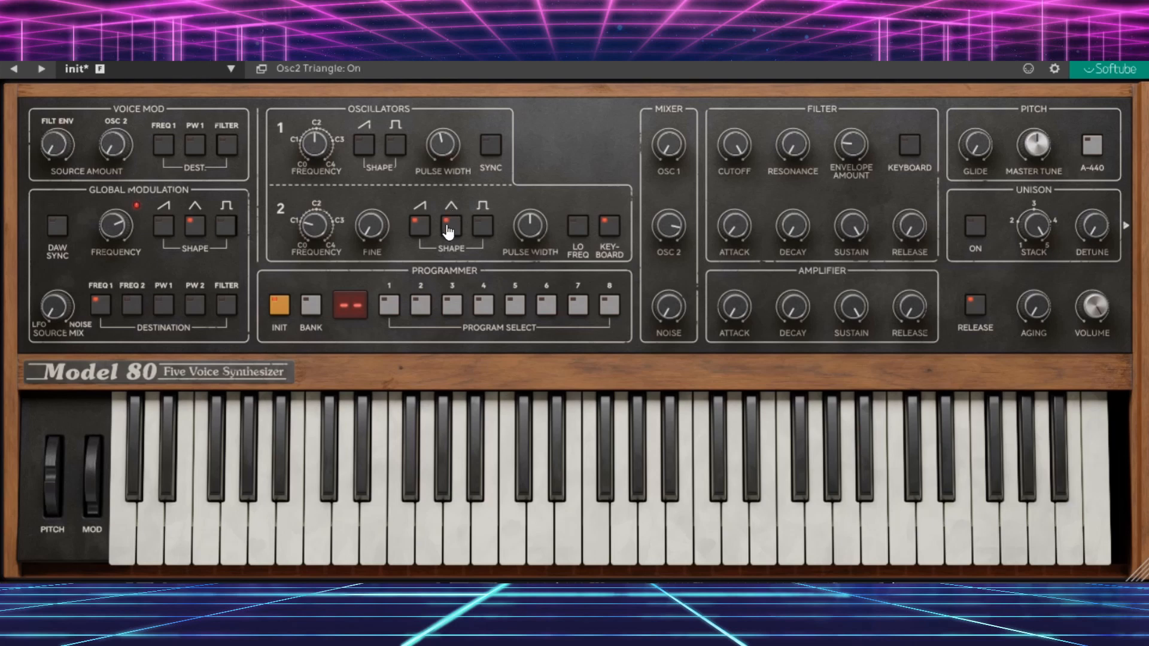
{"action": "left_click", "coordinate": [452, 234]}
{"action": "left_click_drag", "start_coordinate": [672, 226], "coordinate": [673, 205]}
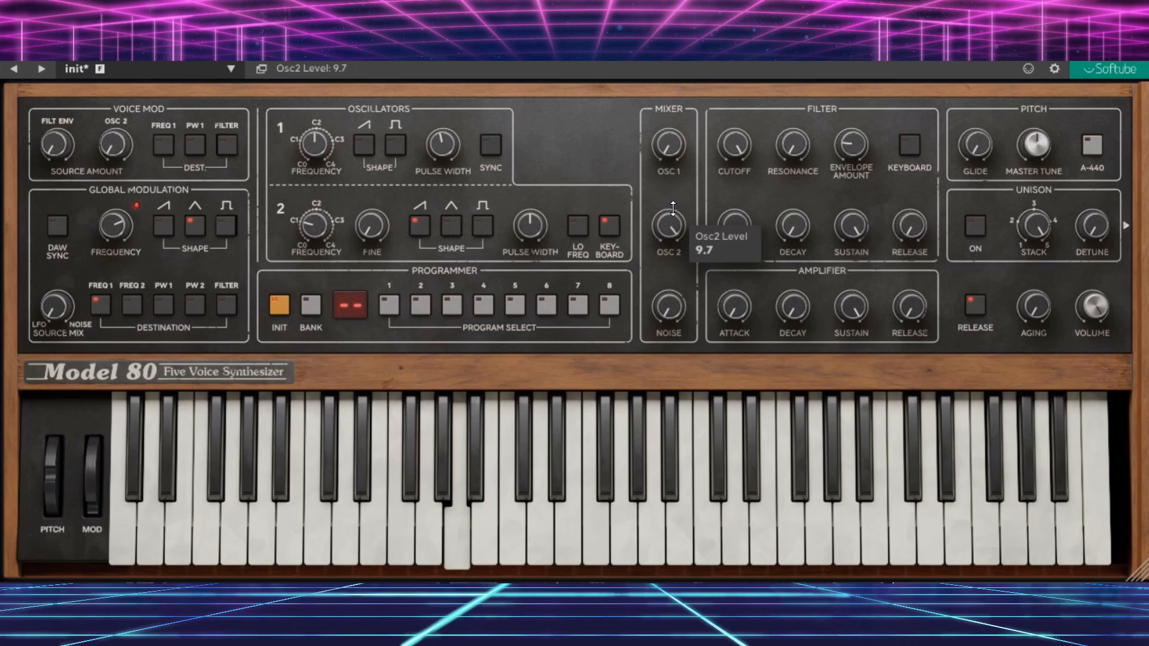
{"action": "left_click", "coordinate": [458, 231]}
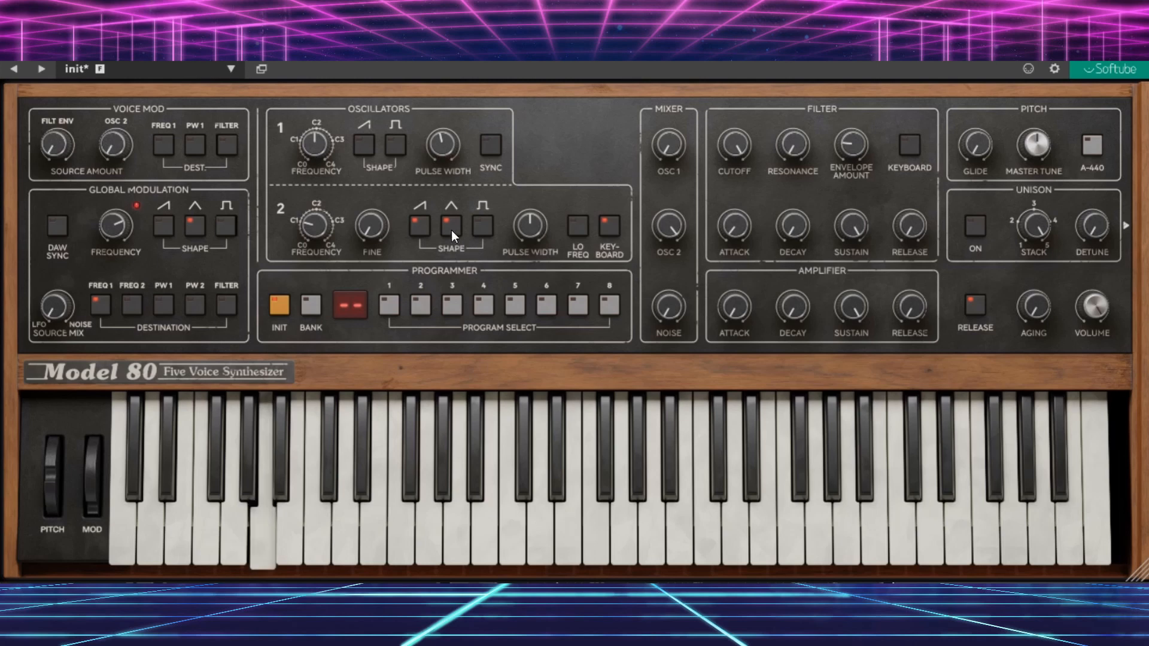
Step: Switch oscillator 2 to combined triangle and square shapes and vary its pulse width
{"action": "left_click", "coordinate": [452, 231]}
{"action": "left_click", "coordinate": [482, 230]}
{"action": "left_click", "coordinate": [422, 231]}
{"action": "left_click", "coordinate": [452, 232]}
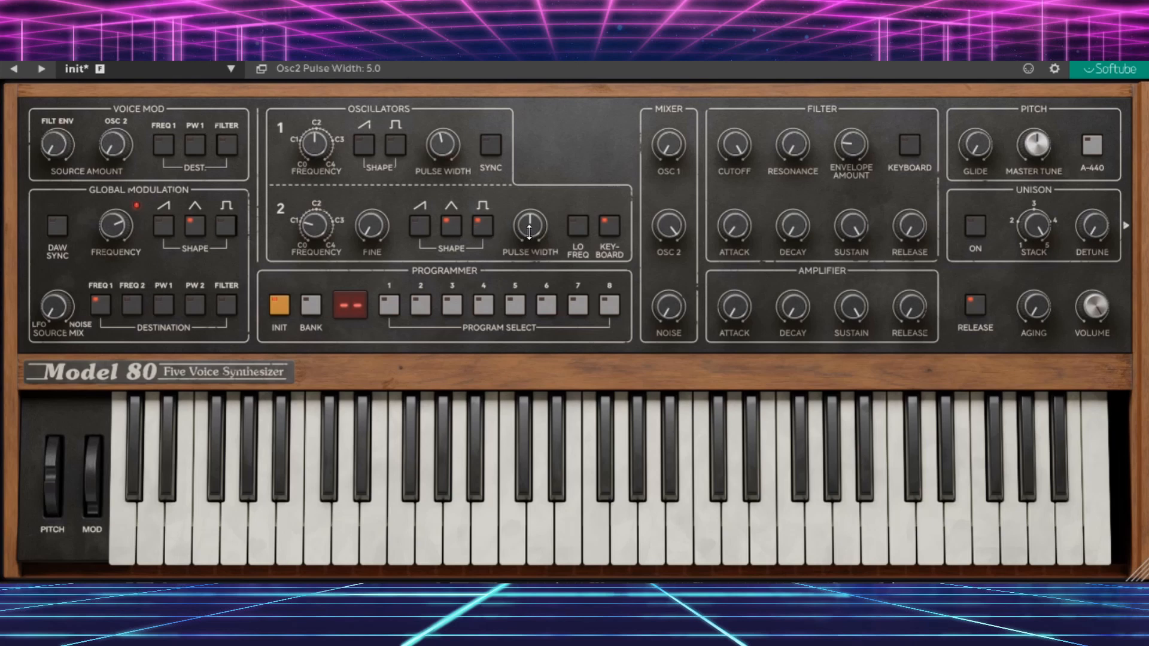
{"action": "left_click_drag", "start_coordinate": [533, 237], "coordinate": [518, 264]}
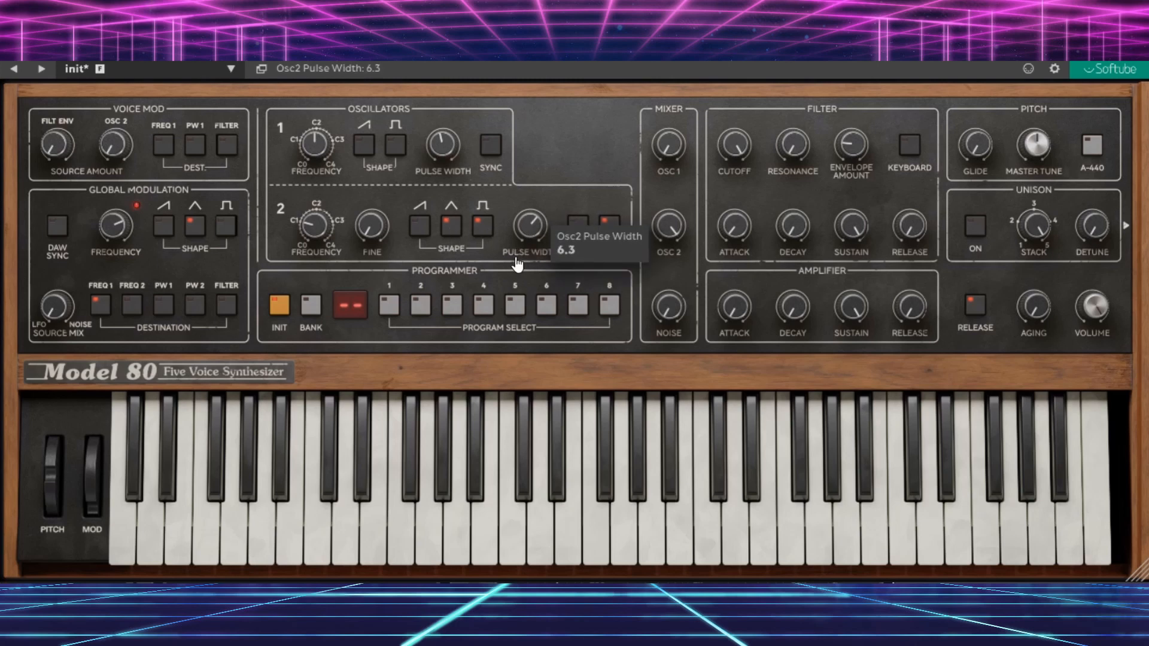
{"action": "left_click_drag", "start_coordinate": [525, 221], "coordinate": [530, 243]}
Step: Turn off oscillator 2's square and triangle shapes and enable sync on oscillator 1
{"action": "left_click", "coordinate": [485, 231]}
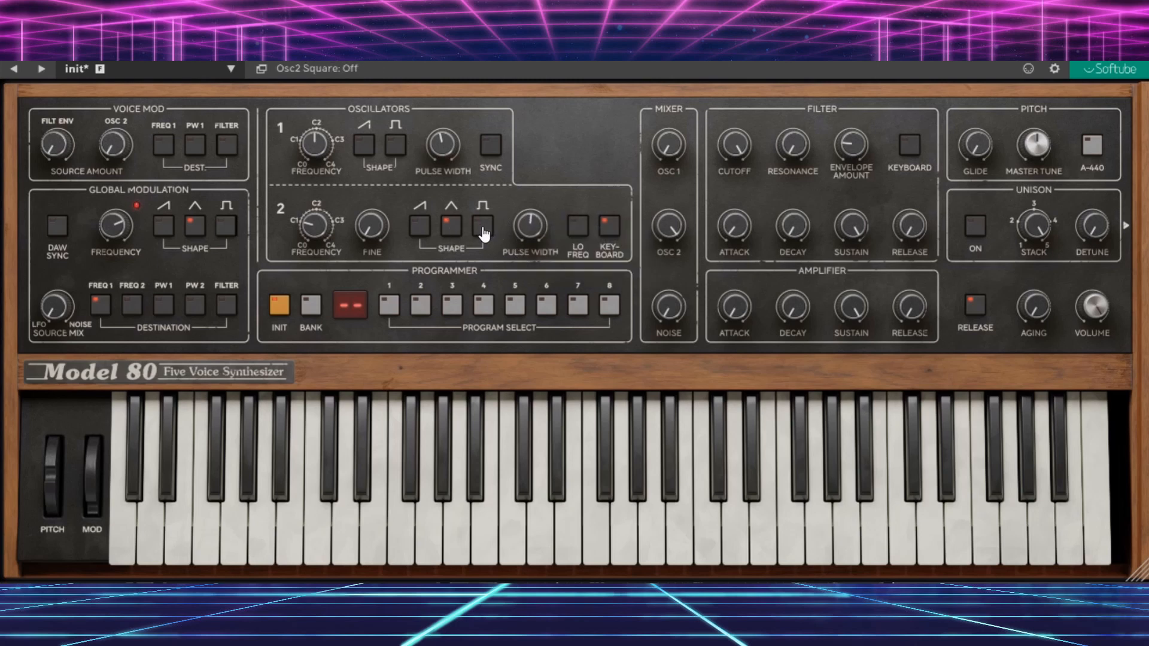
{"action": "left_click", "coordinate": [453, 231]}
{"action": "left_click", "coordinate": [489, 149]}
Step: Lower oscillator 2's level to 0.0 in favor of oscillator 1, and enable the sawtooth shape on both oscillators
{"action": "left_click_drag", "start_coordinate": [657, 217], "coordinate": [666, 255]}
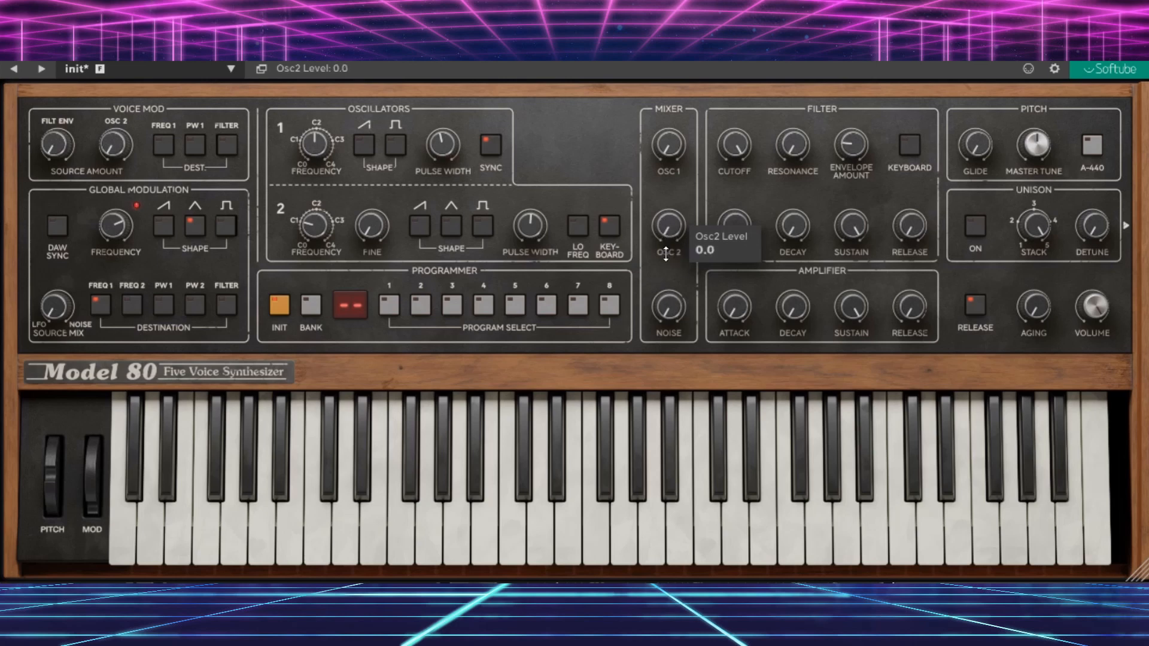
{"action": "mouse_move", "coordinate": [678, 160]}
{"action": "left_mouse_down"}
{"action": "mouse_move", "coordinate": [660, 143]}
{"action": "mouse_move", "coordinate": [657, 156]}
{"action": "left_mouse_up"}
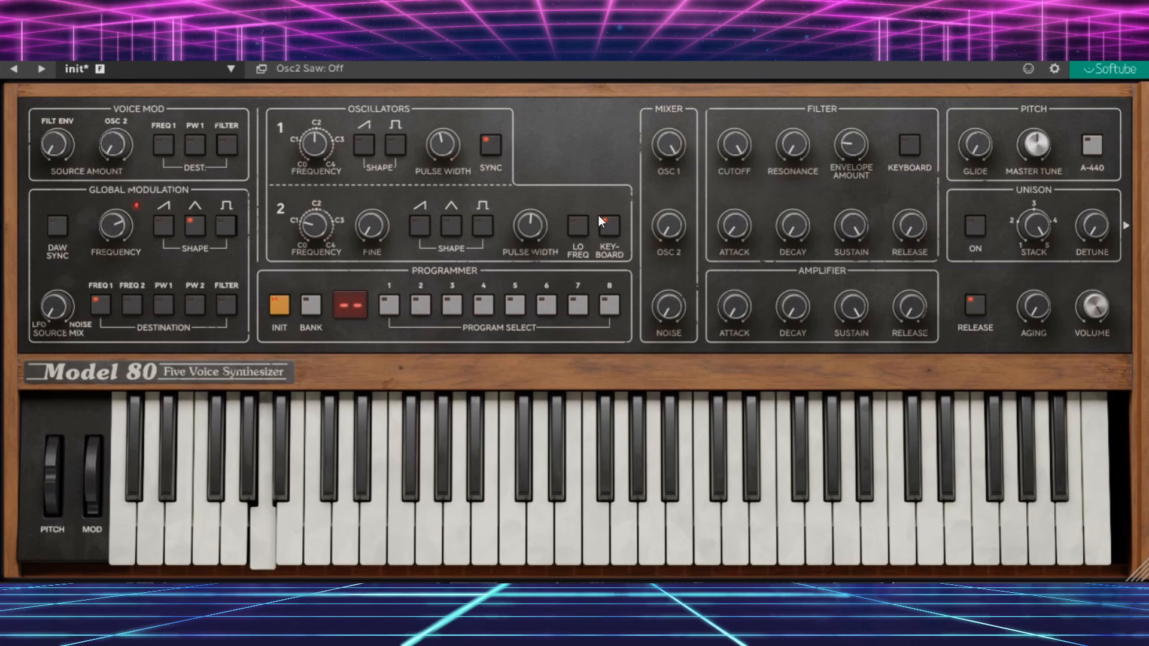
{"action": "left_click", "coordinate": [421, 231]}
{"action": "left_click", "coordinate": [371, 155]}
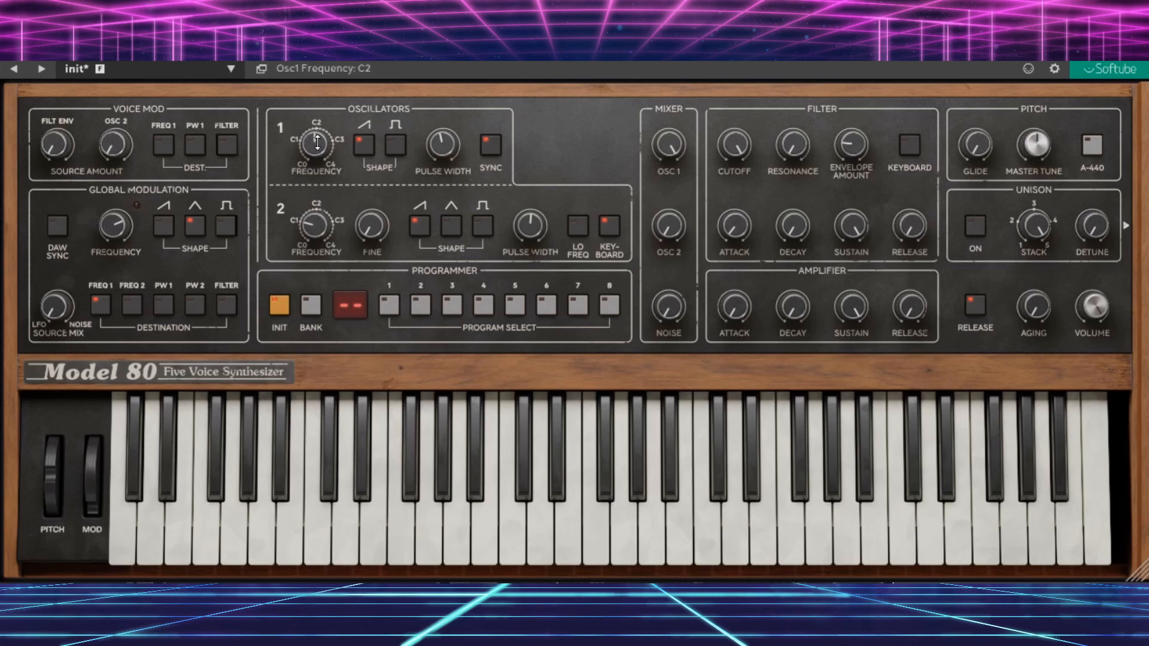
Step: Sweep oscillator 1's frequency with sync on while comparing sawtooth and square shapes, ending on the sawtooth at G#1
{"action": "left_click_drag", "start_coordinate": [315, 143], "coordinate": [333, 173]}
{"action": "left_click", "coordinate": [393, 150]}
{"action": "left_click", "coordinate": [365, 151]}
{"action": "mouse_move", "coordinate": [316, 144]}
{"action": "left_mouse_down"}
{"action": "mouse_move", "coordinate": [332, 78]}
{"action": "mouse_move", "coordinate": [315, 185]}
{"action": "mouse_move", "coordinate": [332, 69]}
{"action": "mouse_move", "coordinate": [336, 154]}
{"action": "left_mouse_up"}
{"action": "left_click", "coordinate": [365, 149]}
{"action": "left_click", "coordinate": [362, 136]}
{"action": "left_click", "coordinate": [395, 146]}
{"action": "left_click", "coordinate": [362, 151]}
Step: Set oscillator 1's pulse width to 5.5, and turn off oscillator 2's sawtooth and the sync
{"action": "left_click", "coordinate": [421, 225]}
{"action": "left_click_drag", "start_coordinate": [443, 148], "coordinate": [443, 141]}
{"action": "left_click", "coordinate": [489, 144]}
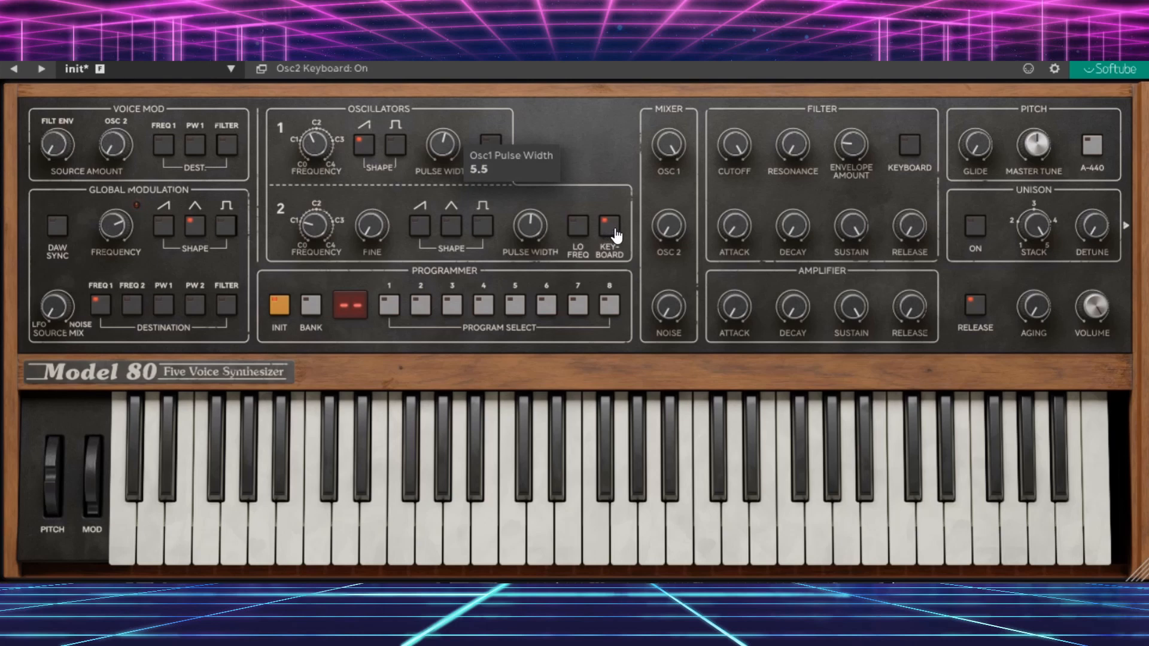
Step: Silence oscillator 1 in the mixer and bring in oscillator 2's sawtooth at level 10.0
{"action": "left_click_drag", "start_coordinate": [668, 145], "coordinate": [660, 317]}
{"action": "left_click_drag", "start_coordinate": [678, 236], "coordinate": [679, 63]}
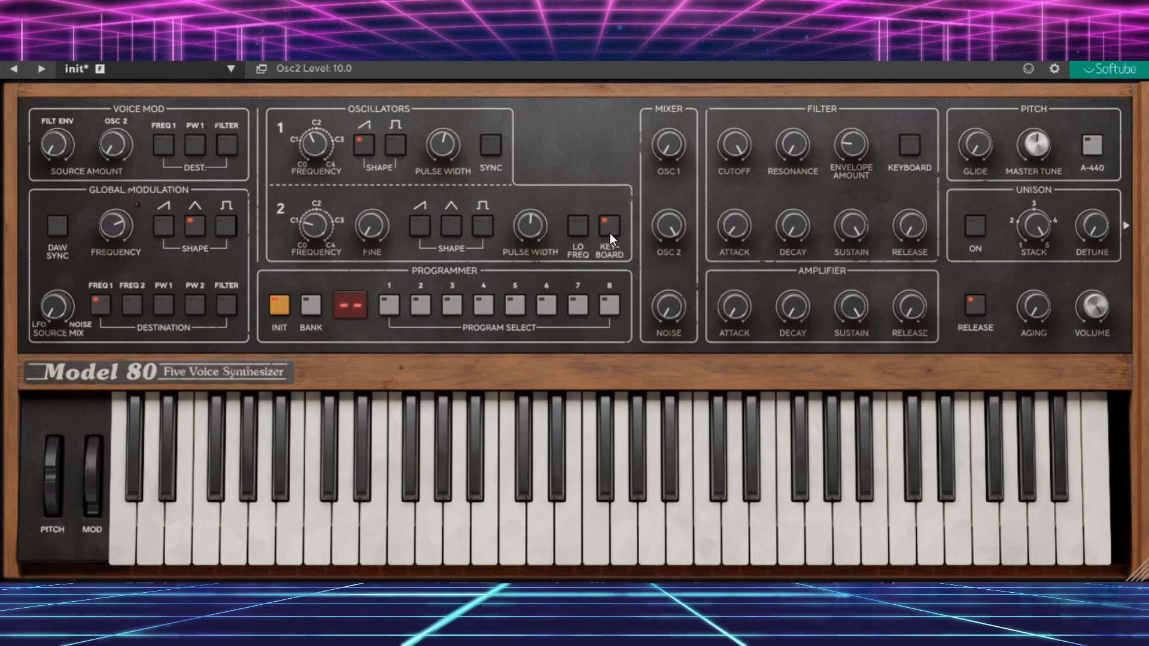
{"action": "left_click", "coordinate": [422, 227]}
Step: Turn off oscillator 2's keyboard tracking, enable its low-frequency mode and sweep its frequency
{"action": "left_click", "coordinate": [610, 228]}
{"action": "mouse_move", "coordinate": [313, 231]}
{"action": "left_mouse_down"}
{"action": "mouse_move", "coordinate": [323, 157]}
{"action": "mouse_move", "coordinate": [318, 230]}
{"action": "left_mouse_up"}
{"action": "left_click", "coordinate": [579, 238]}
{"action": "left_click_drag", "start_coordinate": [315, 226], "coordinate": [372, 209]}
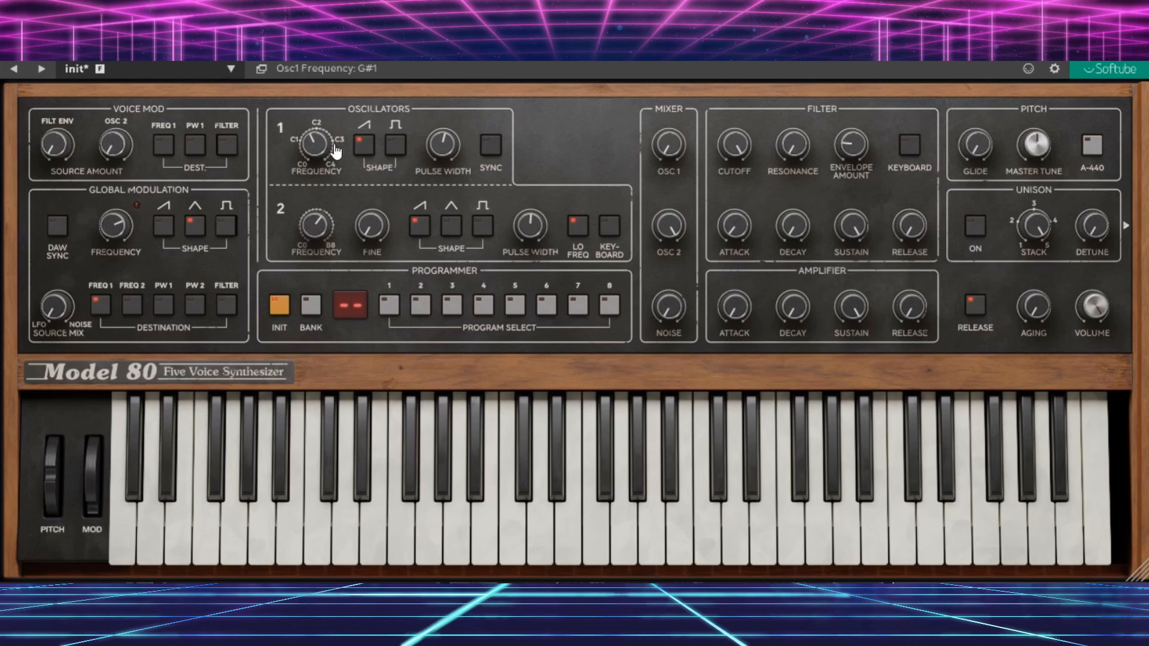
Step: Toggle oscillator 2's keyboard tracking on and off, turn off its low-frequency mode and lower its level to 0.0
{"action": "left_click", "coordinate": [610, 228]}
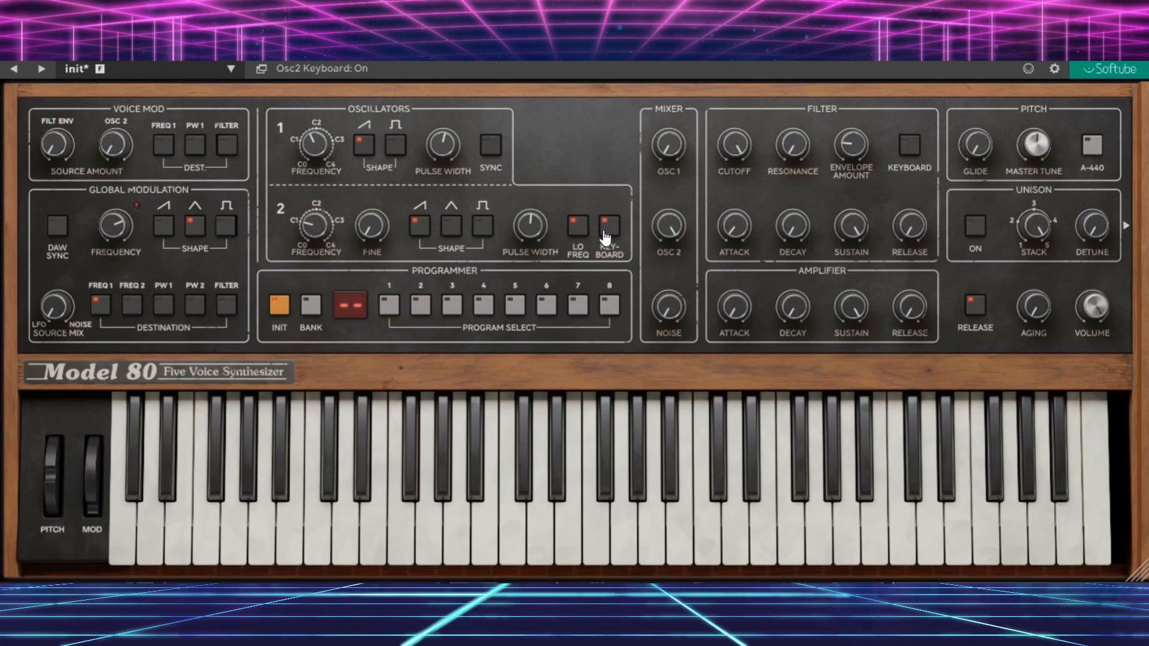
{"action": "left_click", "coordinate": [615, 229]}
{"action": "left_click", "coordinate": [576, 233]}
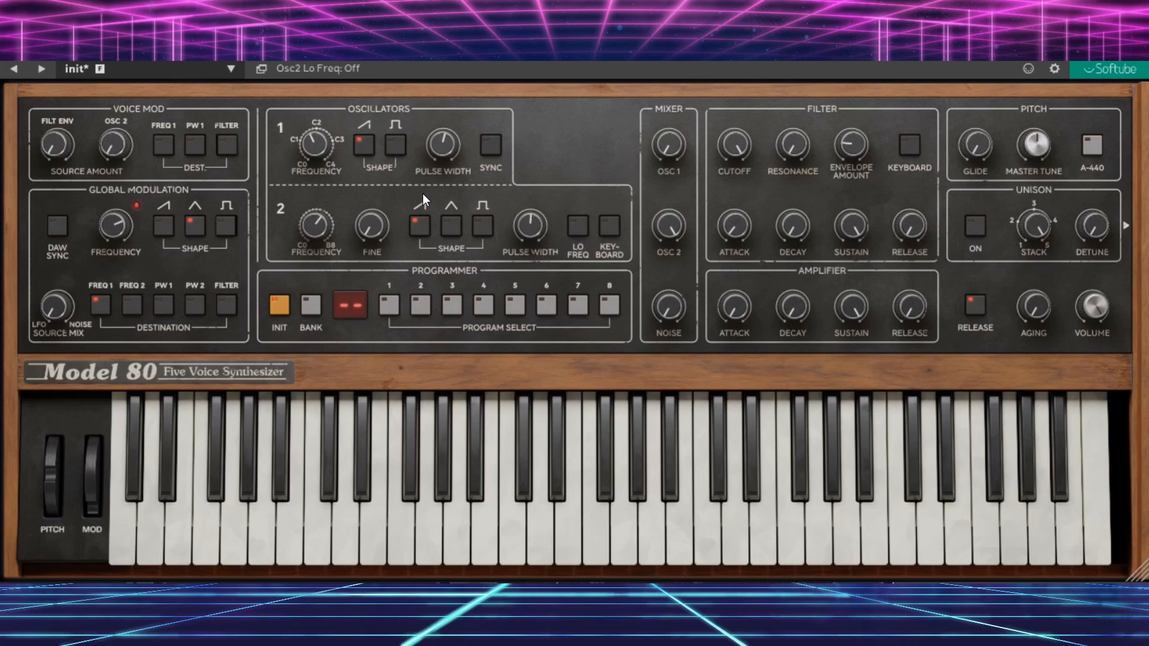
{"action": "left_click", "coordinate": [668, 225]}
{"action": "left_click_drag", "start_coordinate": [665, 292], "coordinate": [684, 260]}
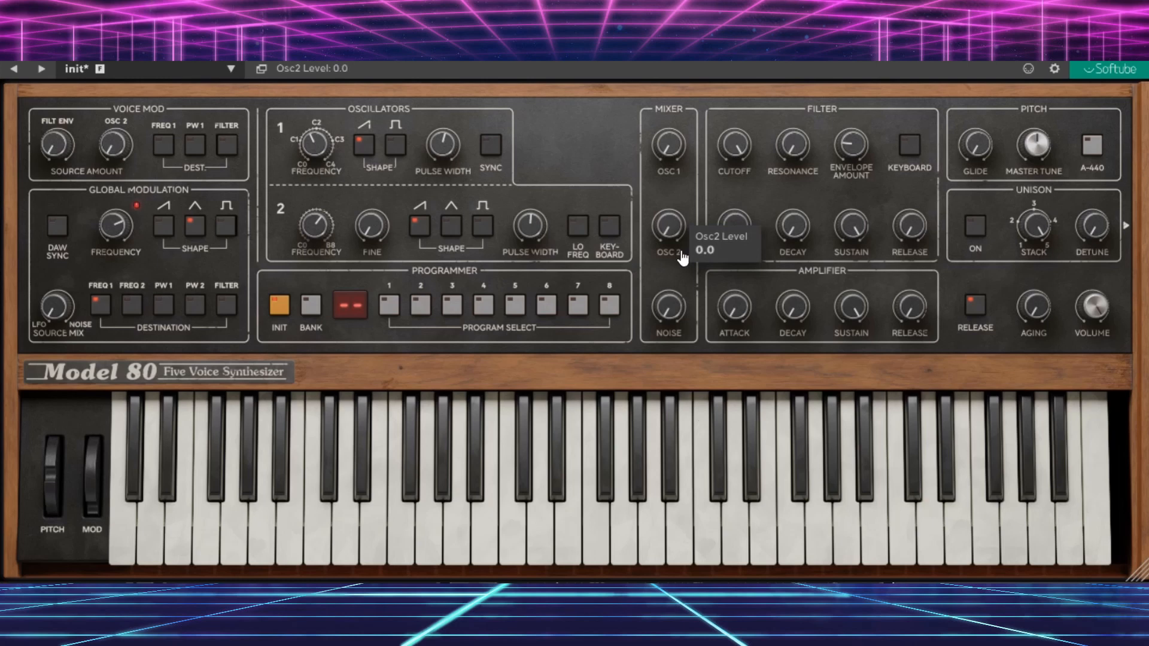
Step: Bring oscillator 1 to full level and try the filter with resonance and envelope amount raised, setting its envelope decay to 3.7
{"action": "left_click", "coordinate": [668, 158]}
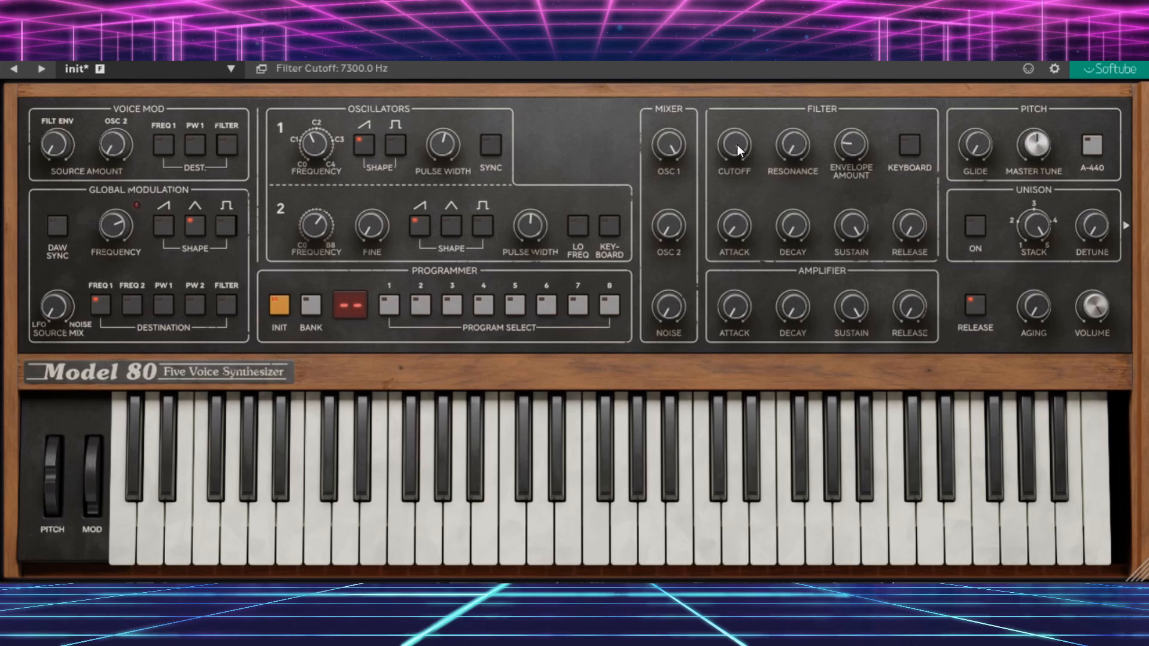
{"action": "left_click_drag", "start_coordinate": [734, 144], "coordinate": [851, 78]}
{"action": "left_click_drag", "start_coordinate": [791, 230], "coordinate": [817, 135]}
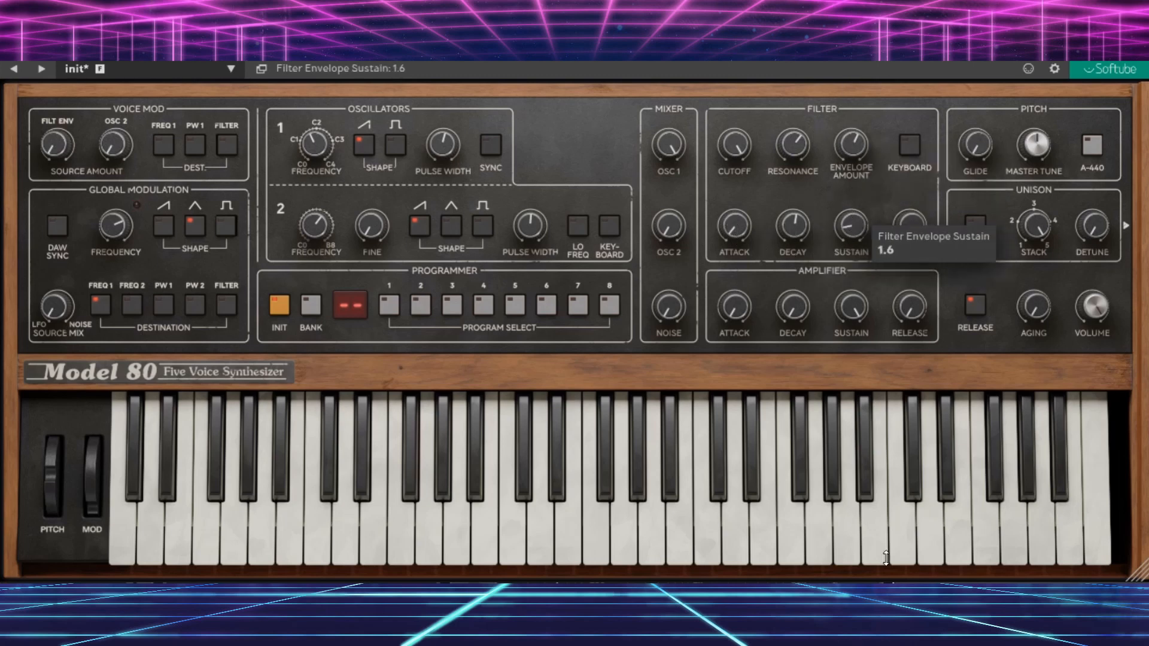
{"action": "left_click_drag", "start_coordinate": [795, 256], "coordinate": [794, 266]}
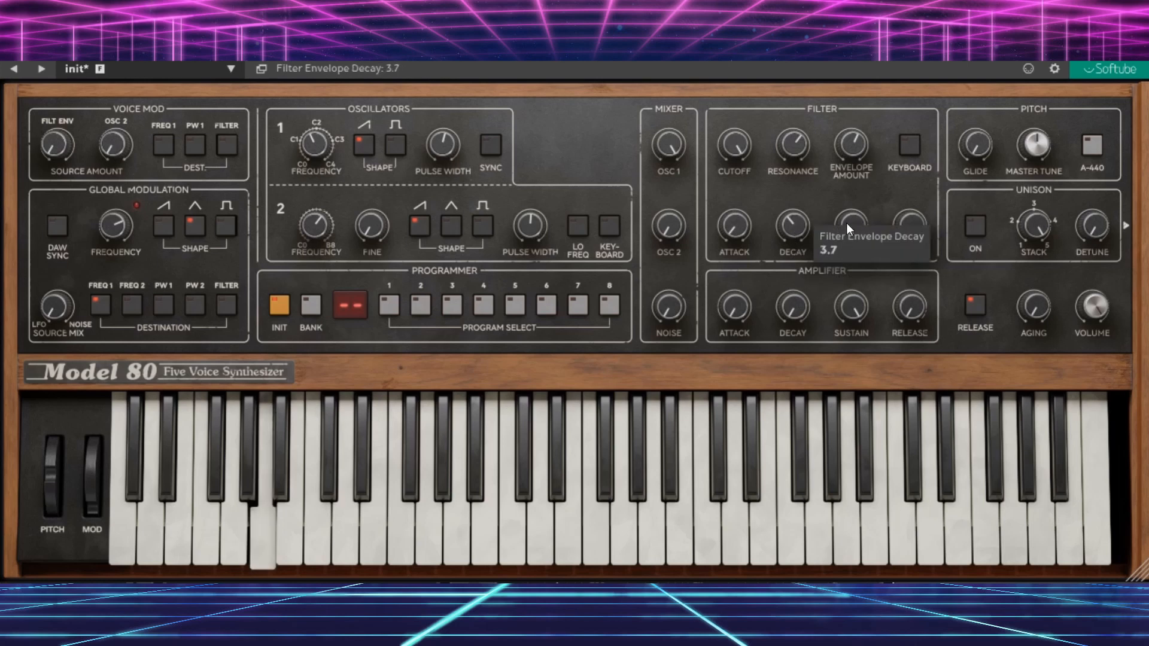
Step: Sweep the filter cutoff and set the filter envelope's decay to 4.8 and attack to 4.4
{"action": "left_click_drag", "start_coordinate": [735, 144], "coordinate": [734, 120]}
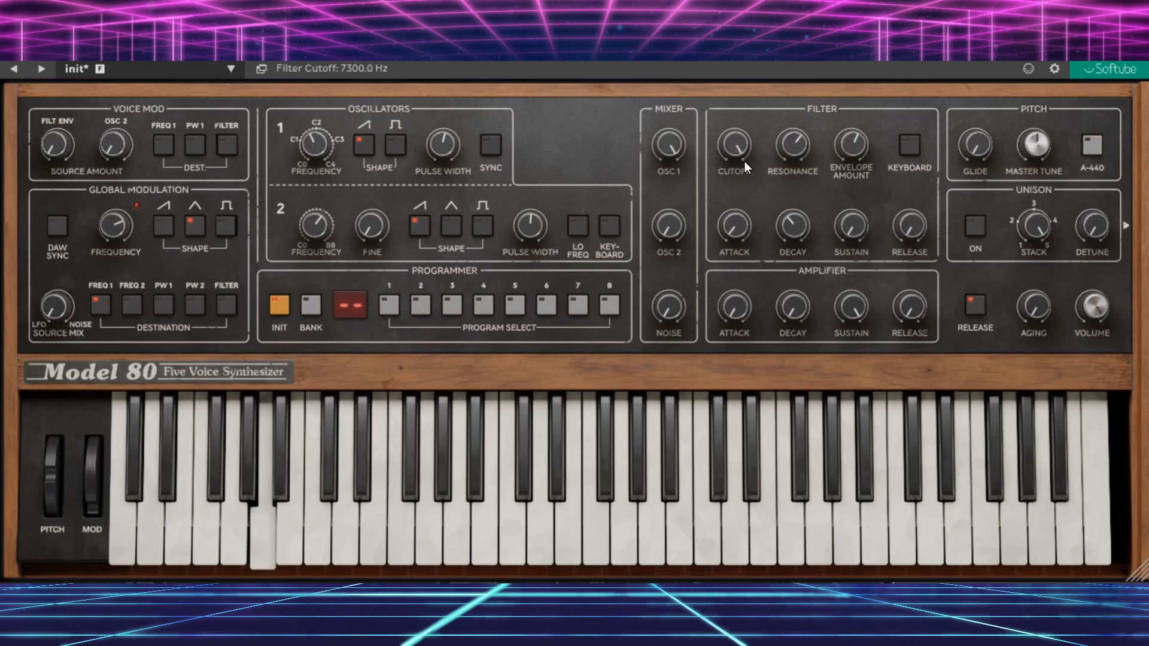
{"action": "left_click_drag", "start_coordinate": [776, 215], "coordinate": [796, 200]}
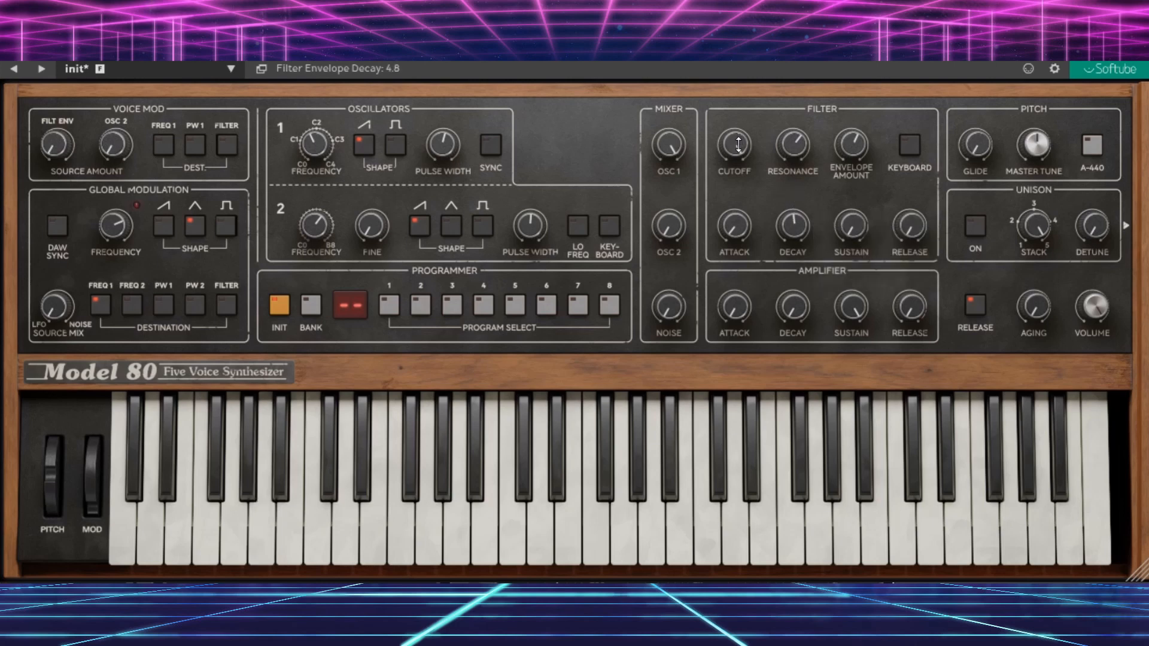
{"action": "left_click_drag", "start_coordinate": [738, 145], "coordinate": [735, 206]}
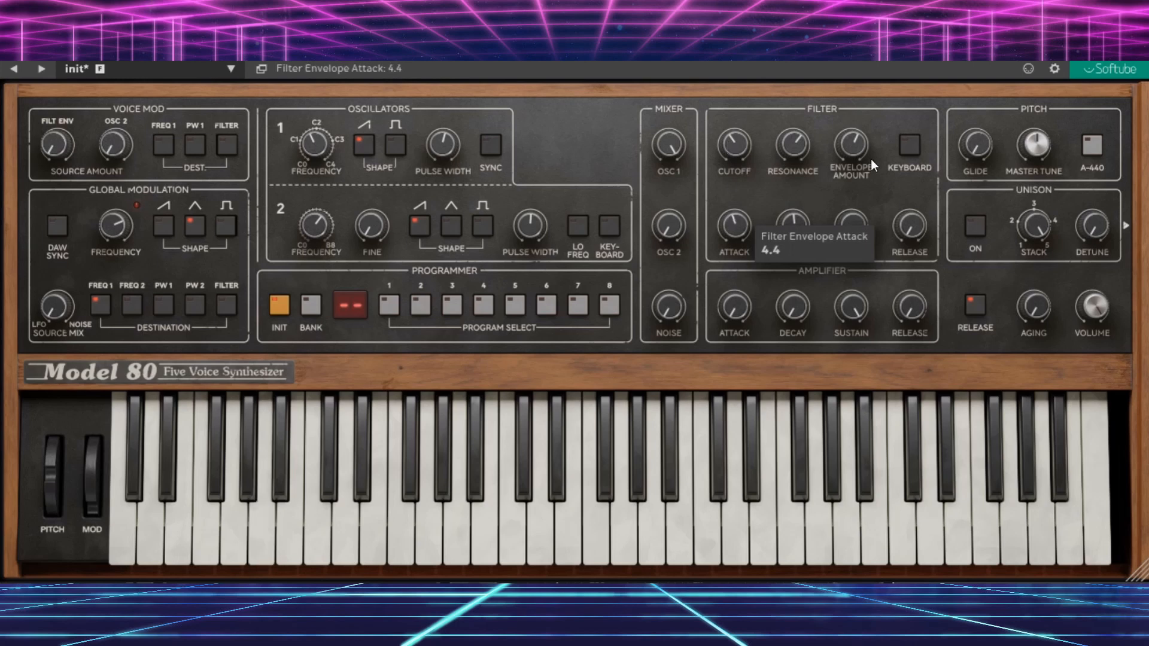
Step: Set the amplifier envelope's decay to 6.4 with a longer release, and the filter envelope's release to 3.2
{"action": "left_click_drag", "start_coordinate": [794, 301], "coordinate": [797, 280]}
{"action": "left_click_drag", "start_coordinate": [861, 203], "coordinate": [837, 258]}
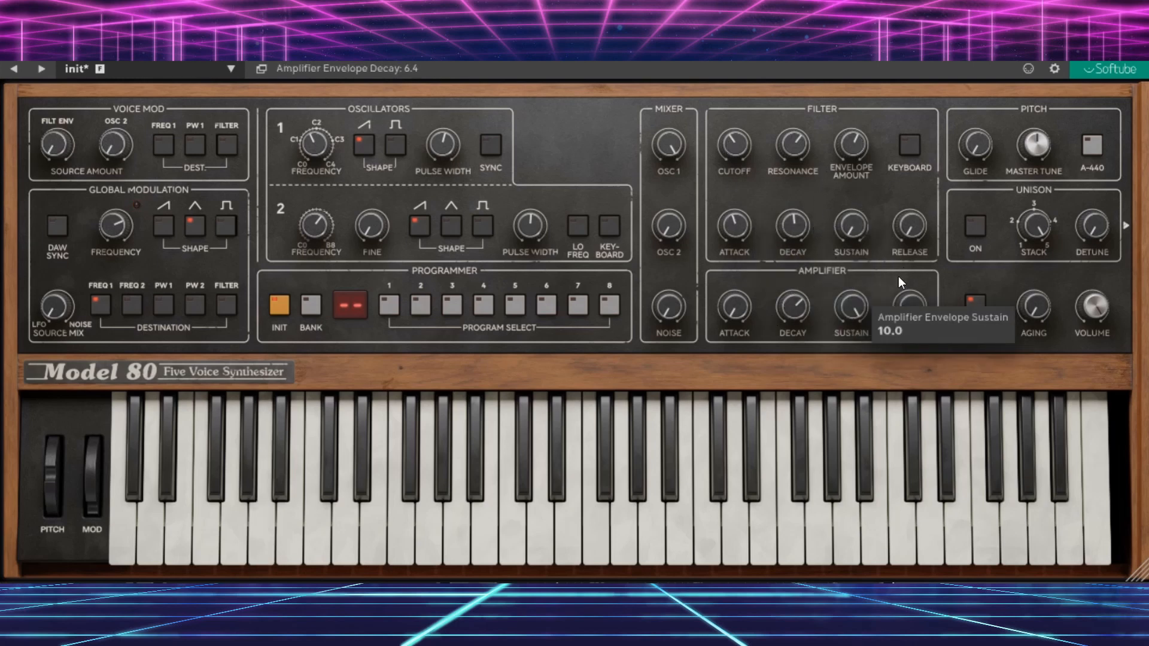
{"action": "left_click_drag", "start_coordinate": [908, 295], "coordinate": [917, 220]}
{"action": "left_click_drag", "start_coordinate": [917, 271], "coordinate": [908, 201]}
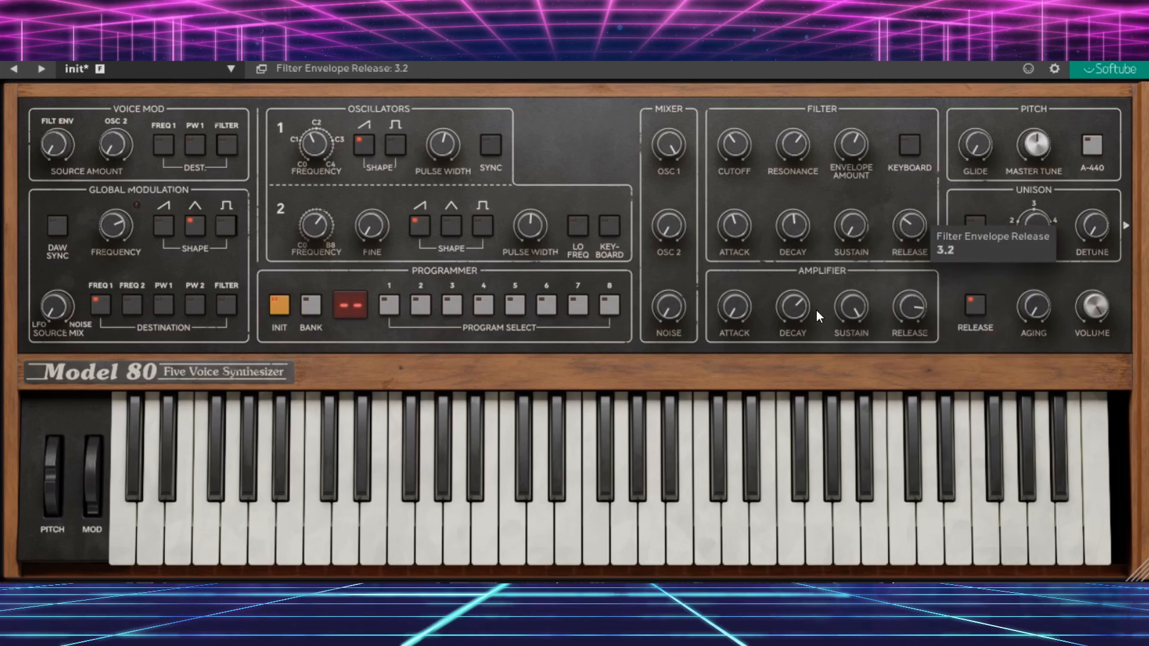
Step: Try the amplifier envelope's sustain and shorten its release, and turn the filter envelope amount down to zero
{"action": "left_click_drag", "start_coordinate": [851, 306], "coordinate": [859, 465]}
{"action": "left_click_drag", "start_coordinate": [910, 300], "coordinate": [910, 316]}
{"action": "left_click_drag", "start_coordinate": [853, 143], "coordinate": [846, 303]}
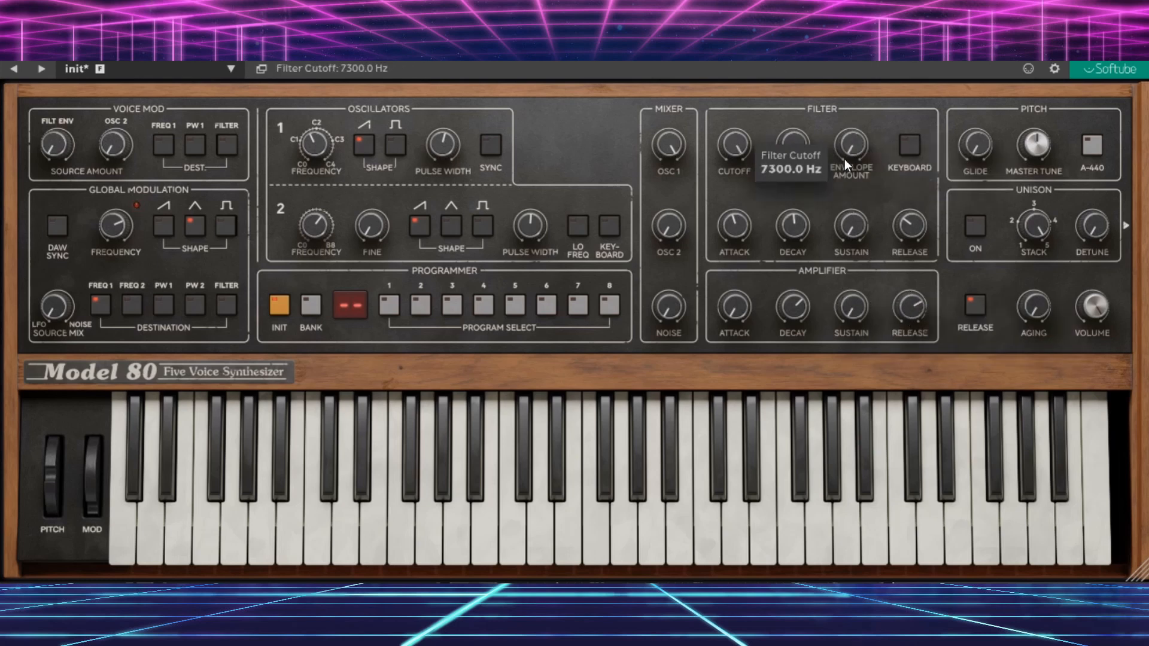
Step: Turn on filter keyboard tracking and raise the resonance to maximum with oscillator 1 at level 0.0, and shorten the amplifier release
{"action": "left_click", "coordinate": [908, 147]}
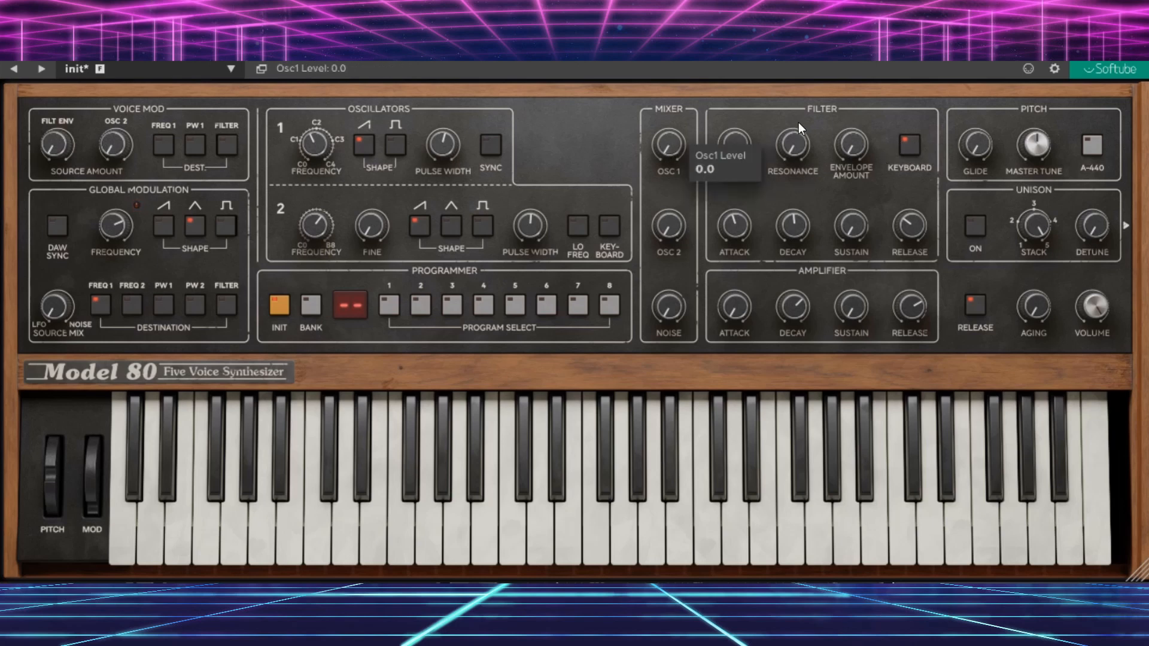
{"action": "left_click_drag", "start_coordinate": [795, 150], "coordinate": [793, 92]}
{"action": "left_click_drag", "start_coordinate": [741, 142], "coordinate": [734, 211]}
{"action": "left_click_drag", "start_coordinate": [798, 137], "coordinate": [804, 80]}
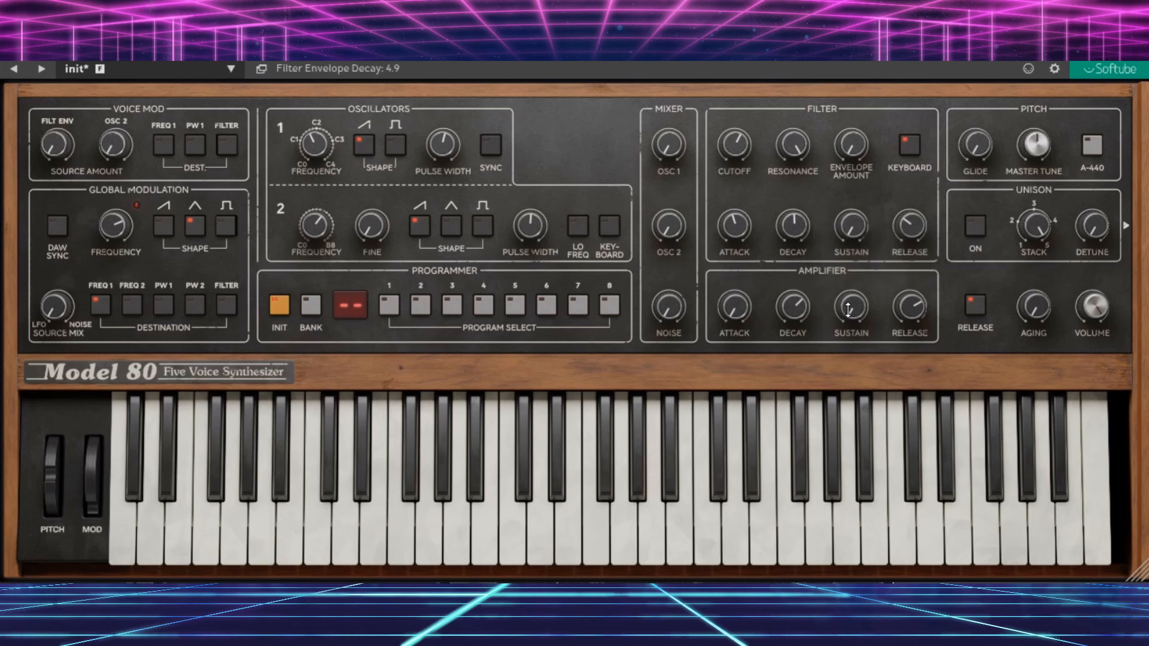
{"action": "left_click_drag", "start_coordinate": [908, 297], "coordinate": [920, 411]}
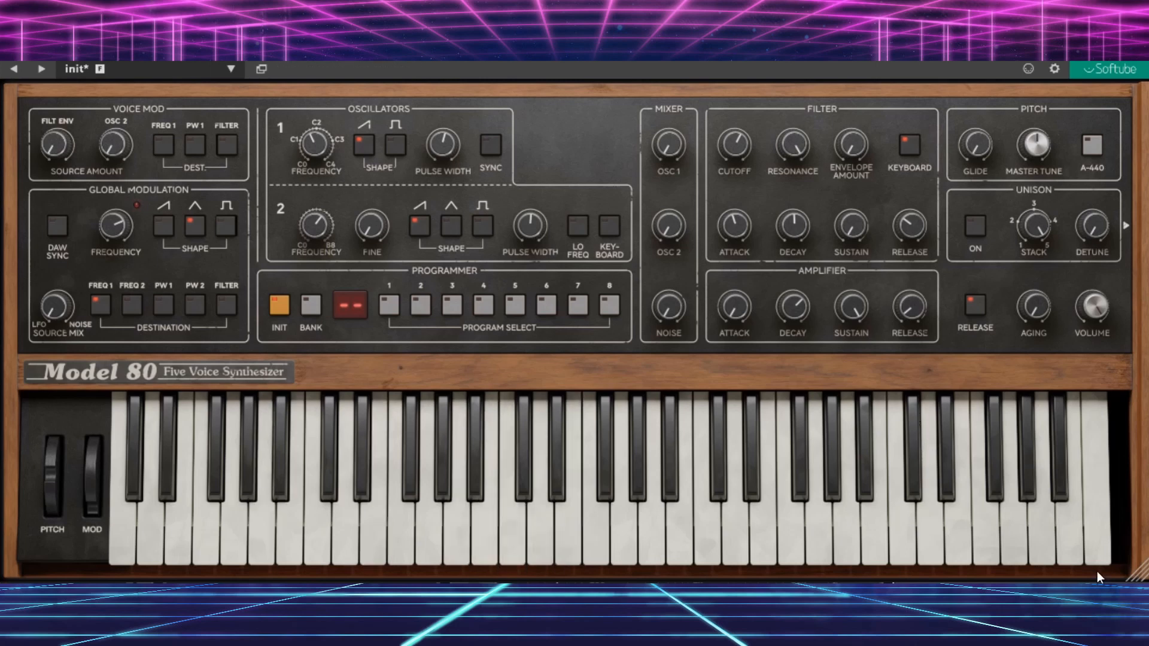
Step: Bring up the noise level in the mixer and turn off the filter's keyboard tracking
{"action": "left_click_drag", "start_coordinate": [668, 307], "coordinate": [684, 207]}
{"action": "left_click_drag", "start_coordinate": [668, 308], "coordinate": [668, 239]}
{"action": "left_click", "coordinate": [910, 153]}
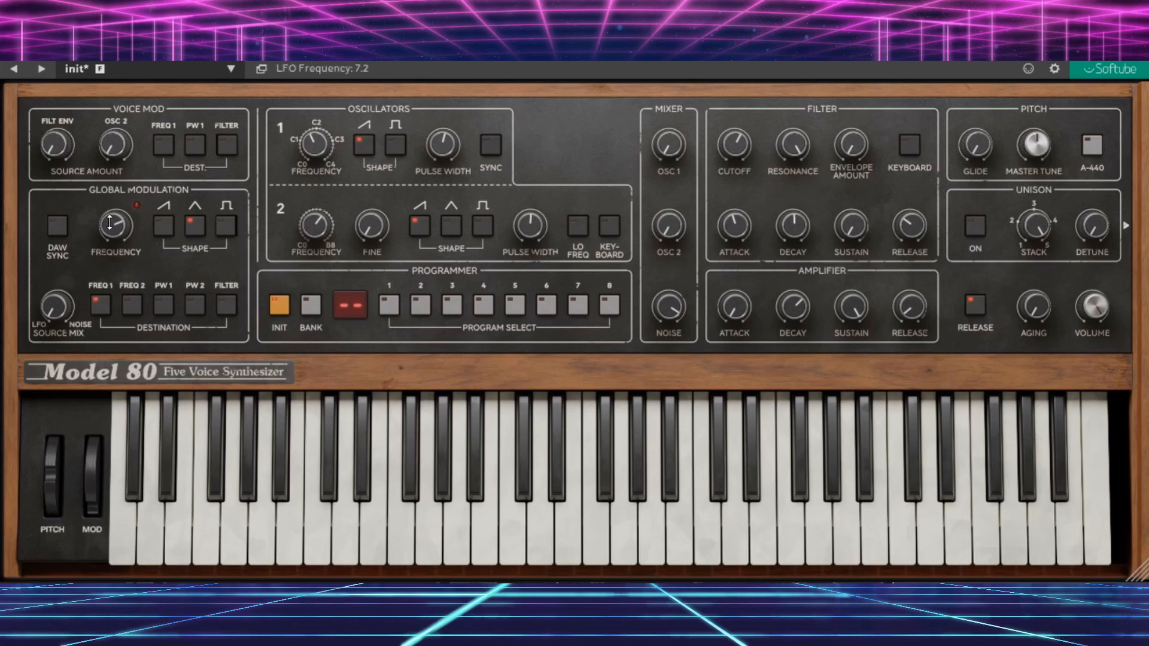
Step: Set the LFO frequency to 6.2 and toggle the global modulation destinations on and off, leaving only Freq 1 on
{"action": "left_click_drag", "start_coordinate": [110, 237], "coordinate": [108, 241]}
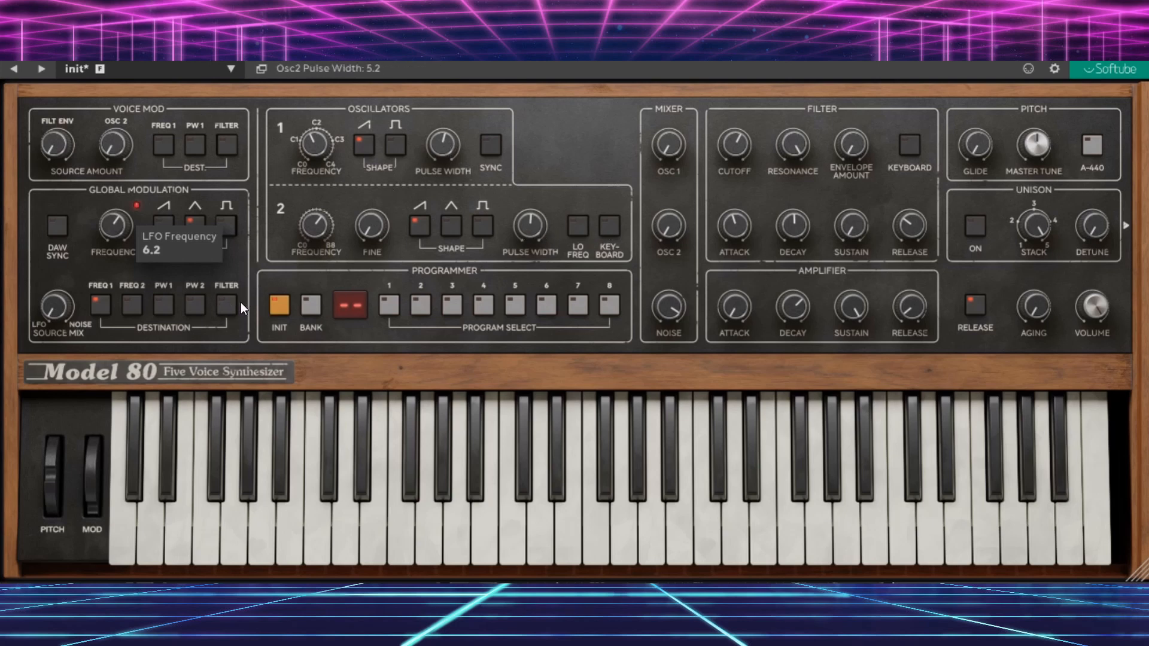
{"action": "left_click", "coordinate": [160, 308]}
{"action": "left_click", "coordinate": [130, 308]}
{"action": "left_click", "coordinate": [194, 305]}
{"action": "left_click", "coordinate": [226, 308]}
{"action": "left_click", "coordinate": [193, 305]}
{"action": "left_click", "coordinate": [224, 308]}
{"action": "left_click", "coordinate": [162, 306]}
{"action": "left_click", "coordinate": [132, 307]}
{"action": "left_click", "coordinate": [98, 306]}
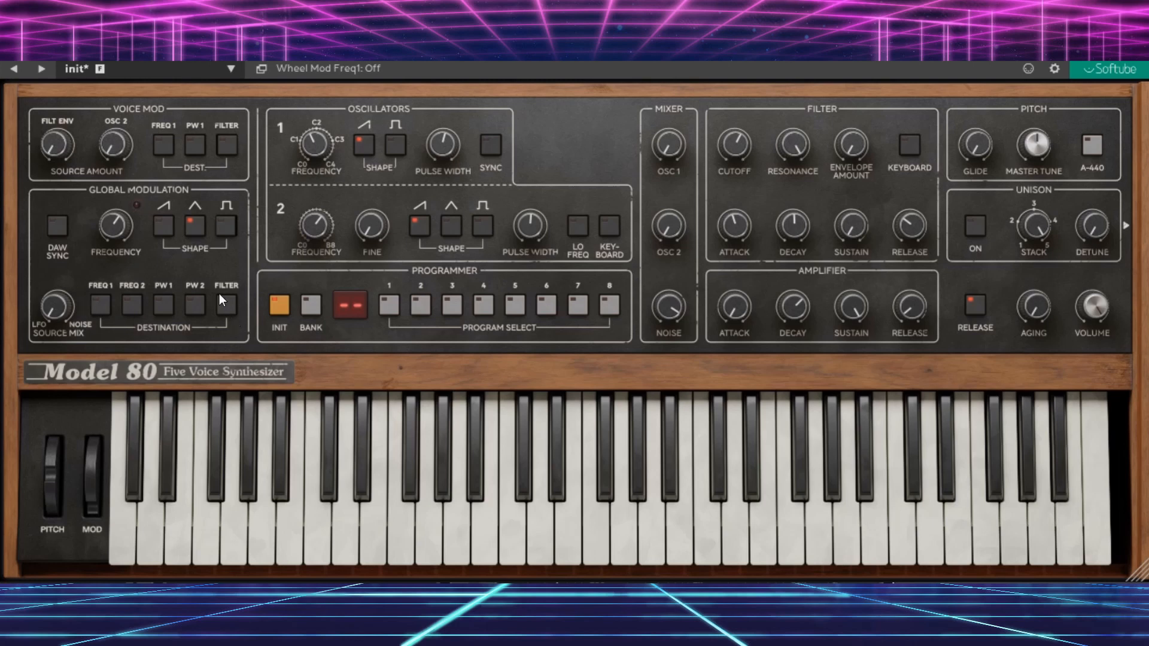
{"action": "left_click", "coordinate": [99, 308]}
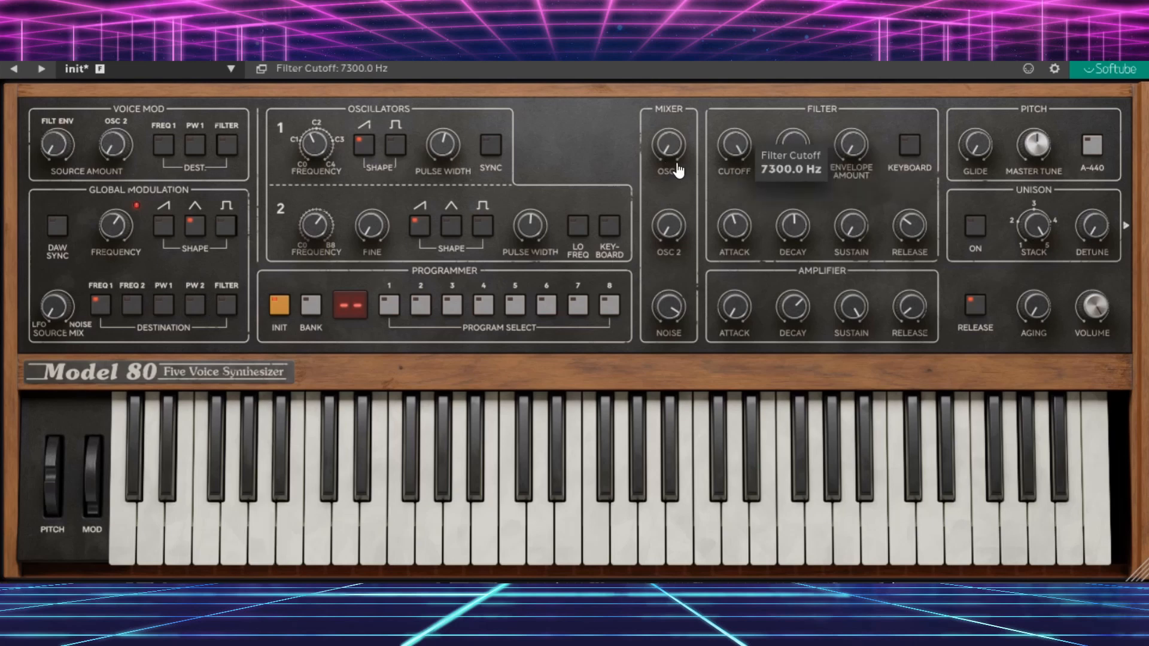
Step: Set the mixer to full oscillator 1 without noise and try the pitch modulation with the mod wheel
{"action": "left_click_drag", "start_coordinate": [673, 154], "coordinate": [673, 72]}
{"action": "left_click_drag", "start_coordinate": [668, 308], "coordinate": [668, 359]}
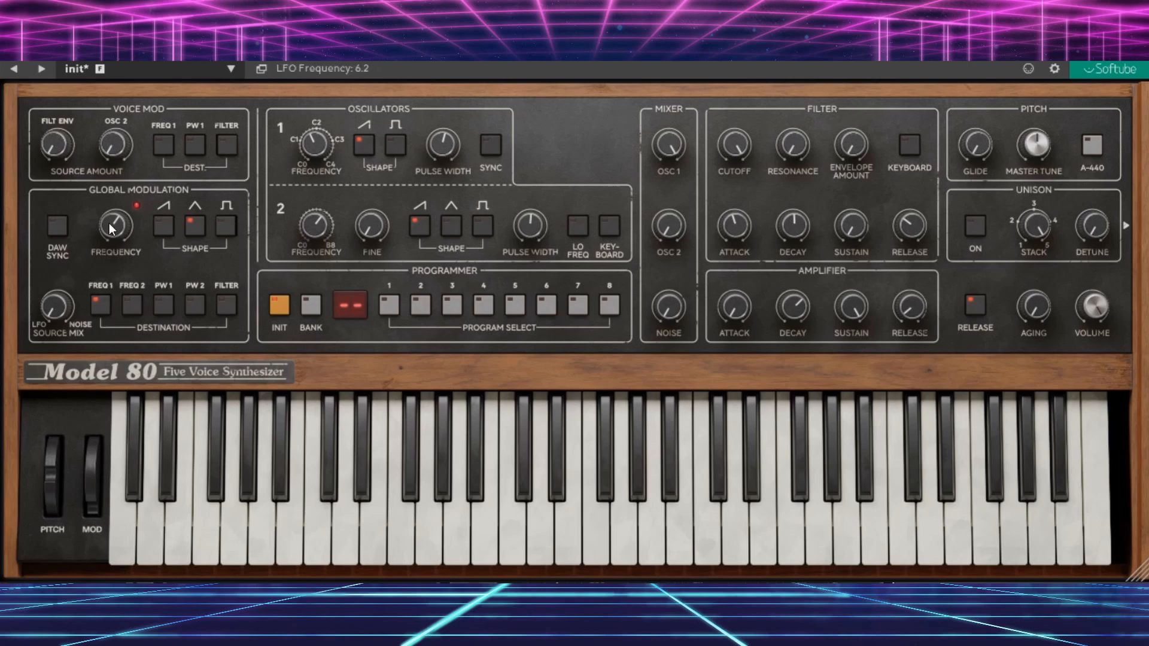
{"action": "left_click_drag", "start_coordinate": [87, 479], "coordinate": [113, 520]}
Step: Route the global modulation to the filter alone, raise the LFO frequency slightly and vary the mod wheel around 58%
{"action": "left_click", "coordinate": [227, 307]}
{"action": "left_click_drag", "start_coordinate": [98, 445], "coordinate": [99, 415]}
{"action": "left_click_drag", "start_coordinate": [117, 226], "coordinate": [118, 222]}
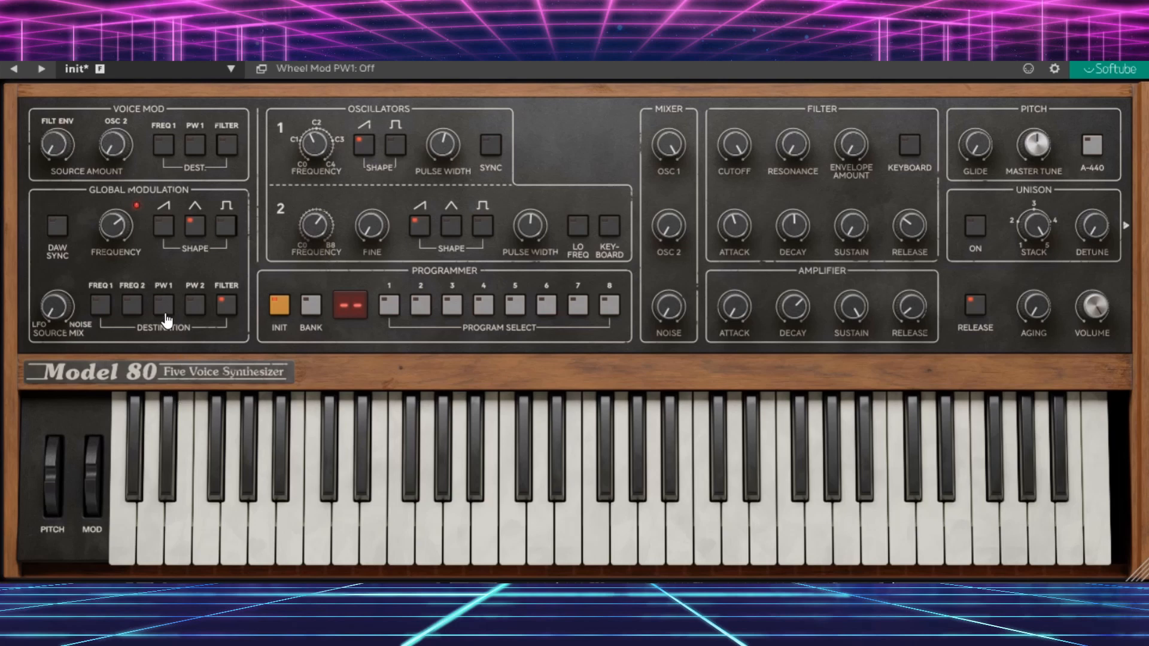
{"action": "left_click_drag", "start_coordinate": [95, 470], "coordinate": [95, 467]}
{"action": "scroll", "coordinate": [92, 468], "scroll_direction": "up", "scroll_amount": 2}
{"action": "mouse_move", "coordinate": [96, 472]}
{"action": "left_mouse_down"}
{"action": "mouse_move", "coordinate": [109, 457]}
{"action": "mouse_move", "coordinate": [95, 473]}
{"action": "left_mouse_up"}
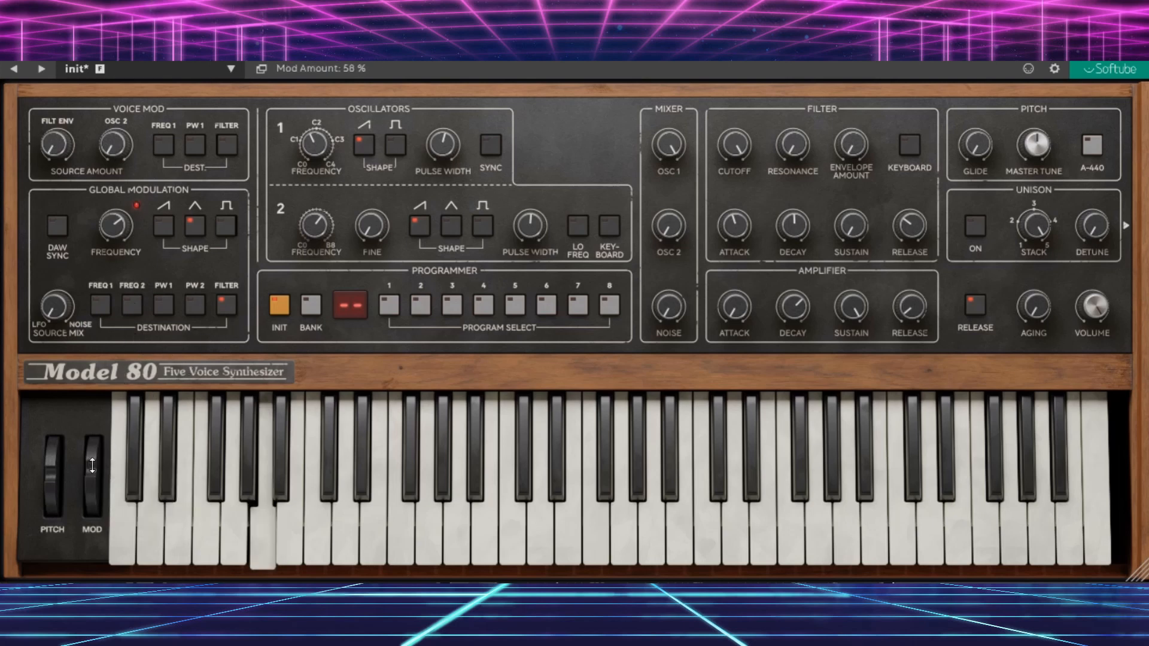
Step: Lower the LFO frequency and add the square shape to the triangle
{"action": "mouse_move", "coordinate": [116, 225]}
{"action": "left_click_drag", "start_coordinate": [120, 201], "coordinate": [120, 249]}
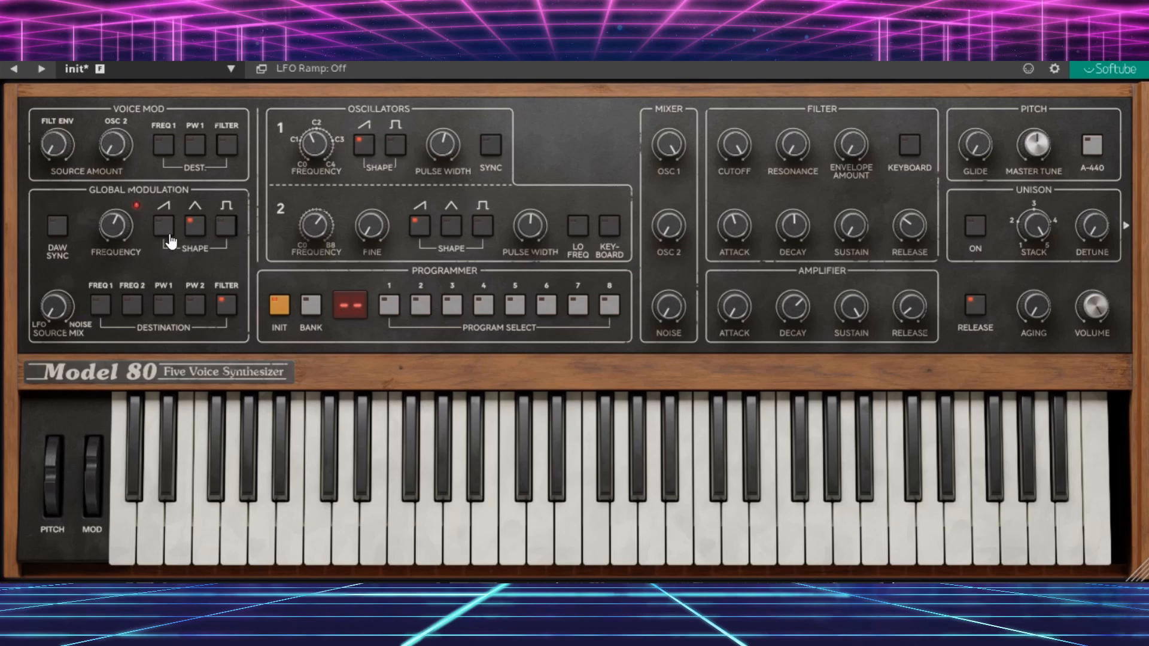
{"action": "left_click", "coordinate": [219, 231]}
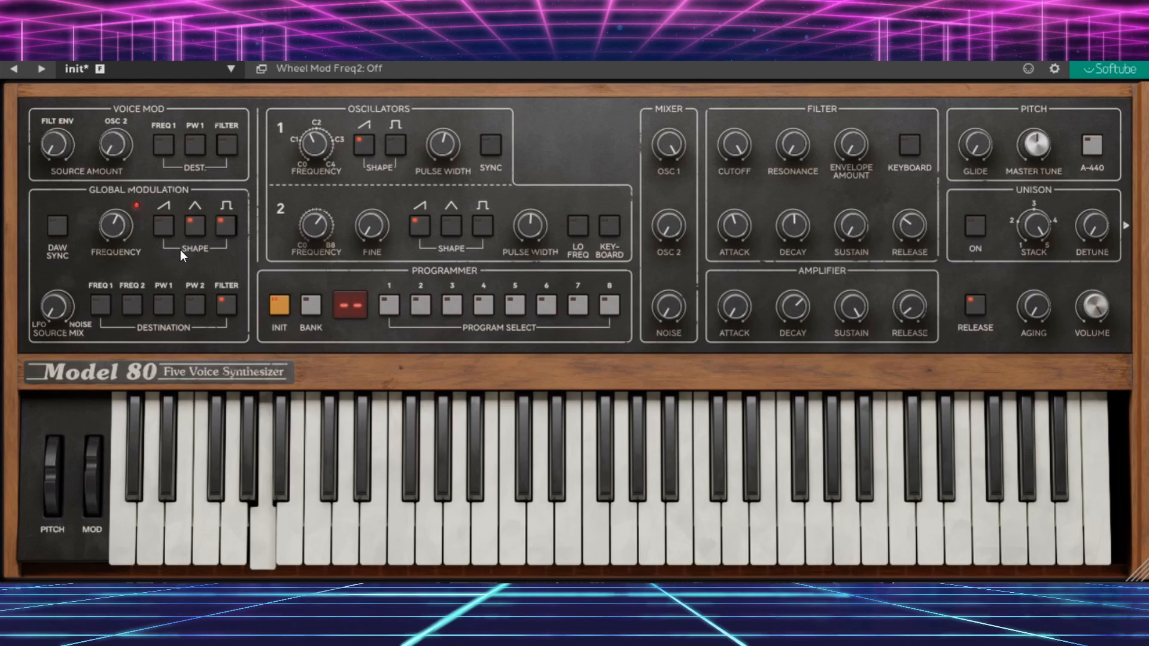
Step: Route the global modulation back to Freq 1 alone and switch the LFO shape to ramp only
{"action": "left_click", "coordinate": [95, 309]}
{"action": "left_click", "coordinate": [225, 307]}
{"action": "left_click", "coordinate": [194, 237]}
{"action": "left_click", "coordinate": [195, 237]}
{"action": "left_click", "coordinate": [167, 239]}
{"action": "left_click", "coordinate": [195, 232]}
{"action": "left_click", "coordinate": [226, 233]}
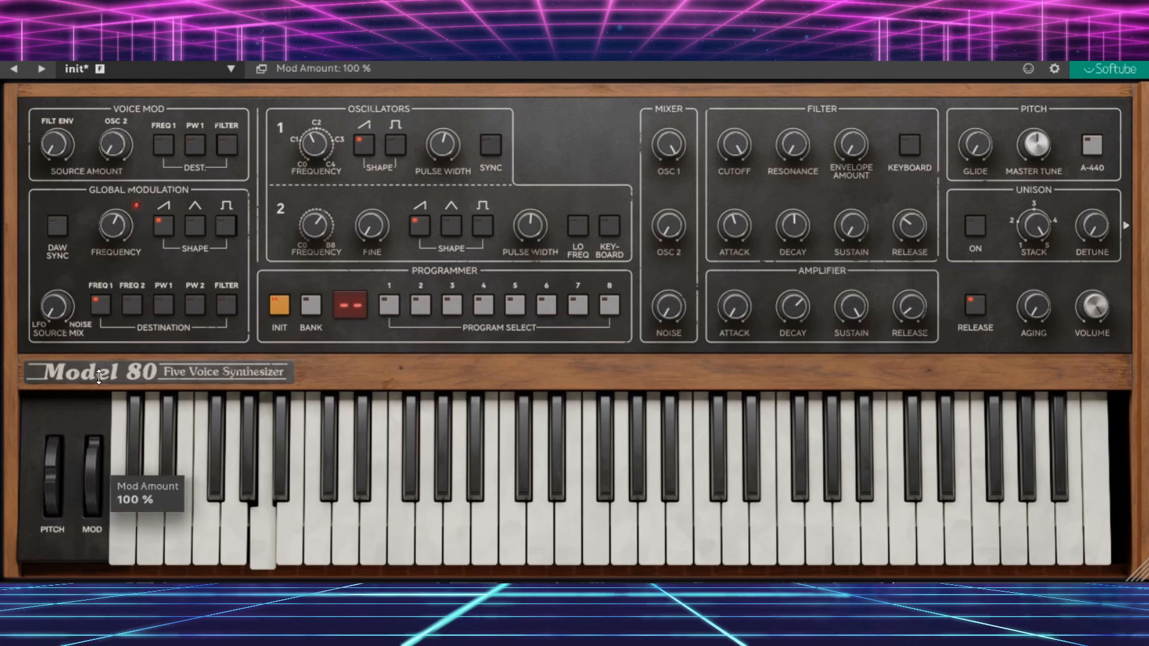
Step: Combine the ramp, triangle and square LFO shapes, and return to the triangle shape alone
{"action": "left_click", "coordinate": [194, 228]}
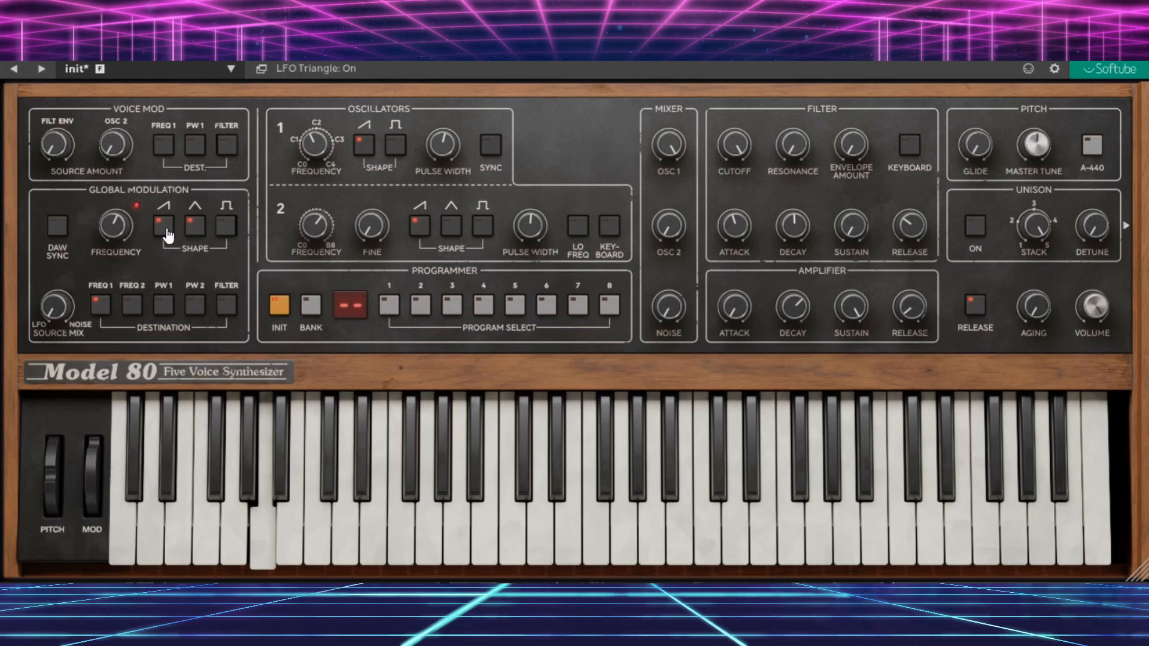
{"action": "left_click", "coordinate": [229, 231]}
{"action": "left_click", "coordinate": [164, 233]}
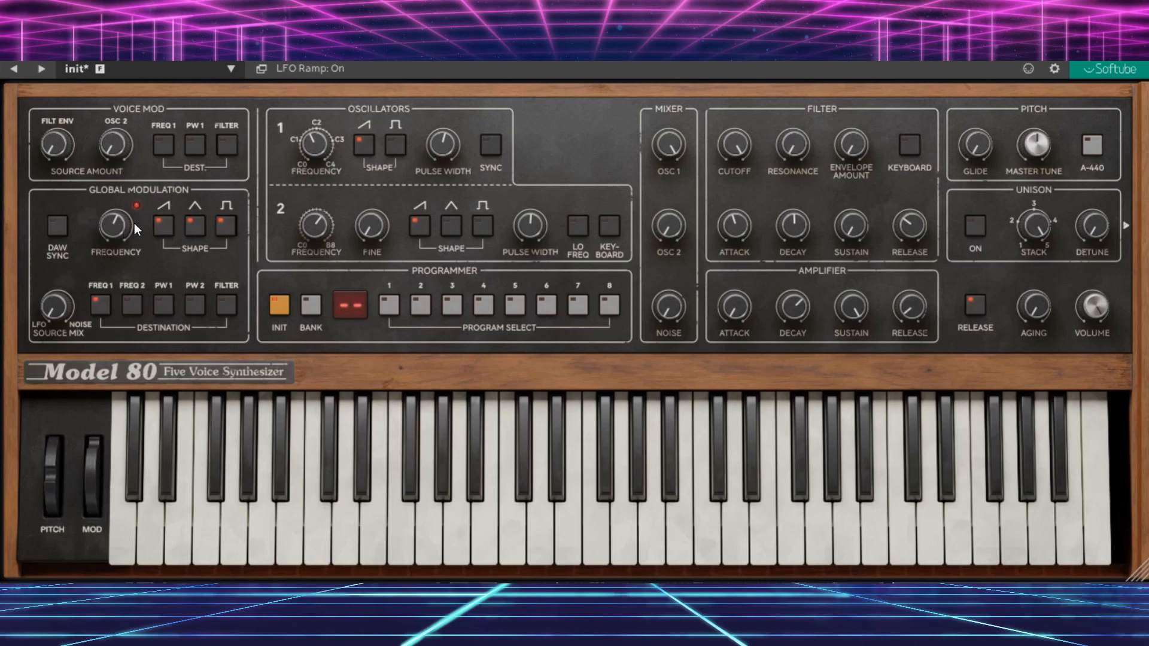
{"action": "left_click", "coordinate": [223, 227]}
{"action": "left_click", "coordinate": [195, 227]}
{"action": "left_click", "coordinate": [164, 229]}
{"action": "left_click", "coordinate": [191, 228]}
Step: Add the filter as a global modulation destination alongside Freq 1 and move the mod wheel up and down
{"action": "left_click", "coordinate": [225, 306]}
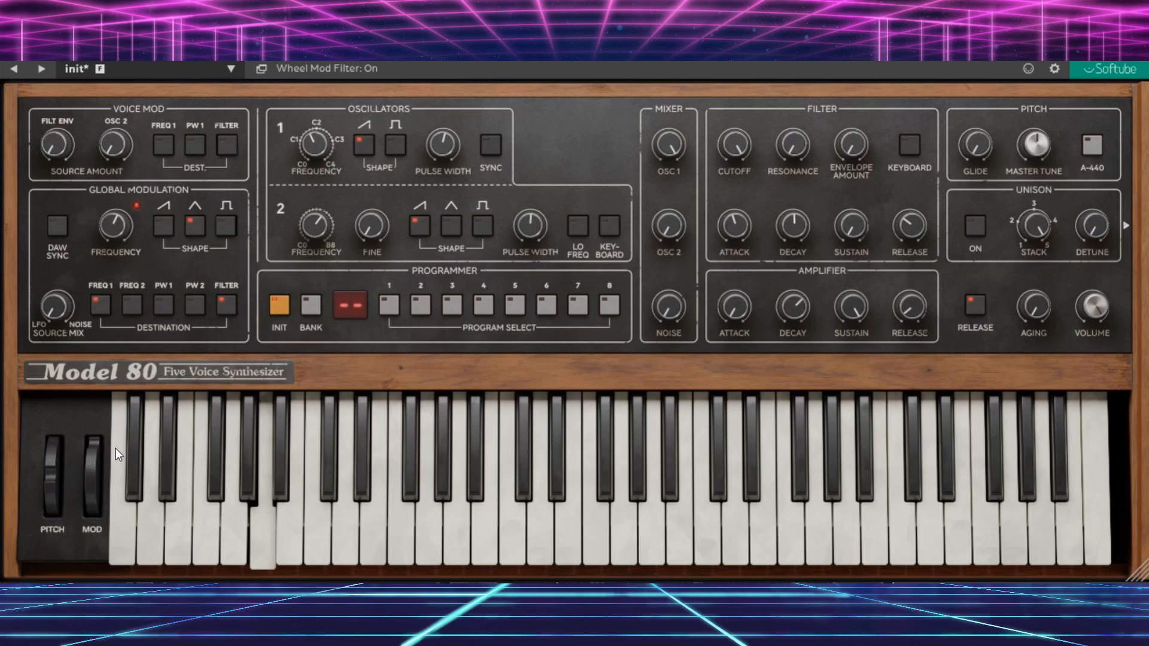
{"action": "left_click_drag", "start_coordinate": [93, 473], "coordinate": [93, 440]}
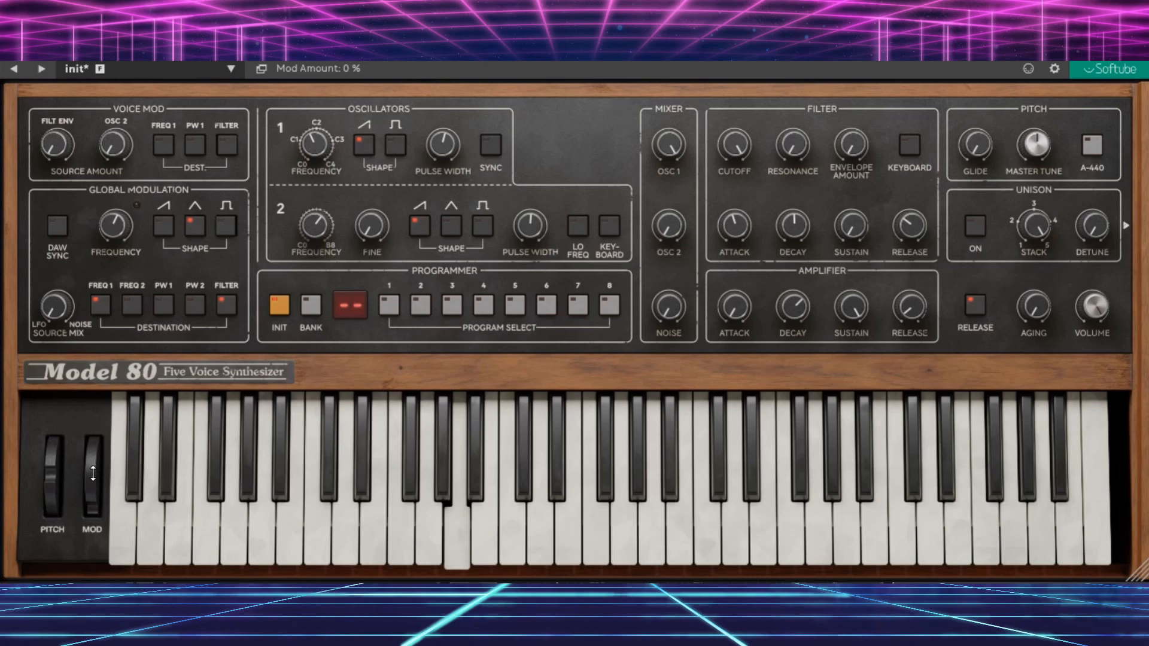
{"action": "left_click_drag", "start_coordinate": [93, 474], "coordinate": [93, 509]}
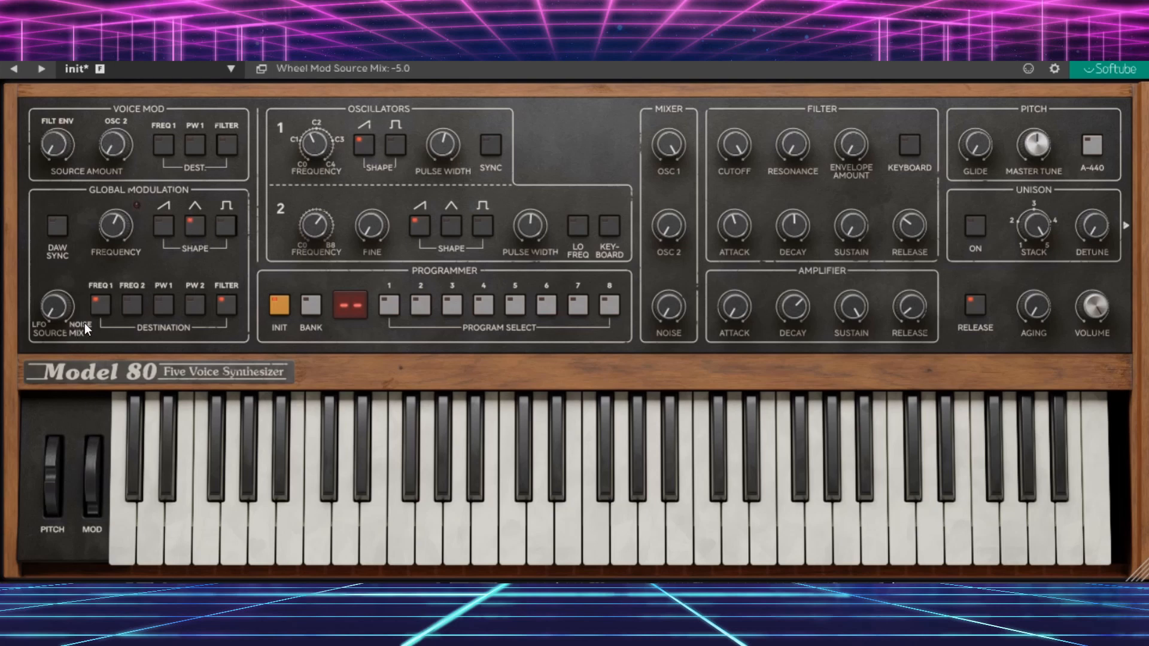
Step: Try DAW sync on the LFO with different divisions, including 1/8, and turn the sync off again
{"action": "left_click", "coordinate": [58, 228]}
{"action": "left_click_drag", "start_coordinate": [109, 226], "coordinate": [136, 147]}
{"action": "left_click_drag", "start_coordinate": [125, 228], "coordinate": [124, 268]}
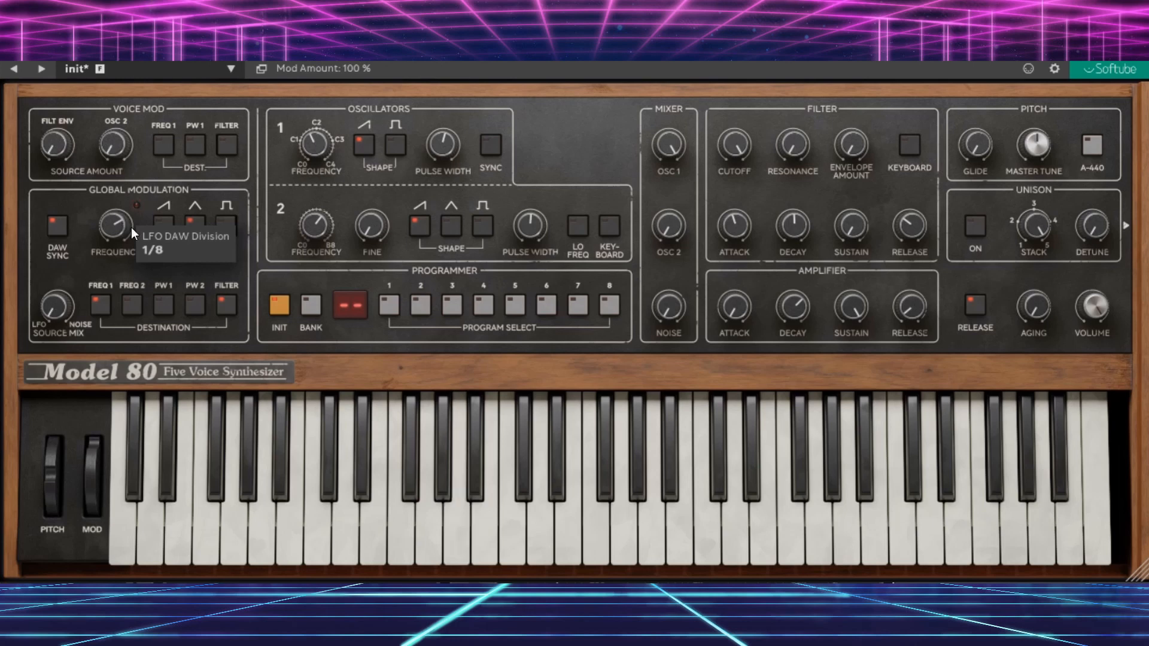
{"action": "left_click", "coordinate": [57, 242]}
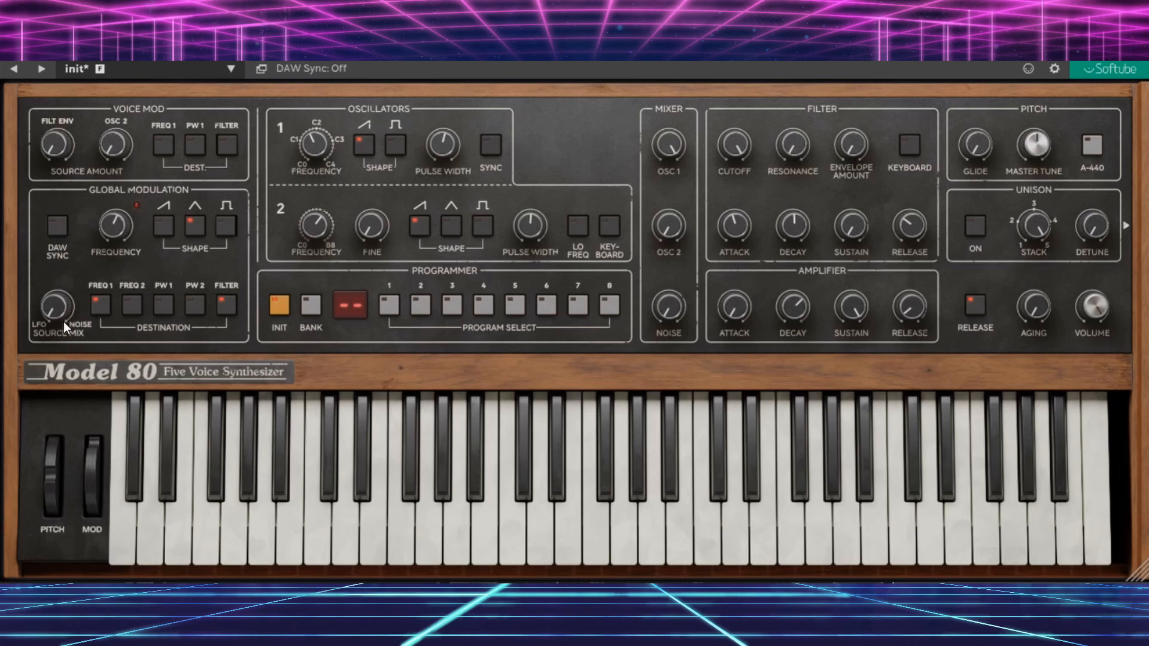
Step: Shift the modulation source mix from LFO toward noise at -2.5, on to full noise, and back to -1.2
{"action": "left_click_drag", "start_coordinate": [63, 317], "coordinate": [58, 271]}
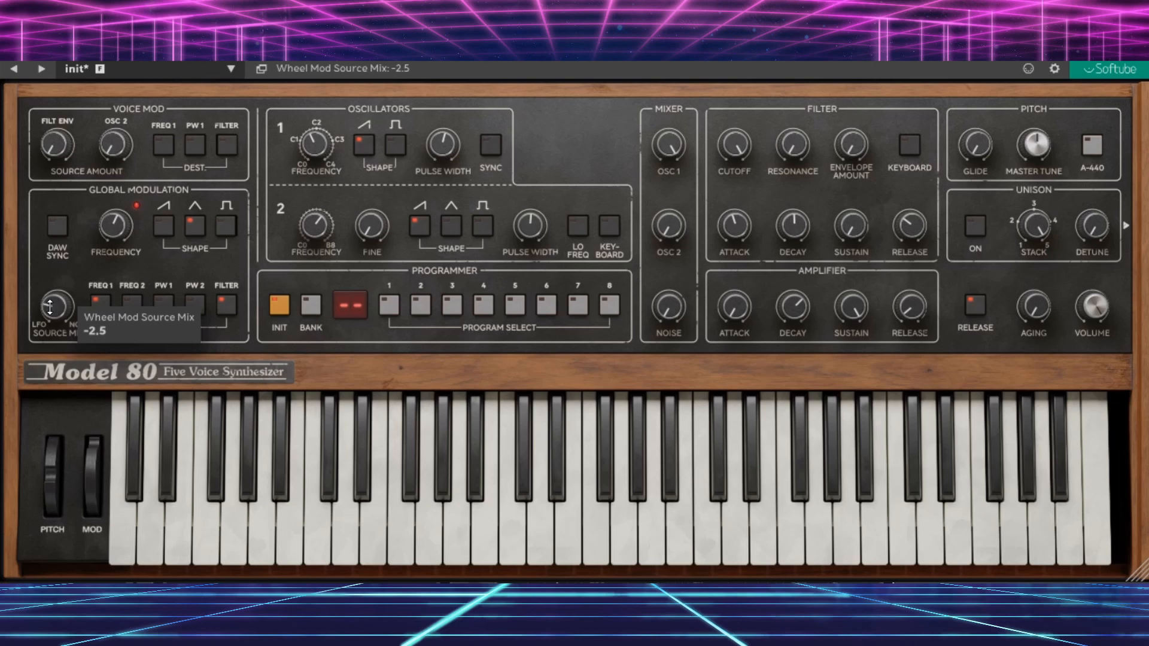
{"action": "left_click_drag", "start_coordinate": [59, 314], "coordinate": [139, 80]}
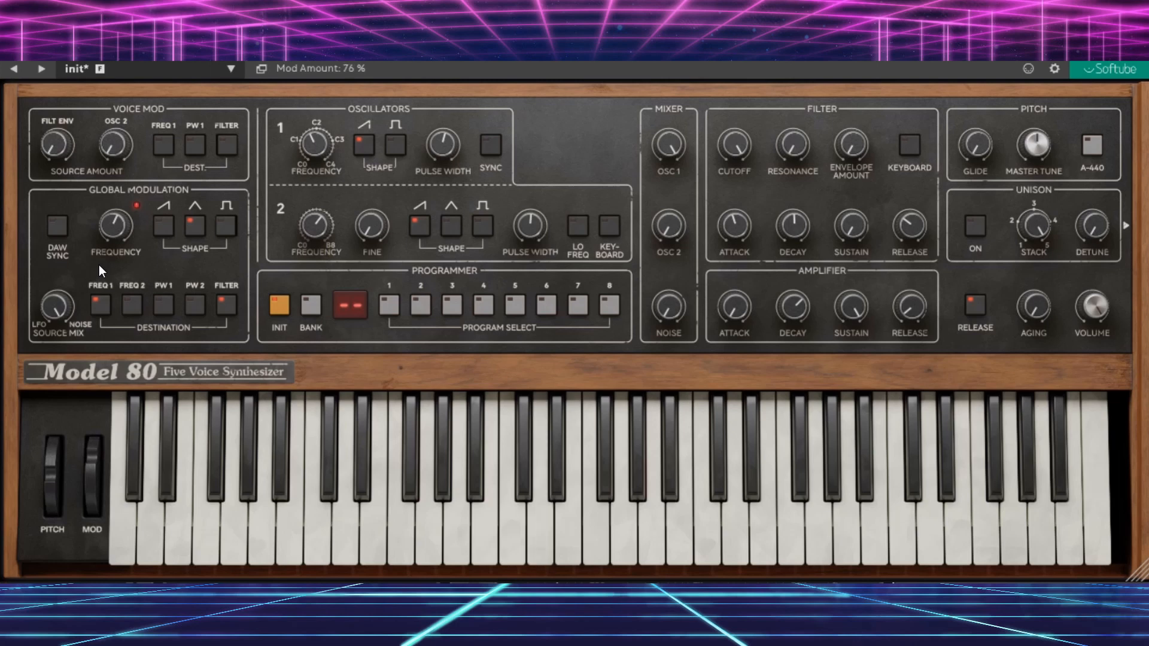
{"action": "mouse_move", "coordinate": [61, 309]}
{"action": "left_mouse_down"}
{"action": "mouse_move", "coordinate": [79, 292]}
{"action": "mouse_move", "coordinate": [65, 322]}
{"action": "mouse_move", "coordinate": [69, 313]}
{"action": "left_mouse_up"}
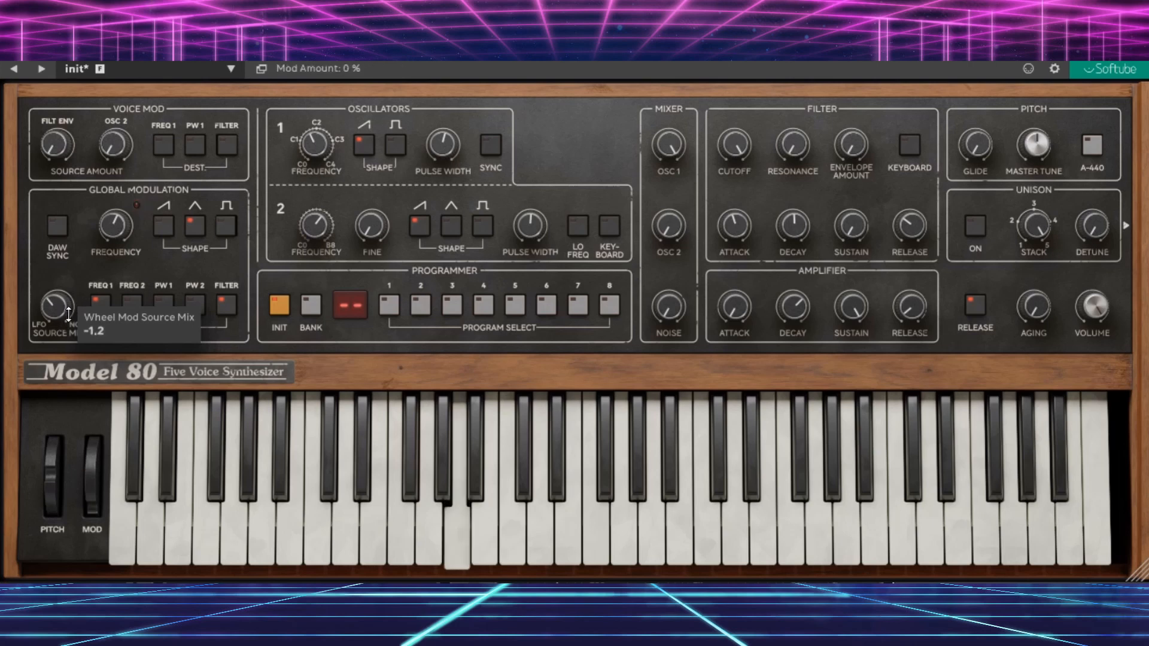
Step: Move the modulation source mix toward noise and back to slightly on the LFO side, and raise the mod wheel to 100%
{"action": "left_click_drag", "start_coordinate": [68, 314], "coordinate": [53, 272]}
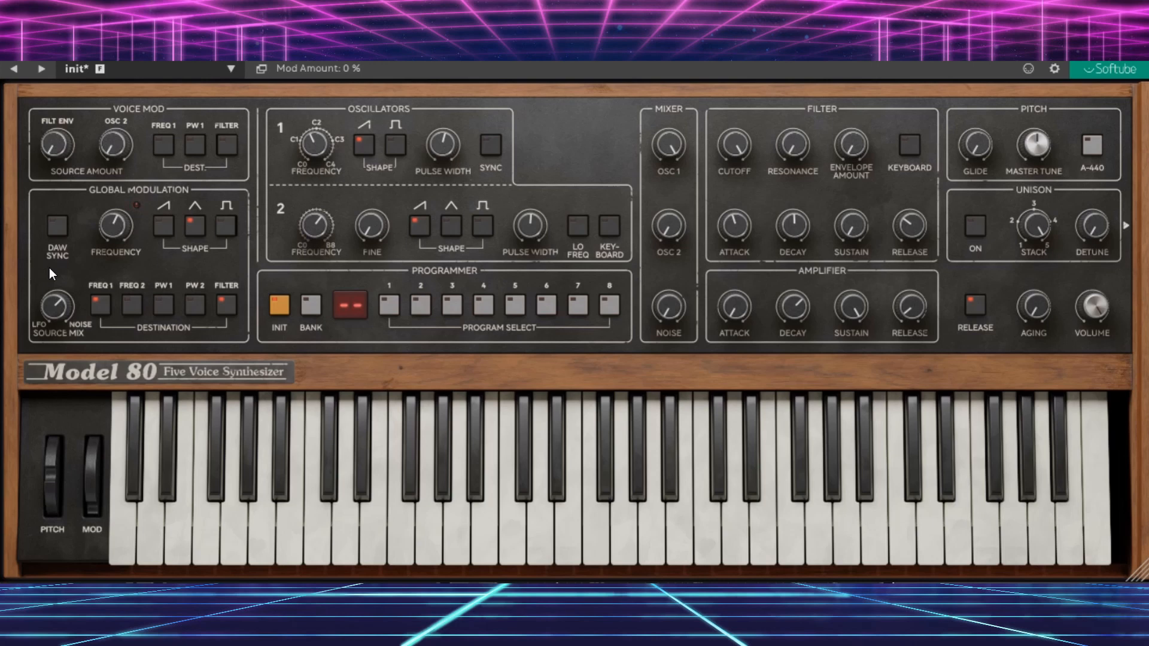
{"action": "left_click_drag", "start_coordinate": [55, 308], "coordinate": [60, 337]}
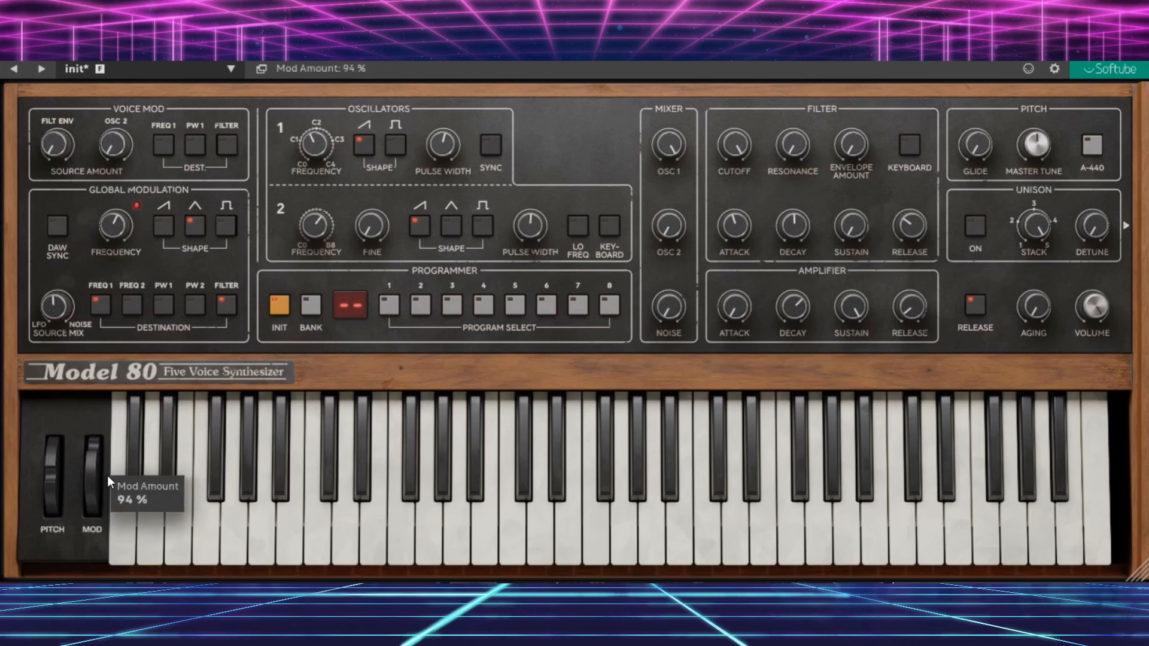
{"action": "left_click_drag", "start_coordinate": [58, 330], "coordinate": [59, 319]}
{"action": "left_click_drag", "start_coordinate": [91, 459], "coordinate": [96, 421]}
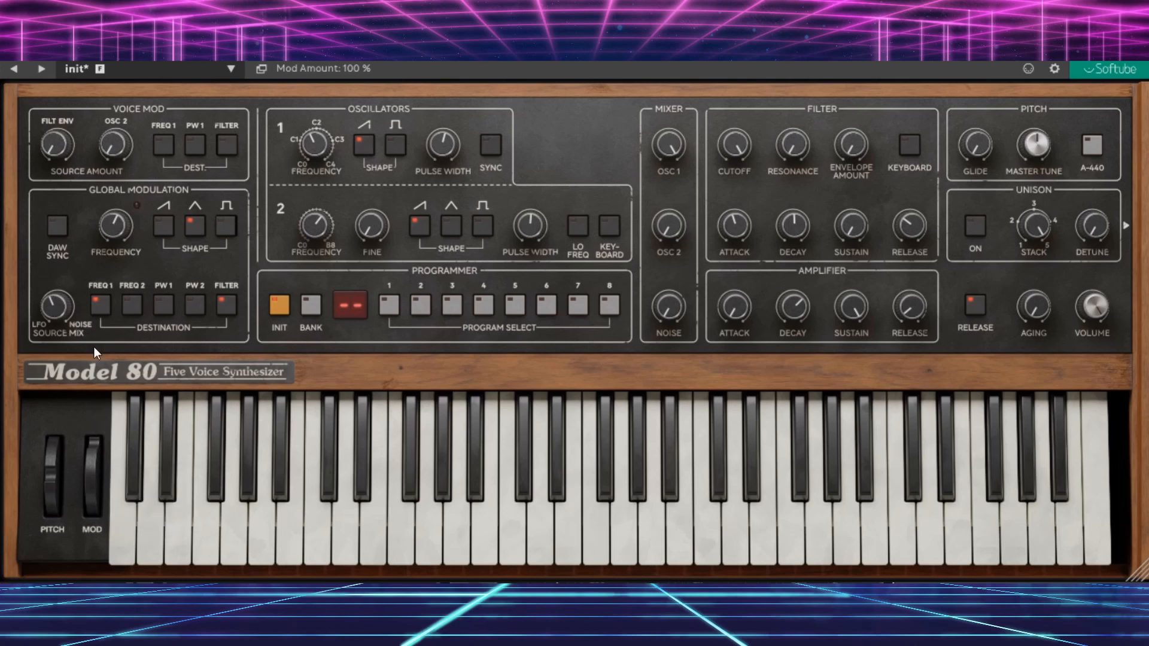
Step: Bring the mod wheel down and remove Freq 1 and Filter as global modulation destinations
{"action": "left_click_drag", "start_coordinate": [94, 459], "coordinate": [93, 548]}
{"action": "left_click", "coordinate": [100, 306]}
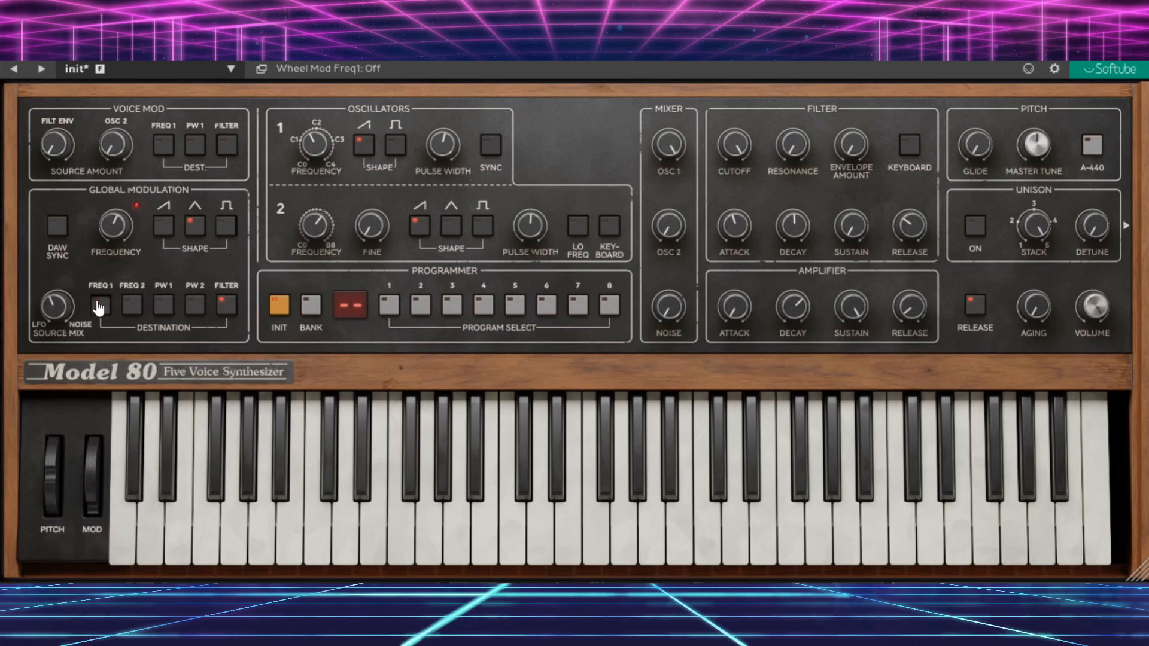
{"action": "left_click", "coordinate": [225, 308]}
Step: Put oscillator 2 in Lo Freq mode with only the triangle shape and set its frequency to F4
{"action": "left_click", "coordinate": [578, 231]}
{"action": "left_click", "coordinate": [446, 226]}
{"action": "left_click", "coordinate": [422, 227]}
{"action": "left_click_drag", "start_coordinate": [322, 226], "coordinate": [323, 235]}
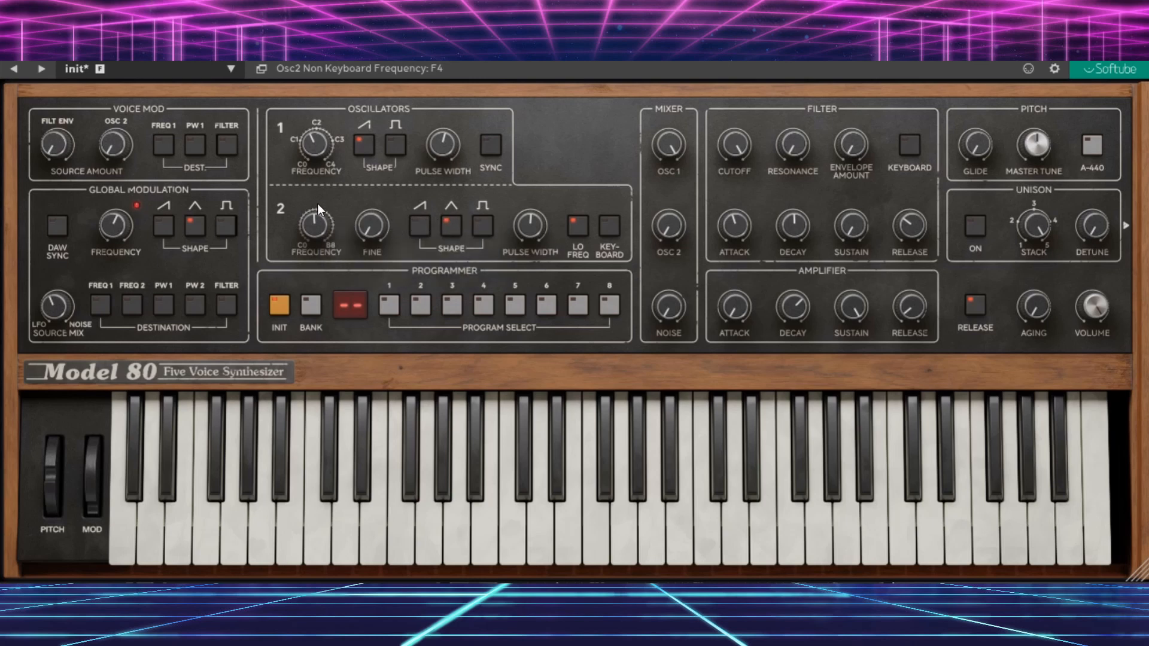
Step: Enable Freq 1 and Filter as voice mod destinations and set the Osc 2 source amount to 4.2, followed by 3.5
{"action": "left_click", "coordinate": [163, 151]}
{"action": "left_click", "coordinate": [227, 151]}
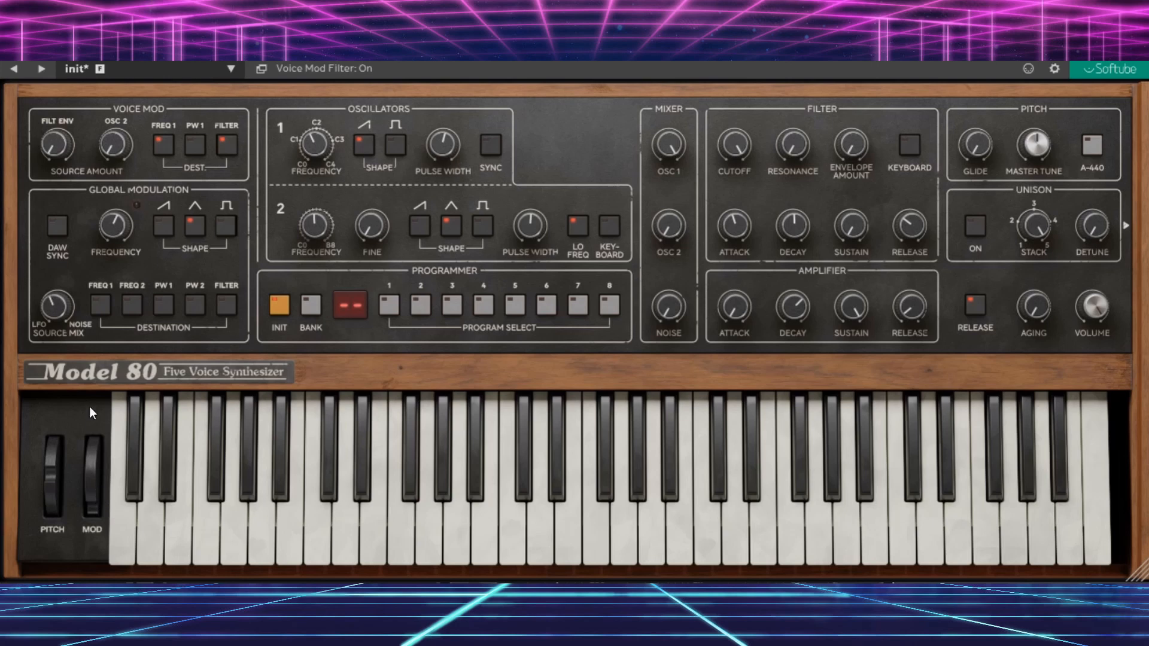
{"action": "left_click_drag", "start_coordinate": [135, 141], "coordinate": [128, 68]}
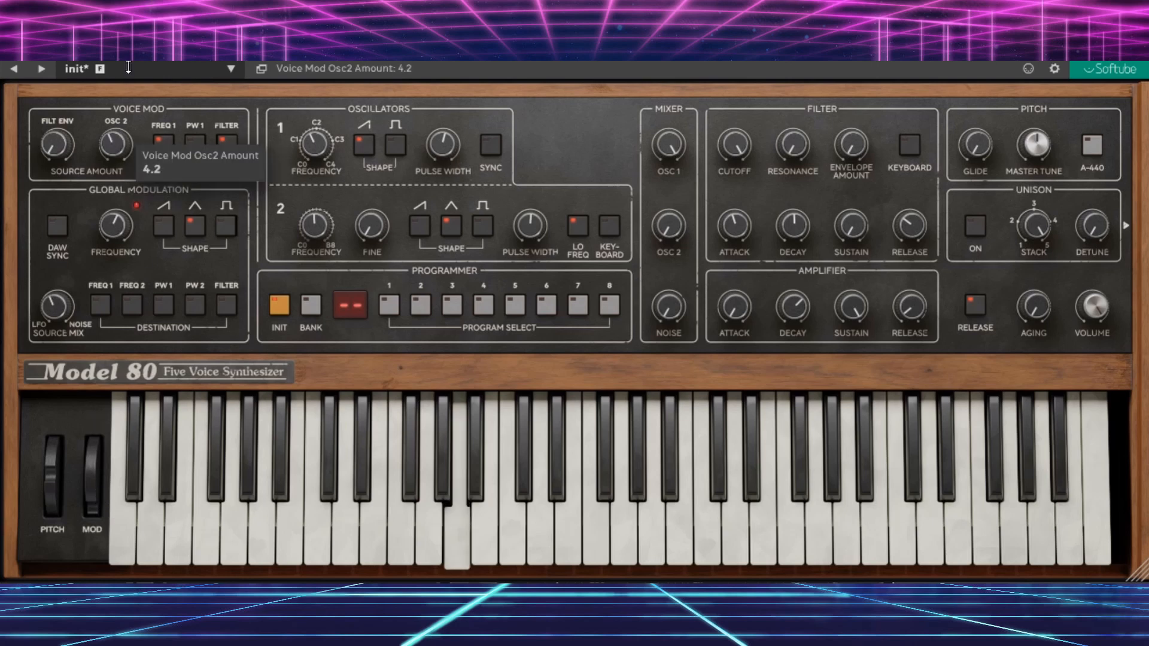
{"action": "left_click_drag", "start_coordinate": [121, 152], "coordinate": [121, 164]}
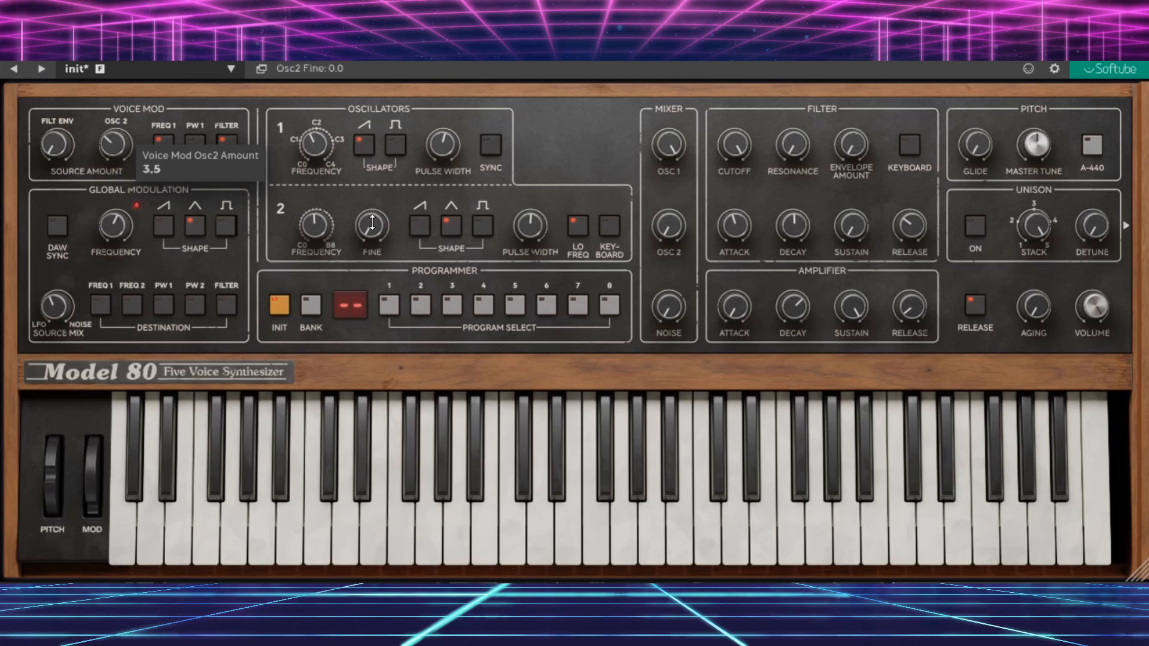
Step: Turn on keyboard tracking and turn off Lo Freq for oscillator 2, leaving Freq 1 as the only voice mod destination
{"action": "left_click", "coordinate": [611, 227]}
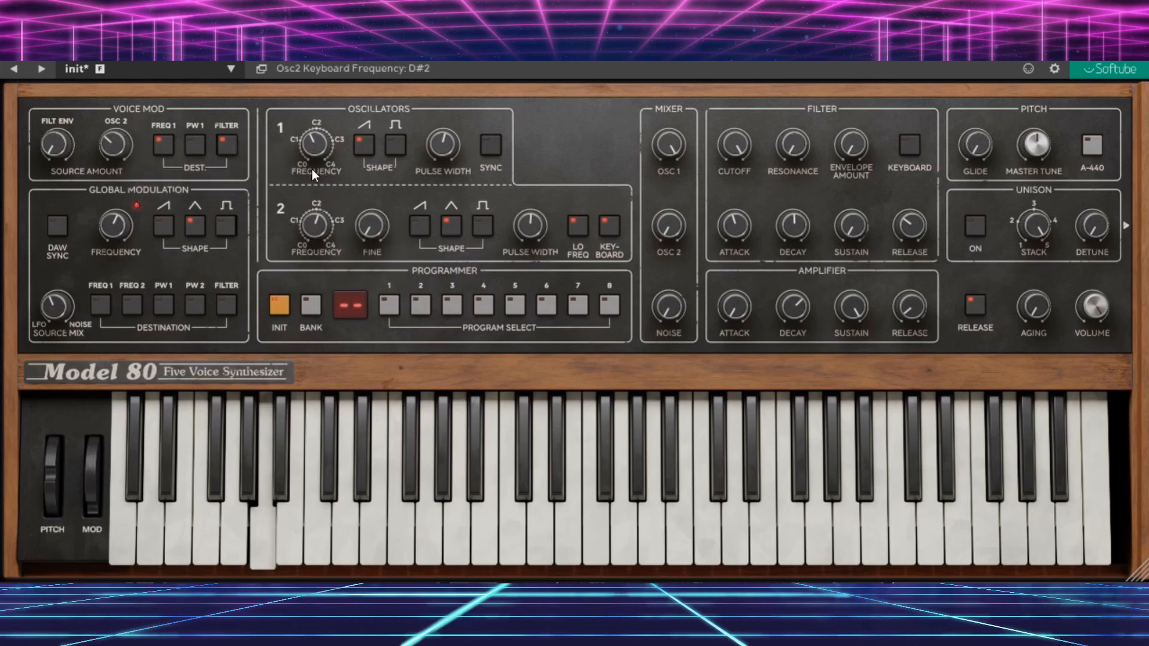
{"action": "left_click", "coordinate": [578, 234]}
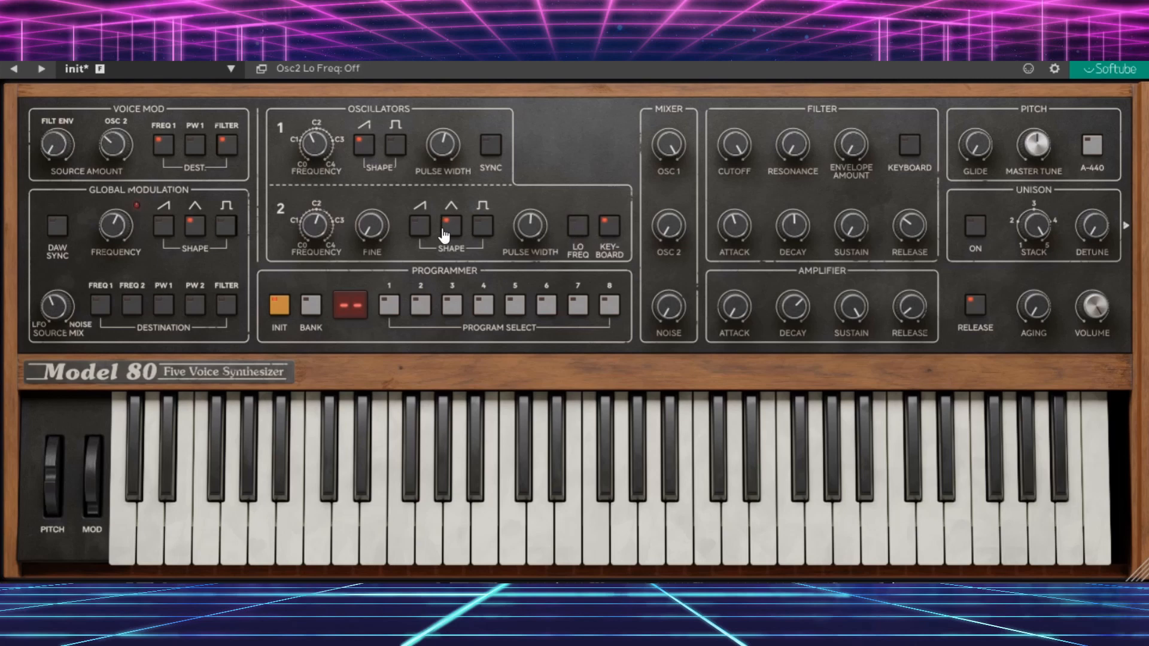
{"action": "left_click", "coordinate": [296, 236]}
{"action": "left_click", "coordinate": [166, 153]}
{"action": "left_click", "coordinate": [219, 148]}
{"action": "left_click", "coordinate": [166, 150]}
Step: Switch oscillator 2 from triangle to pulse at a lower frequency and set the voice mod Osc 2 amount to 7.5
{"action": "left_click_drag", "start_coordinate": [105, 140], "coordinate": [133, 199]}
{"action": "left_click_drag", "start_coordinate": [111, 145], "coordinate": [128, 35]}
{"action": "left_click_drag", "start_coordinate": [313, 223], "coordinate": [309, 250]}
{"action": "left_click", "coordinate": [451, 225]}
{"action": "left_click", "coordinate": [483, 227]}
{"action": "left_click_drag", "start_coordinate": [114, 144], "coordinate": [141, 158]}
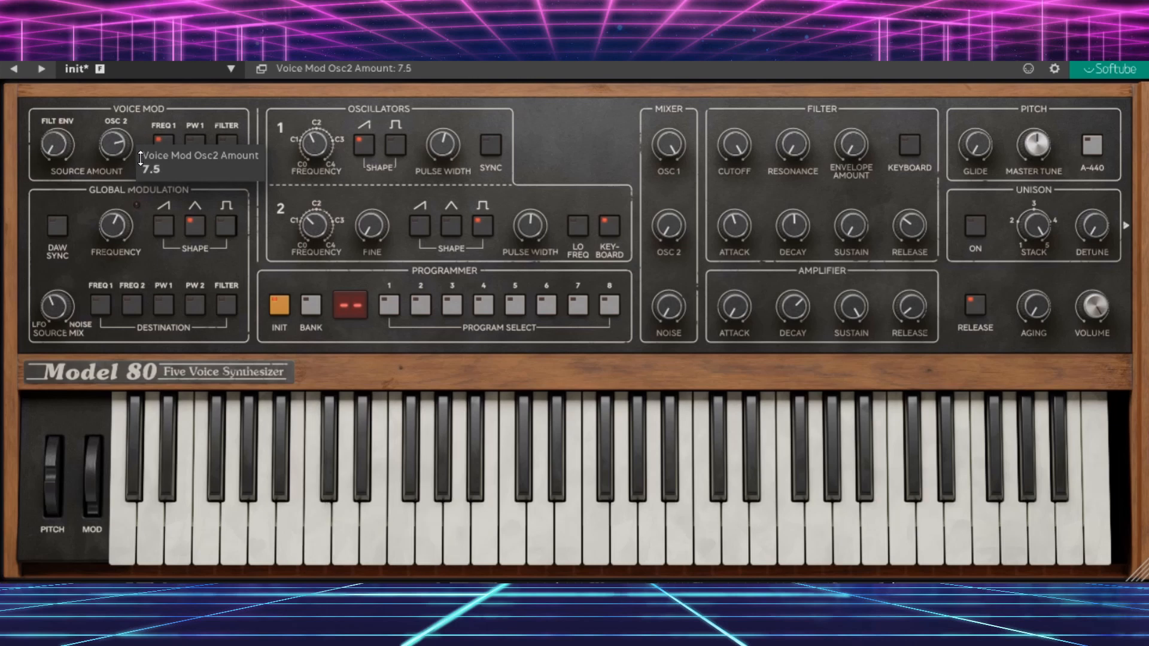
Step: Toggle oscillator 2's keyboard tracking, leave it off, and set the oscillator's fixed frequency to E5
{"action": "left_click", "coordinate": [611, 233]}
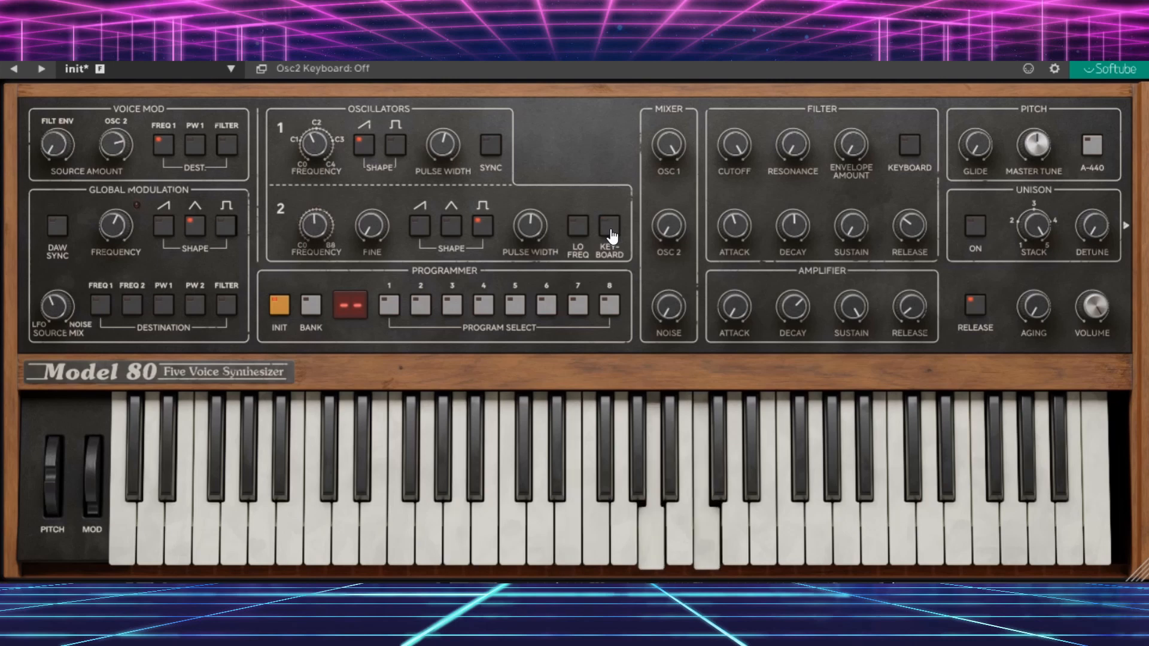
{"action": "left_click", "coordinate": [611, 232]}
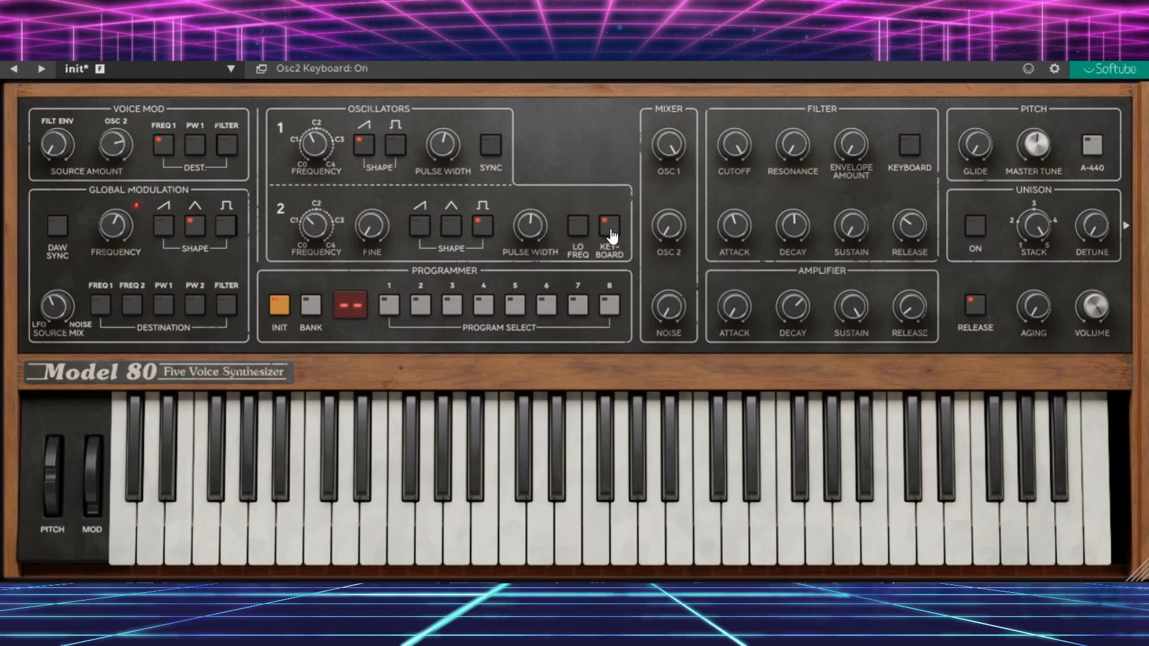
{"action": "left_click", "coordinate": [610, 233]}
{"action": "mouse_move", "coordinate": [326, 222]}
{"action": "left_click_drag", "start_coordinate": [326, 222], "coordinate": [330, 209]}
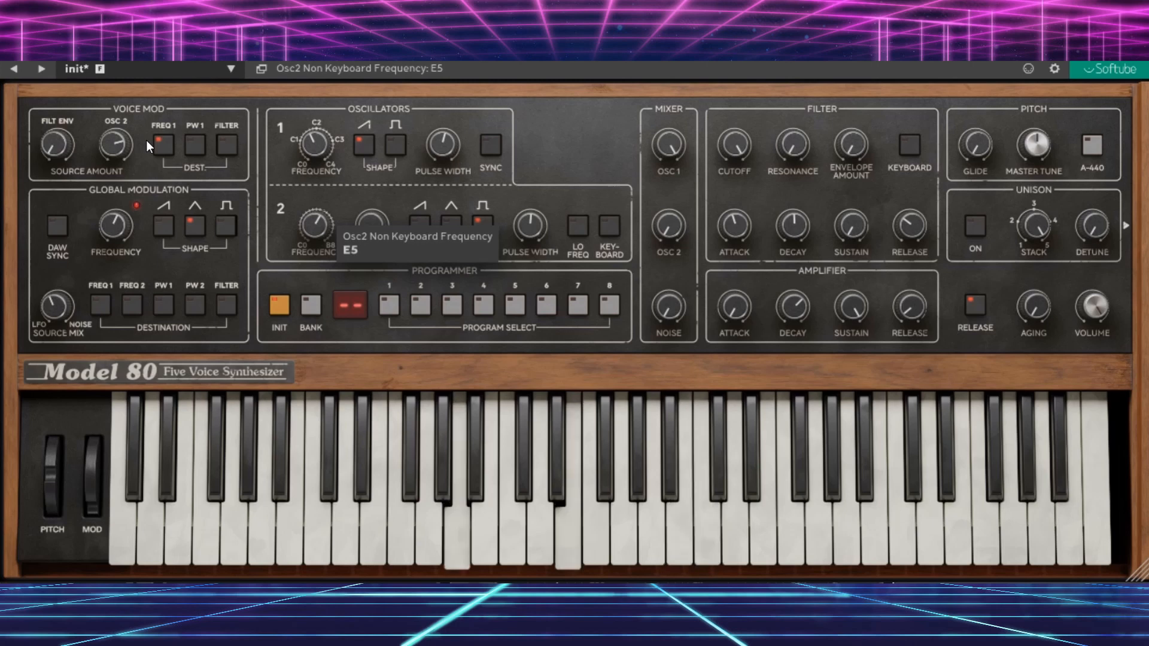
Step: Switch the voice mod destination to PW 1 with oscillator 1 on pulse only, and re-enable oscillator 2's keyboard tracking
{"action": "left_click", "coordinate": [162, 146]}
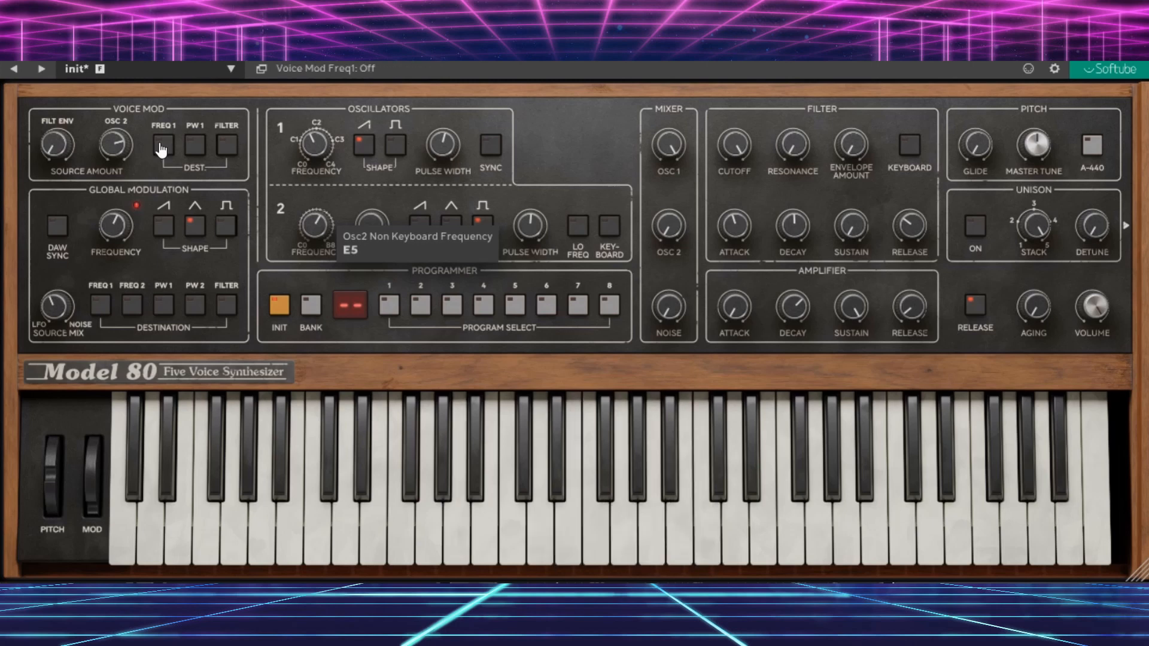
{"action": "left_click", "coordinate": [195, 147]}
{"action": "left_click", "coordinate": [395, 149]}
{"action": "left_click", "coordinate": [367, 147]}
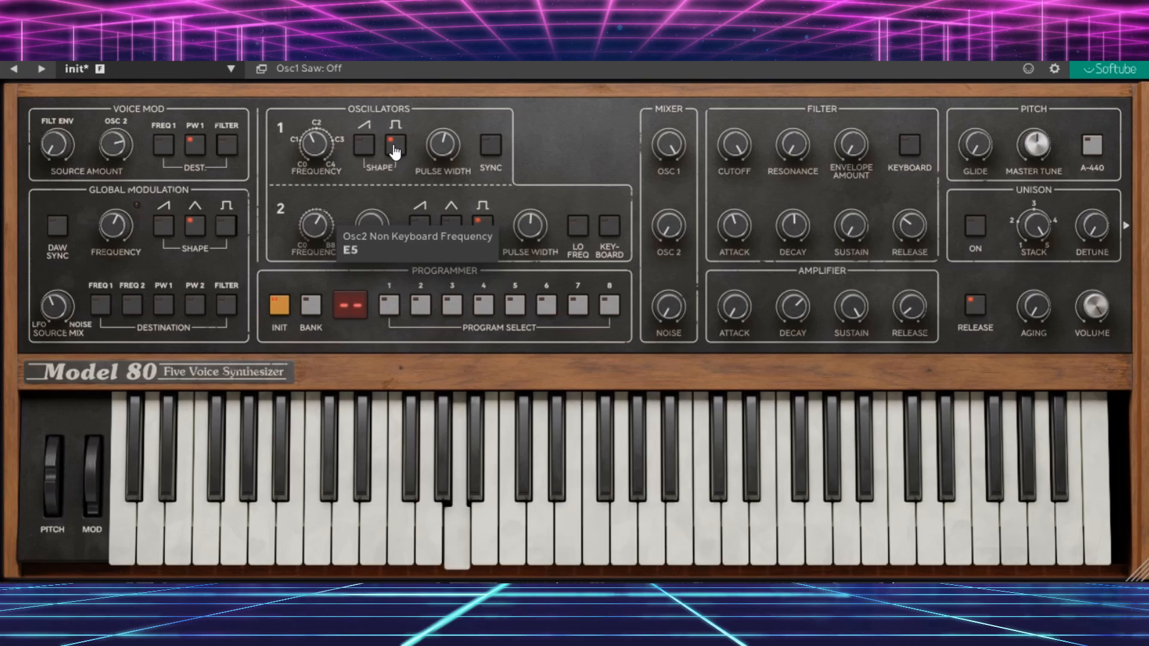
{"action": "left_click", "coordinate": [605, 228]}
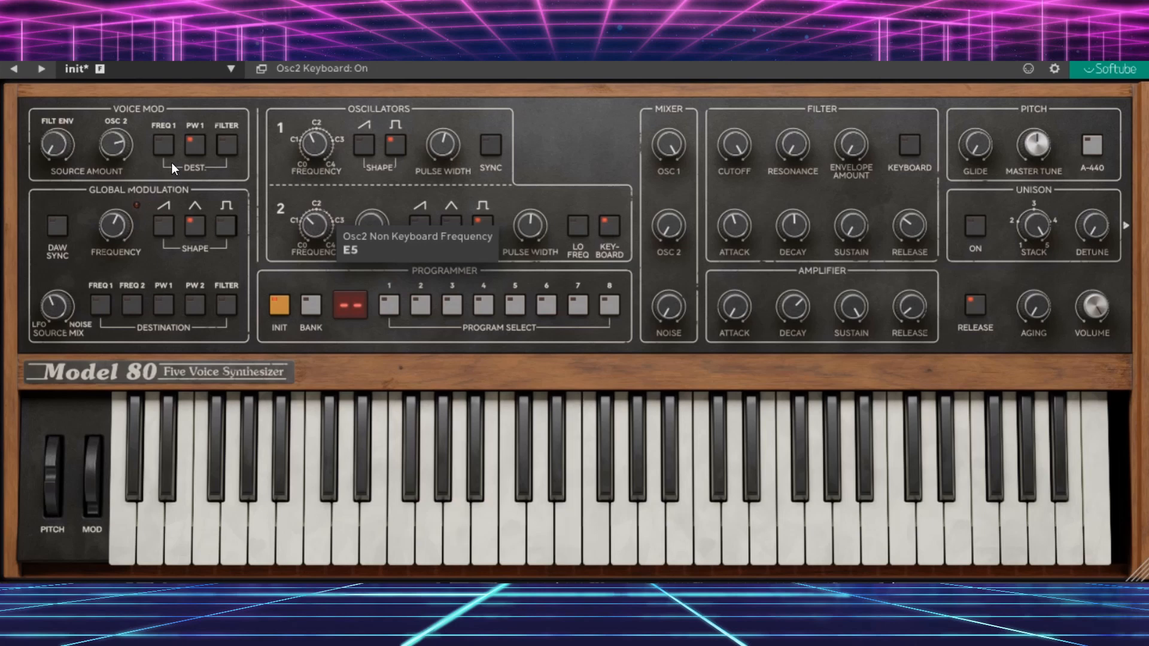
Step: Change the voice mod destination from PW 1 to Filter and raise the Osc 2 source amount from zero
{"action": "left_click_drag", "start_coordinate": [117, 142], "coordinate": [99, 306]}
{"action": "left_click", "coordinate": [227, 141]}
{"action": "left_click", "coordinate": [194, 141]}
{"action": "left_click_drag", "start_coordinate": [115, 144], "coordinate": [118, 7]}
Step: Raise the filter resonance, set the cutoff to 62.5 Hz and the voice mod Osc 2 amount to 4.7
{"action": "left_click_drag", "start_coordinate": [736, 145], "coordinate": [749, 246]}
{"action": "left_click_drag", "start_coordinate": [794, 144], "coordinate": [801, 115]}
{"action": "left_click_drag", "start_coordinate": [734, 145], "coordinate": [737, 199]}
{"action": "left_click_drag", "start_coordinate": [118, 148], "coordinate": [146, 196]}
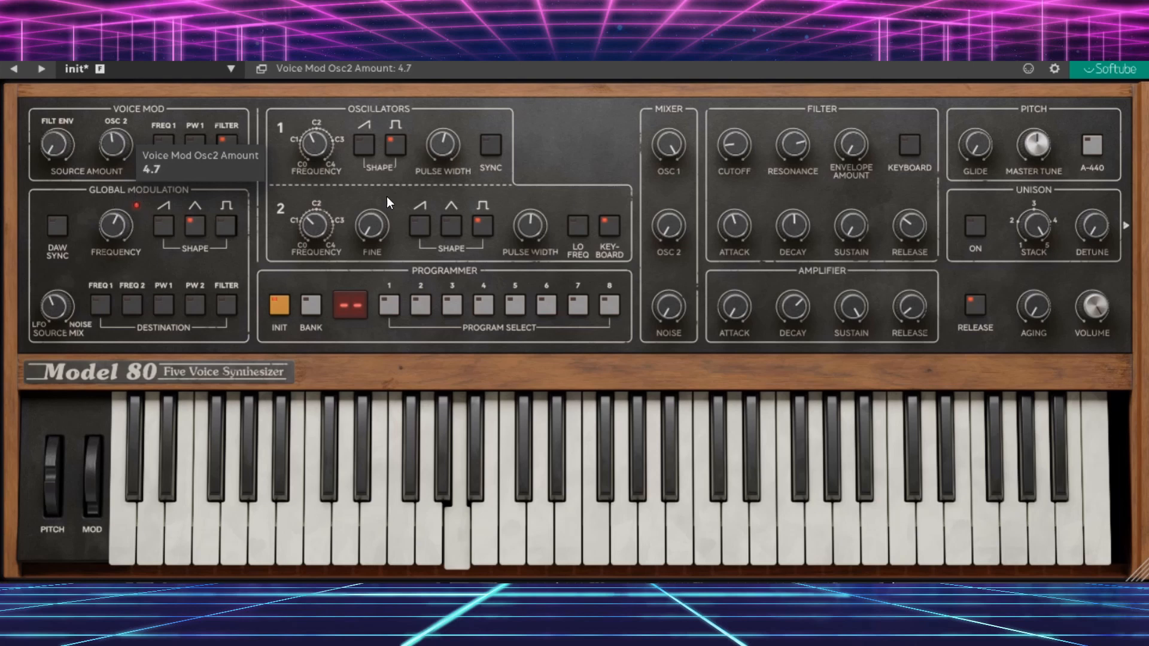
{"action": "left_click_drag", "start_coordinate": [742, 147], "coordinate": [743, 122]}
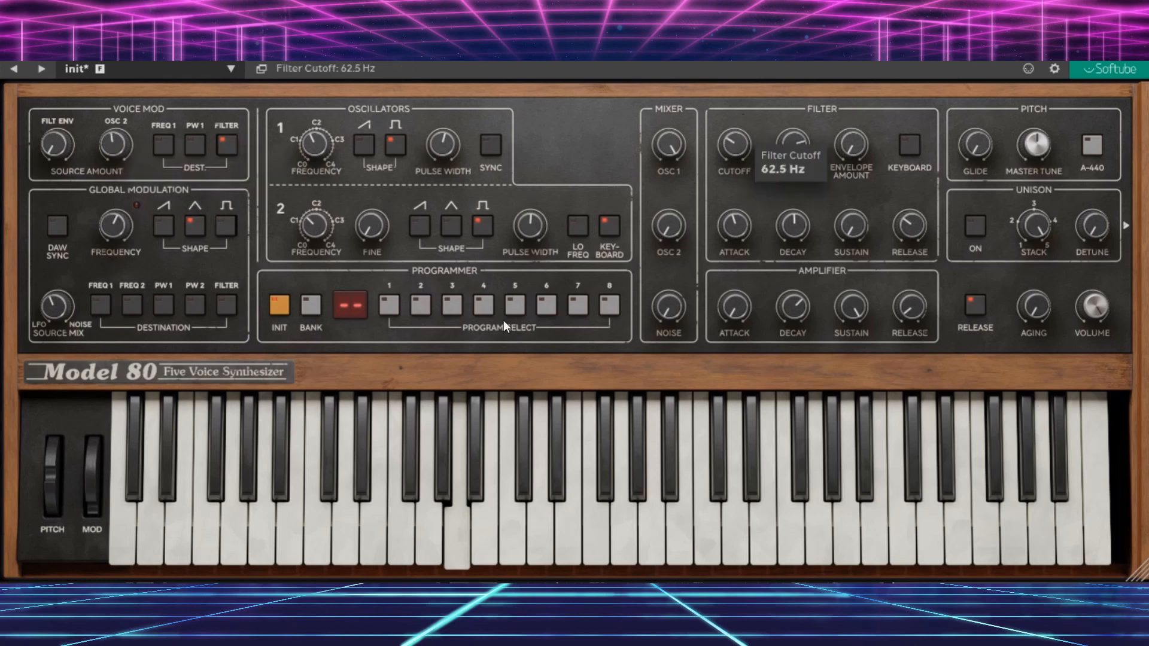
Step: Lower oscillator 2's frequency, reset the Osc 2 voice mod amount and filter resonance to 0.0, and open the cutoff to 7300 Hz
{"action": "left_click_drag", "start_coordinate": [313, 225], "coordinate": [242, 188]}
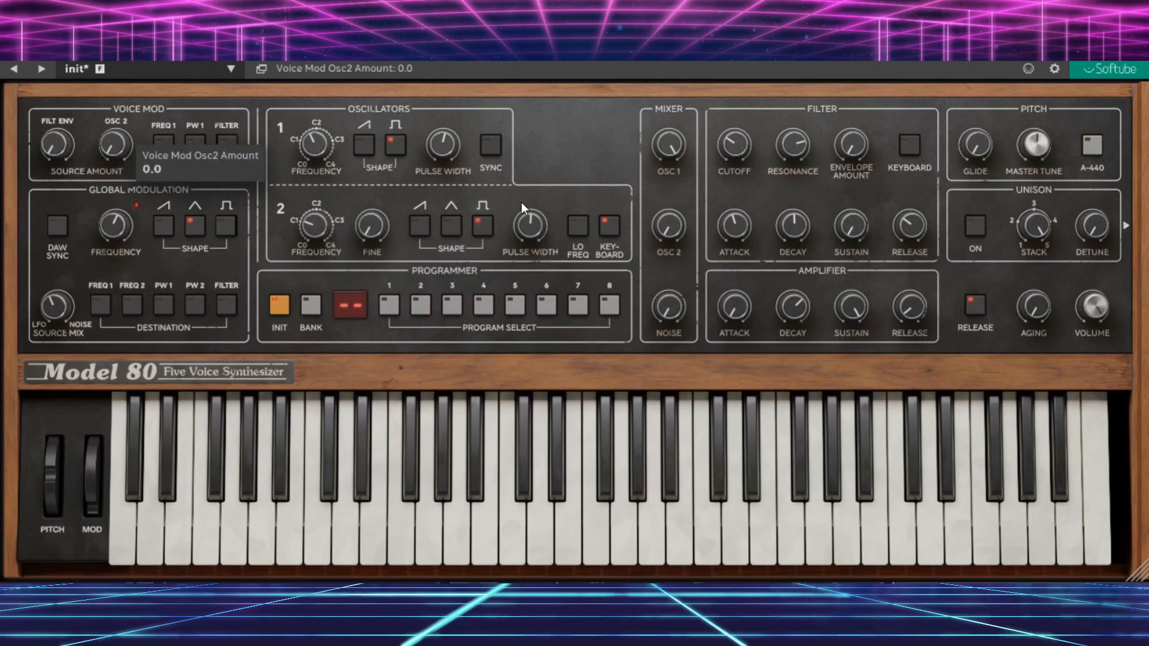
{"action": "left_click_drag", "start_coordinate": [749, 134], "coordinate": [750, 83]}
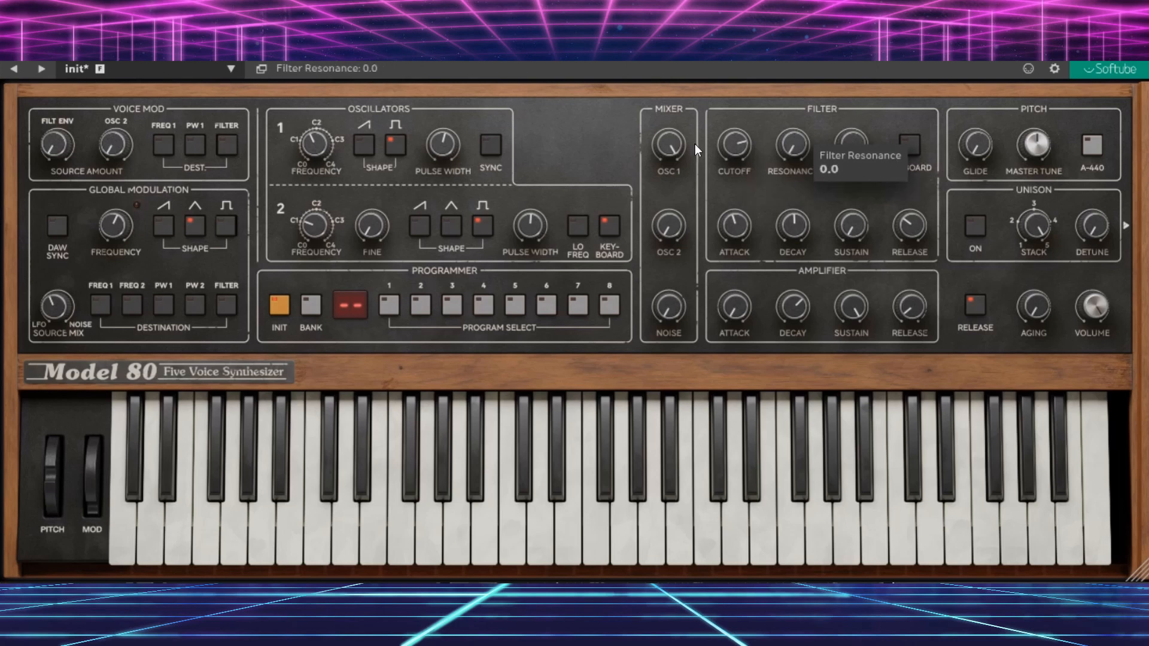
{"action": "left_click_drag", "start_coordinate": [736, 145], "coordinate": [737, 110]}
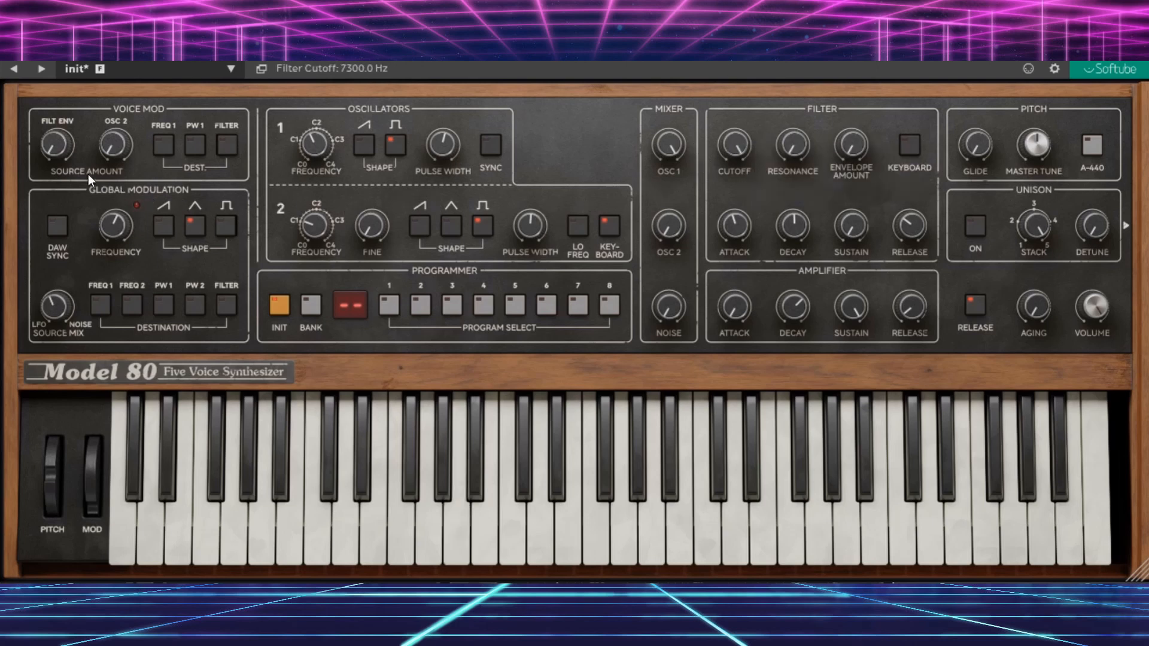
Step: Lengthen the filter decay, route the filter envelope to Freq 1 at a voice mod amount of 6.4, and enable oscillator 1 sync
{"action": "mouse_move", "coordinate": [51, 143]}
{"action": "left_click_drag", "start_coordinate": [804, 232], "coordinate": [807, 180]}
{"action": "left_click", "coordinate": [171, 155]}
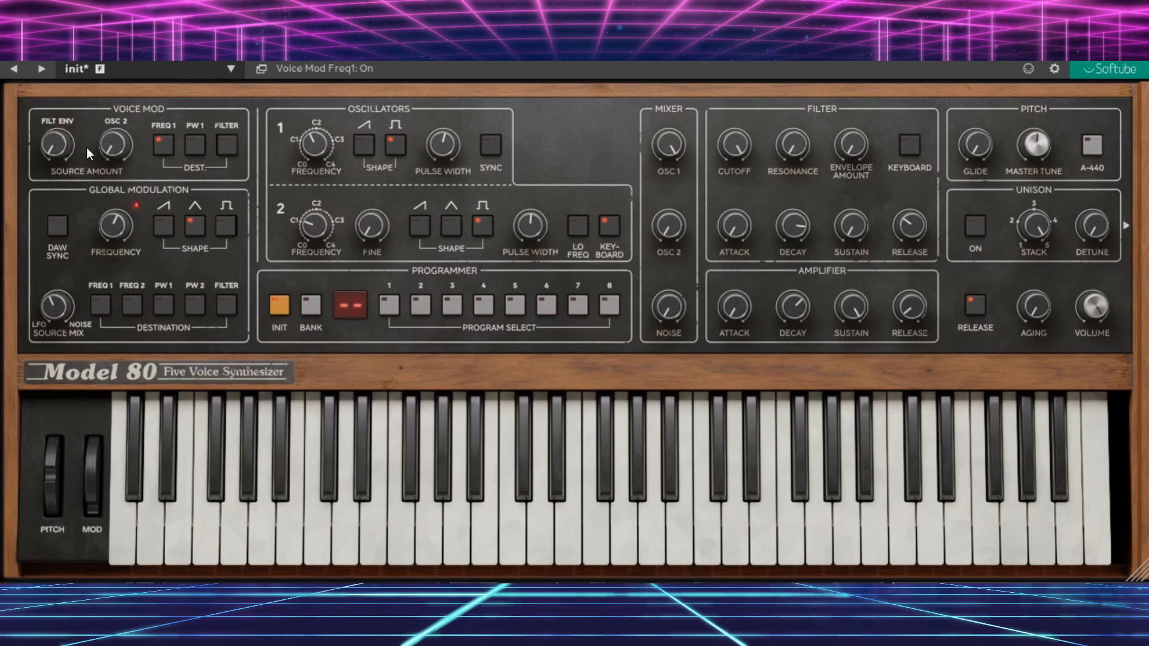
{"action": "left_click_drag", "start_coordinate": [55, 146], "coordinate": [52, 33]}
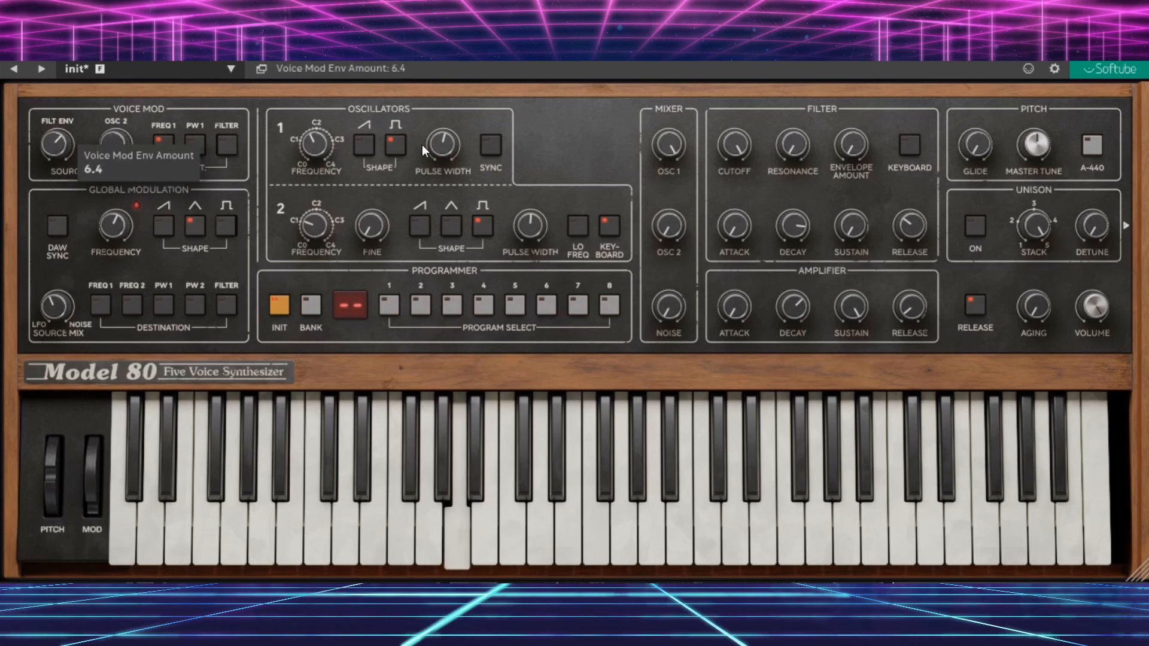
{"action": "left_click", "coordinate": [494, 147]}
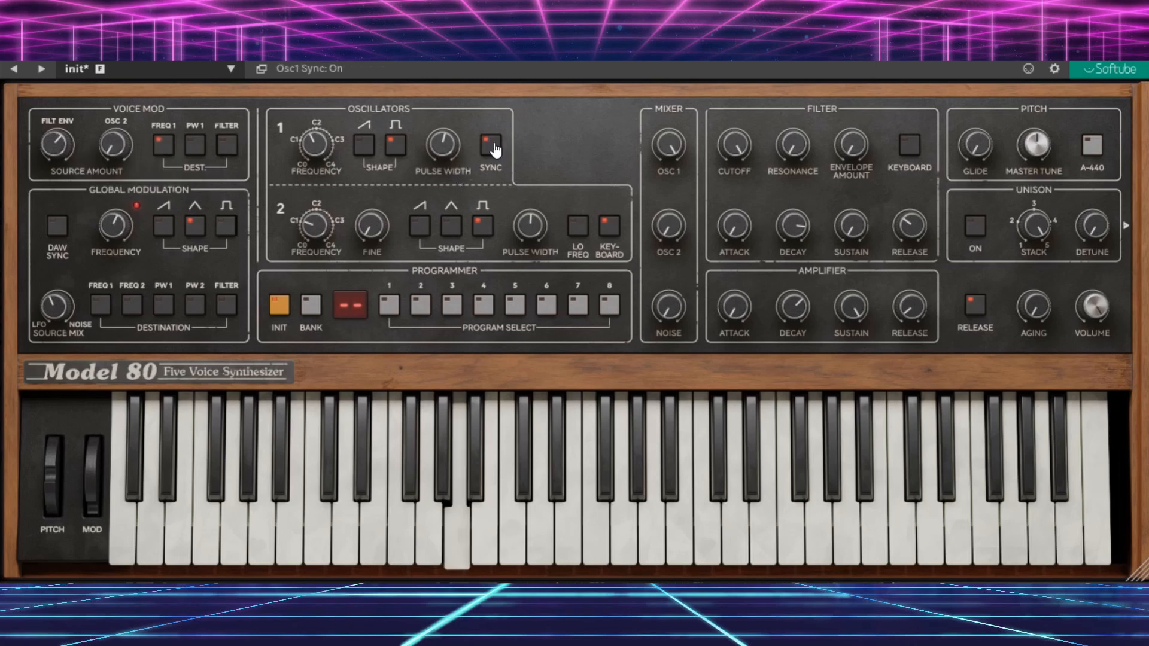
Step: Try filter envelope voice mod amounts of 10.0 and 5.0, remove the Freq 1 destination, and reset the amount to 0.0
{"action": "left_click_drag", "start_coordinate": [62, 150], "coordinate": [63, 109]}
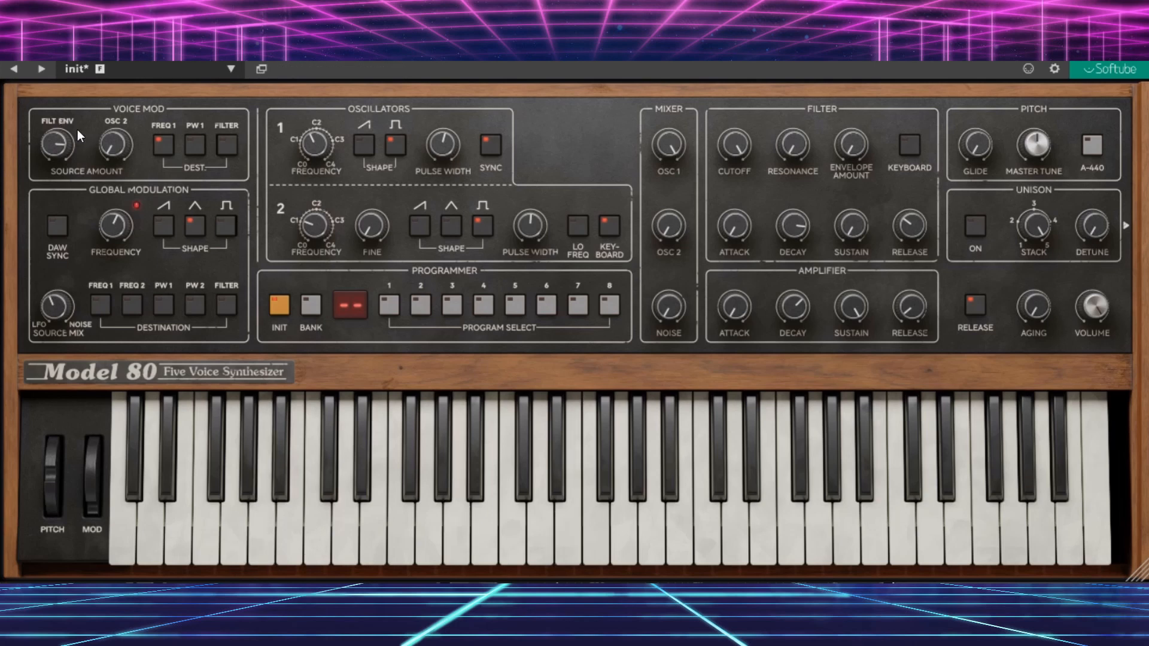
{"action": "mouse_move", "coordinate": [56, 143]}
{"action": "left_click_drag", "start_coordinate": [57, 143], "coordinate": [61, 113]}
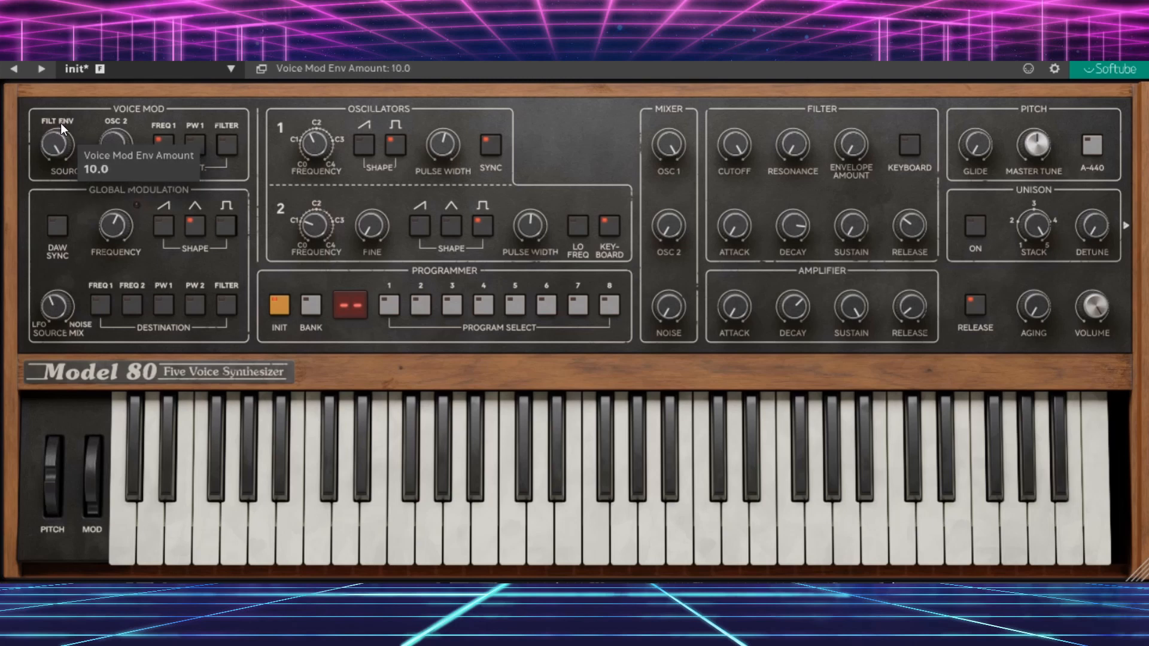
{"action": "left_click_drag", "start_coordinate": [54, 142], "coordinate": [54, 173]}
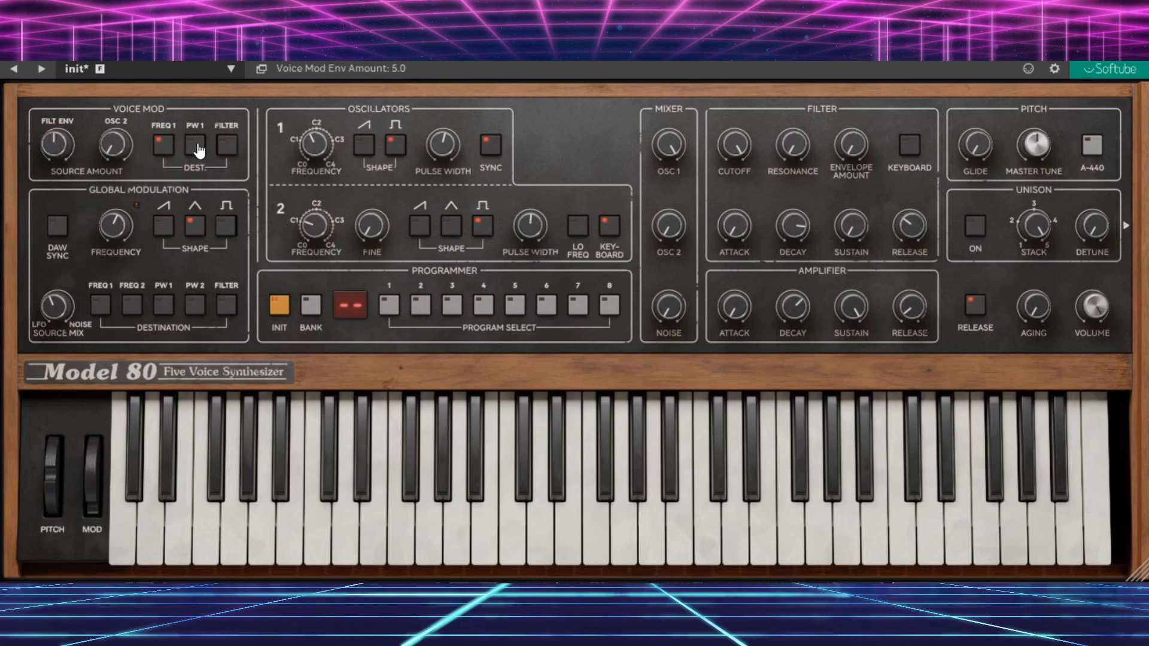
{"action": "left_click", "coordinate": [162, 149]}
{"action": "left_click_drag", "start_coordinate": [54, 144], "coordinate": [76, 302]}
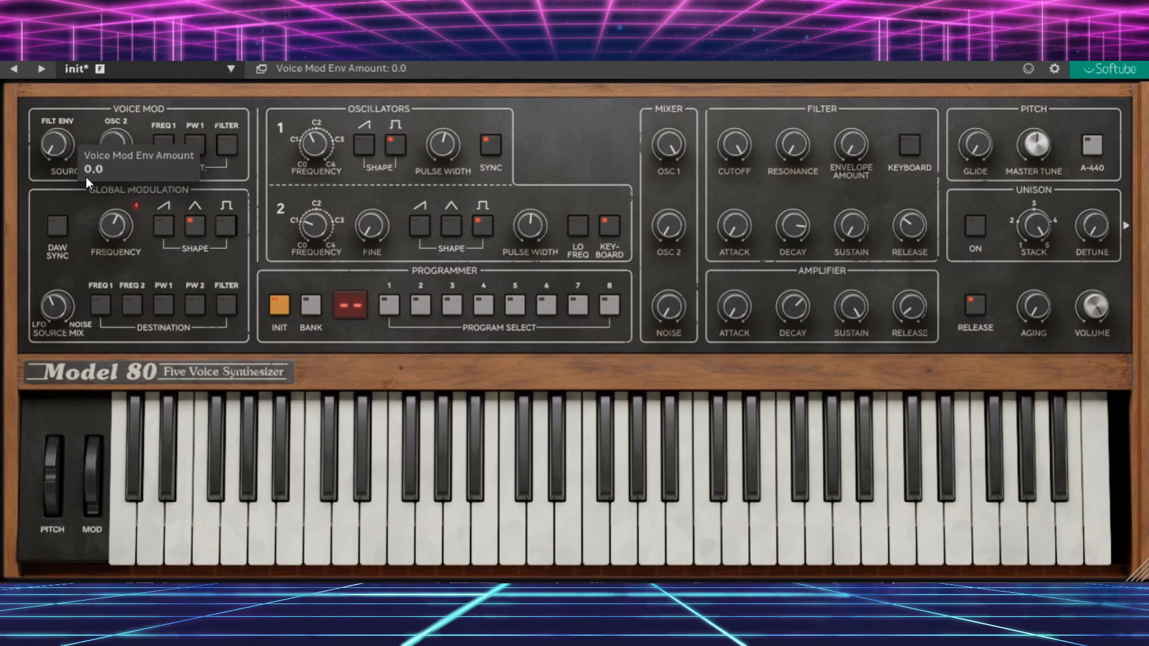
Step: Show the synth's extra settings, turn on Invert Voice Mod, and hide the extra settings again
{"action": "left_click", "coordinate": [1125, 225]}
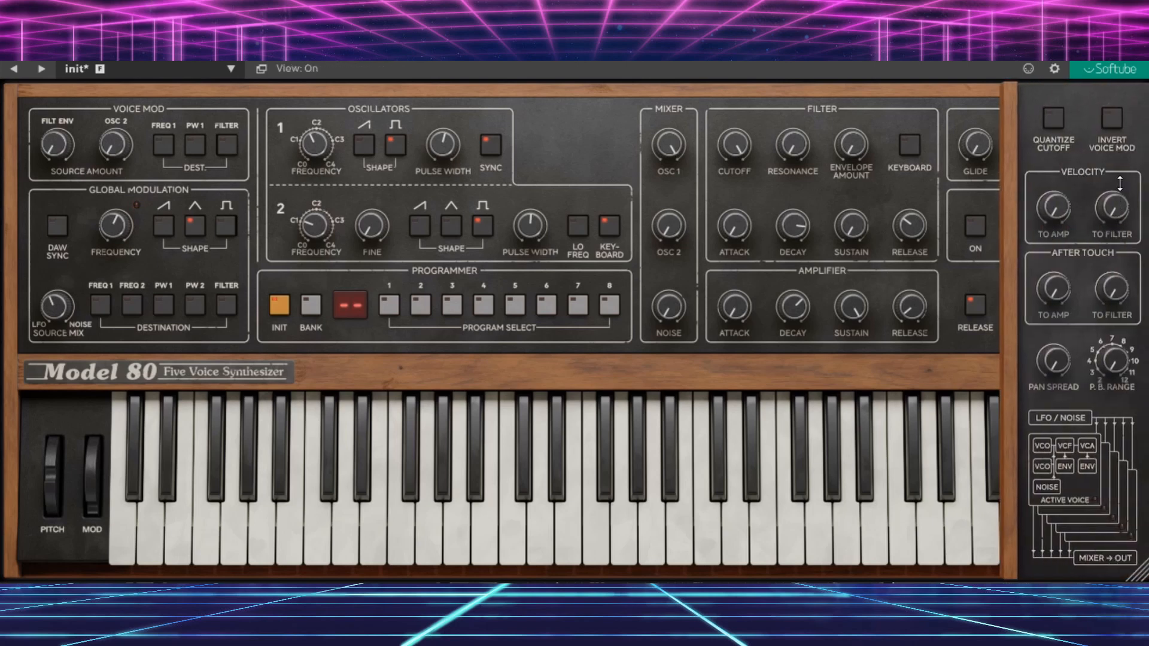
{"action": "left_click", "coordinate": [1115, 124]}
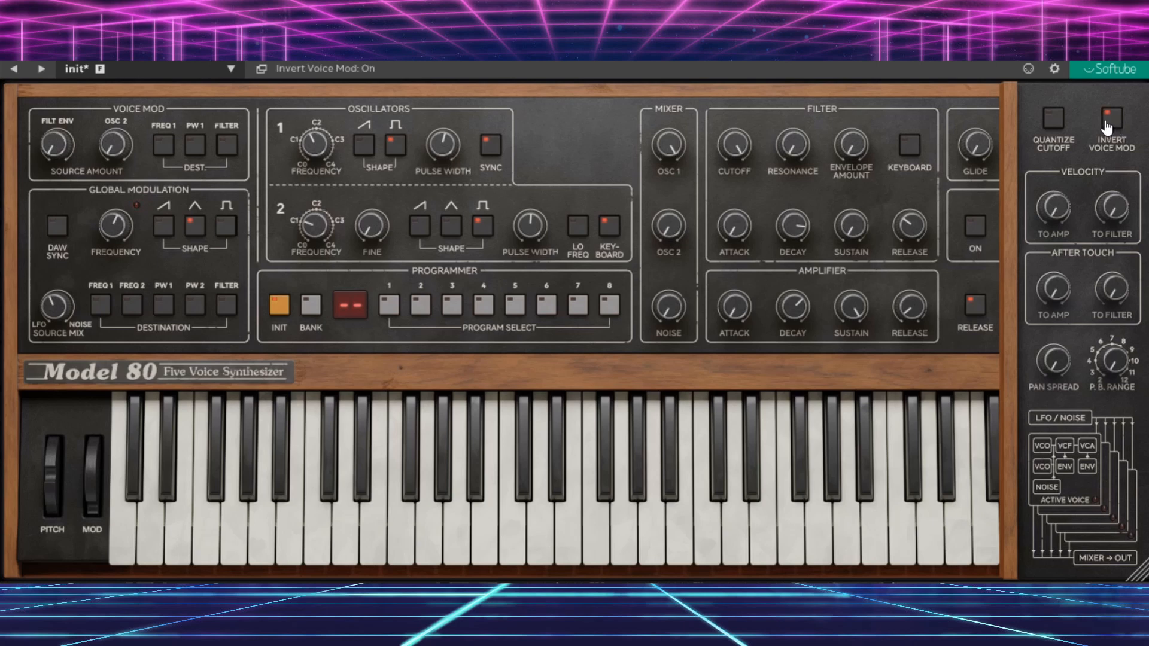
{"action": "left_click", "coordinate": [1010, 277]}
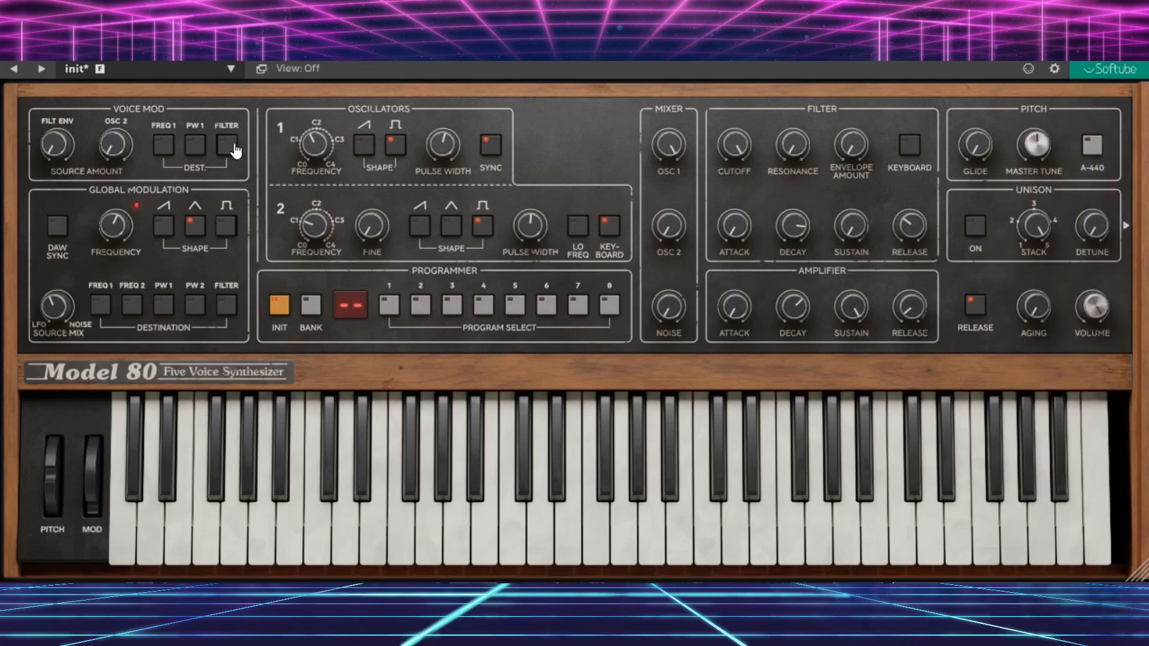
{"action": "left_click", "coordinate": [1130, 235]}
{"action": "left_click", "coordinate": [1011, 293]}
Step: Try a filter envelope amount of 3.7 with more resonance, varied cutoff and a shorter decay, and return the envelope amount to zero
{"action": "left_click_drag", "start_coordinate": [851, 145], "coordinate": [851, 101]}
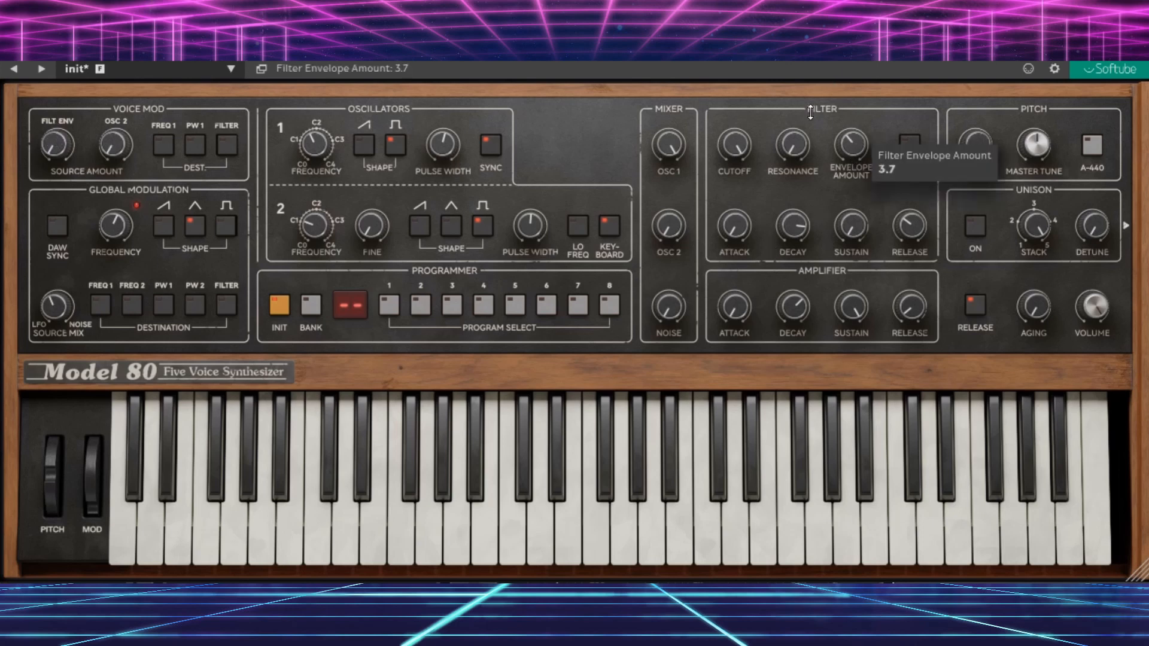
{"action": "mouse_move", "coordinate": [862, 129]}
{"action": "left_mouse_down"}
{"action": "mouse_move", "coordinate": [862, 142]}
{"action": "mouse_move", "coordinate": [843, 120]}
{"action": "left_mouse_up"}
{"action": "left_click_drag", "start_coordinate": [780, 149], "coordinate": [779, 99]}
{"action": "left_click_drag", "start_coordinate": [743, 141], "coordinate": [745, 191]}
{"action": "left_click_drag", "start_coordinate": [793, 227], "coordinate": [798, 269]}
{"action": "left_click_drag", "start_coordinate": [745, 172], "coordinate": [831, 106]}
{"action": "left_click_drag", "start_coordinate": [851, 158], "coordinate": [741, 346]}
Step: Route the filter envelope to Filter and Freq 1 with a voice mod amount of 3.9 and a filter attack of 0.0
{"action": "left_click", "coordinate": [1126, 223]}
{"action": "left_click", "coordinate": [1016, 274]}
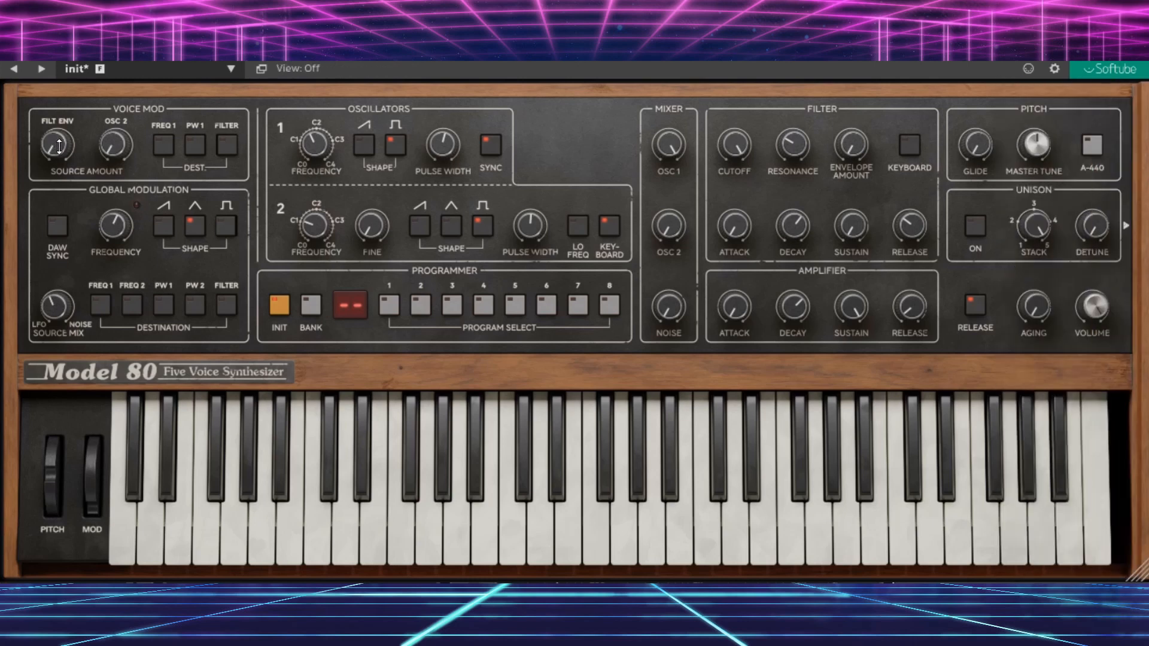
{"action": "left_click", "coordinate": [227, 147]}
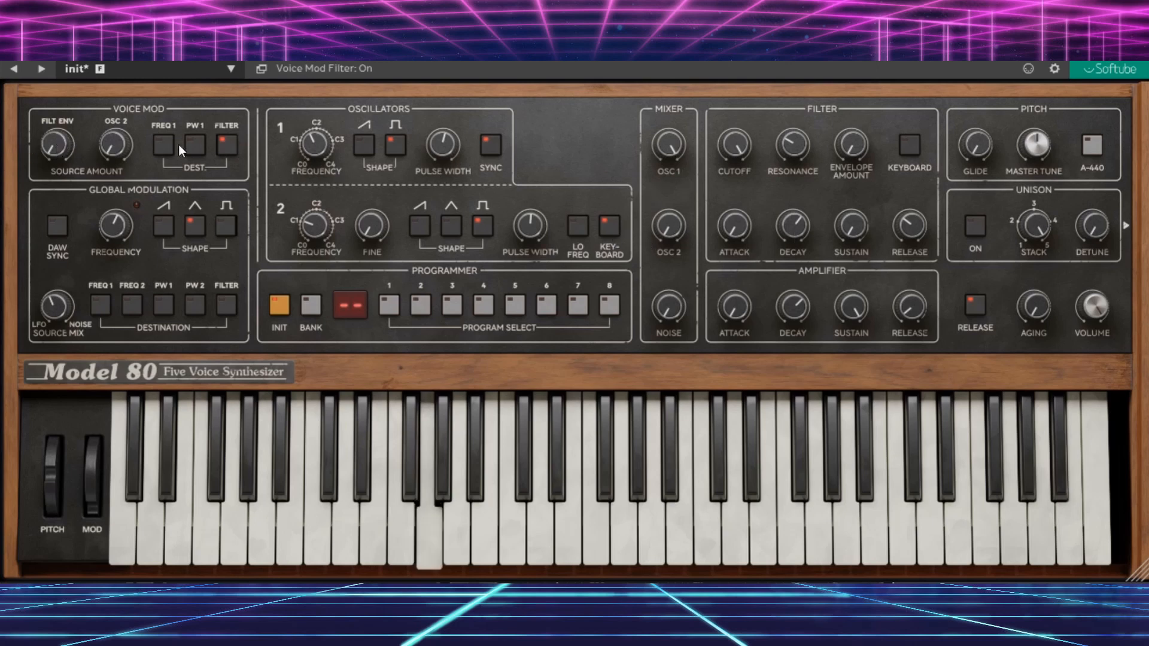
{"action": "left_click_drag", "start_coordinate": [62, 151], "coordinate": [75, 74]}
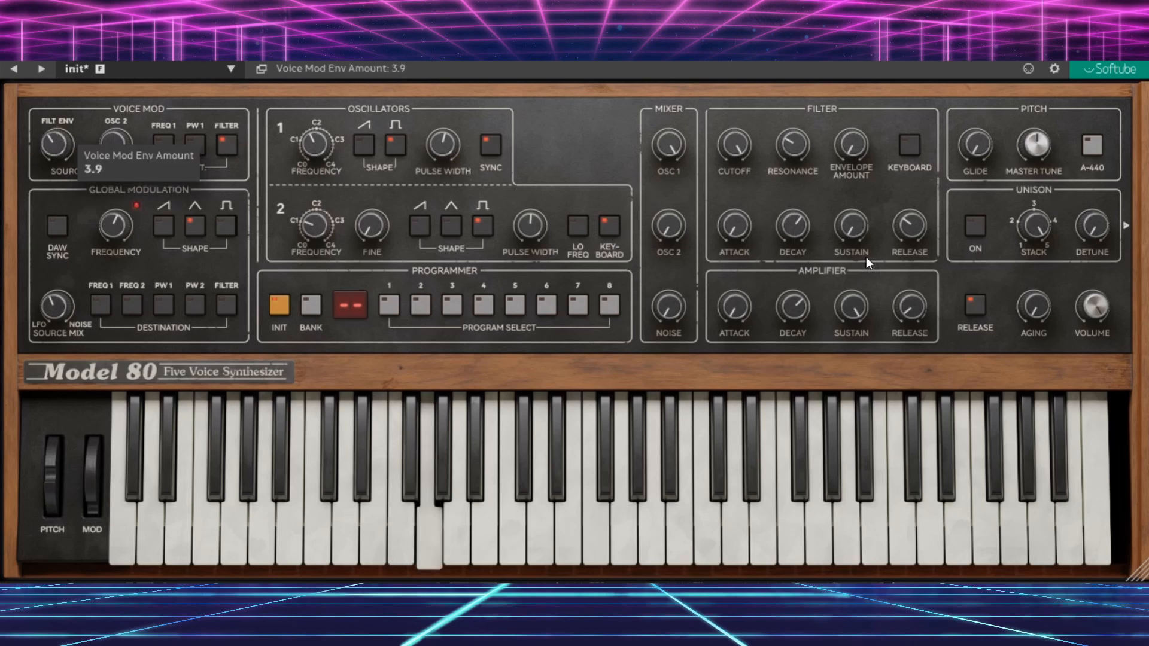
{"action": "left_click_drag", "start_coordinate": [748, 228], "coordinate": [828, 374]}
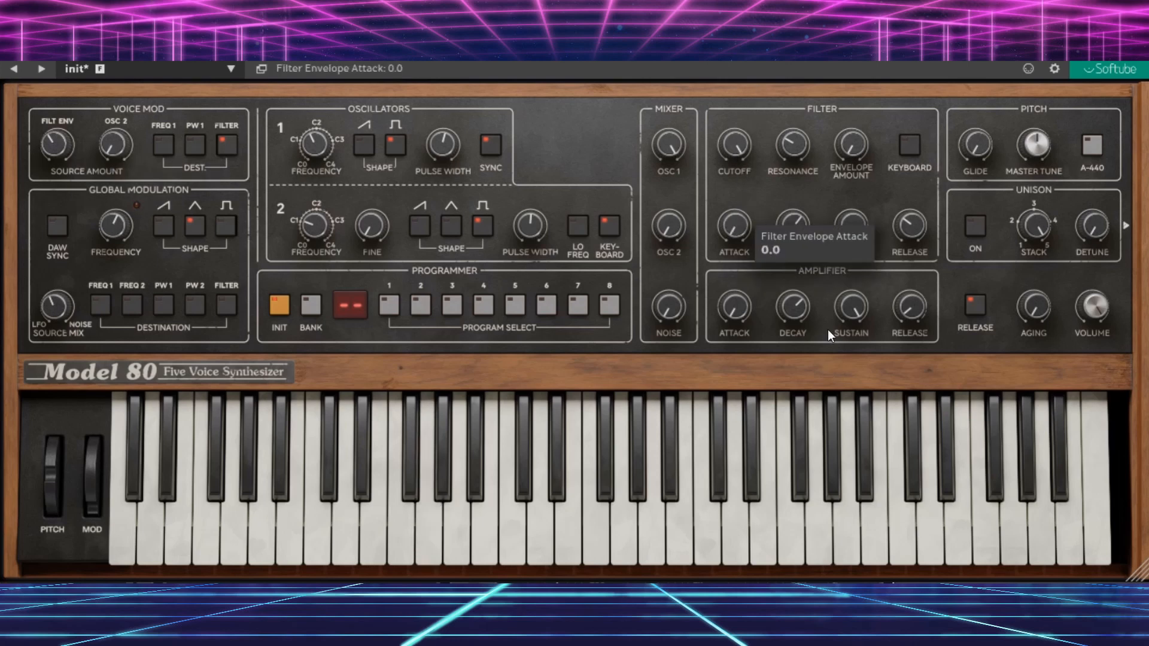
{"action": "left_click", "coordinate": [165, 150]}
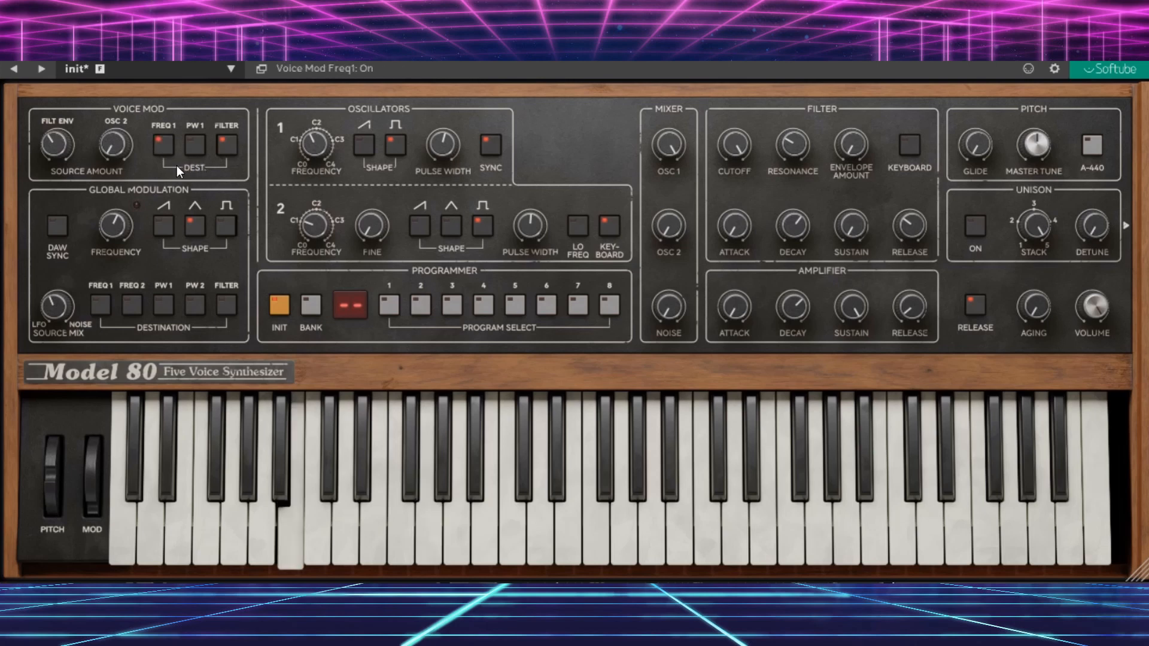
Step: Remove the Filter destination from voice modulation and raise oscillator 1's frequency
{"action": "left_click_drag", "start_coordinate": [57, 145], "coordinate": [56, 226]}
{"action": "left_click", "coordinate": [228, 150]}
{"action": "left_click_drag", "start_coordinate": [311, 156], "coordinate": [331, 77]}
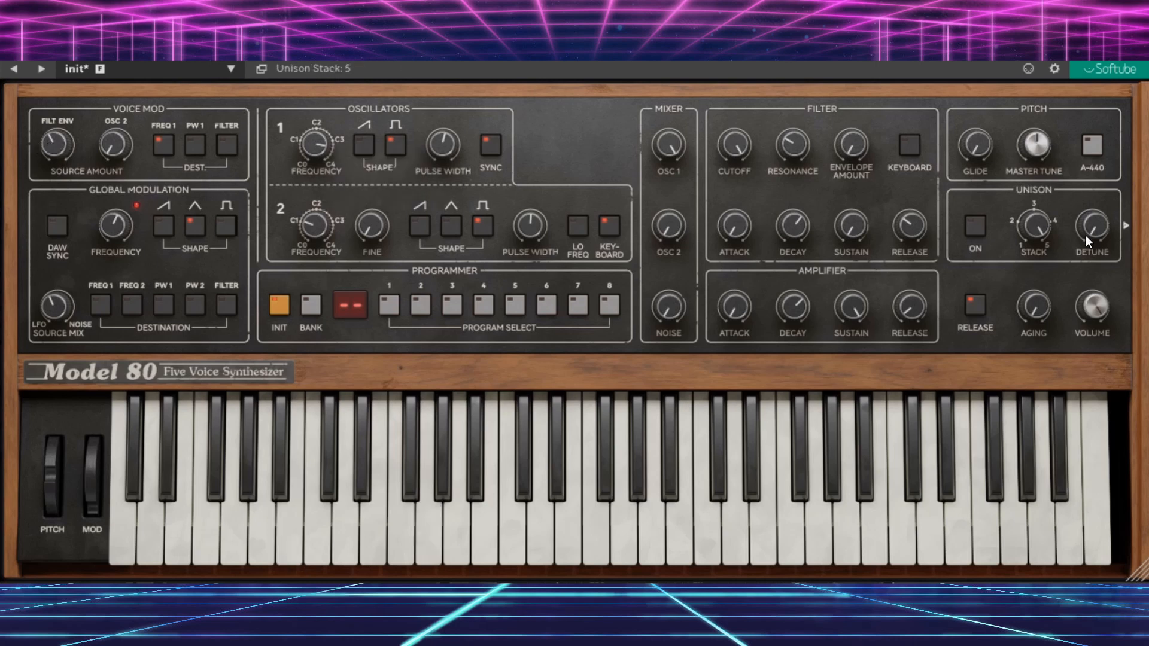
Step: Turn off Invert Voice Mod in the extra settings and hide the extra settings
{"action": "left_click", "coordinate": [1125, 225]}
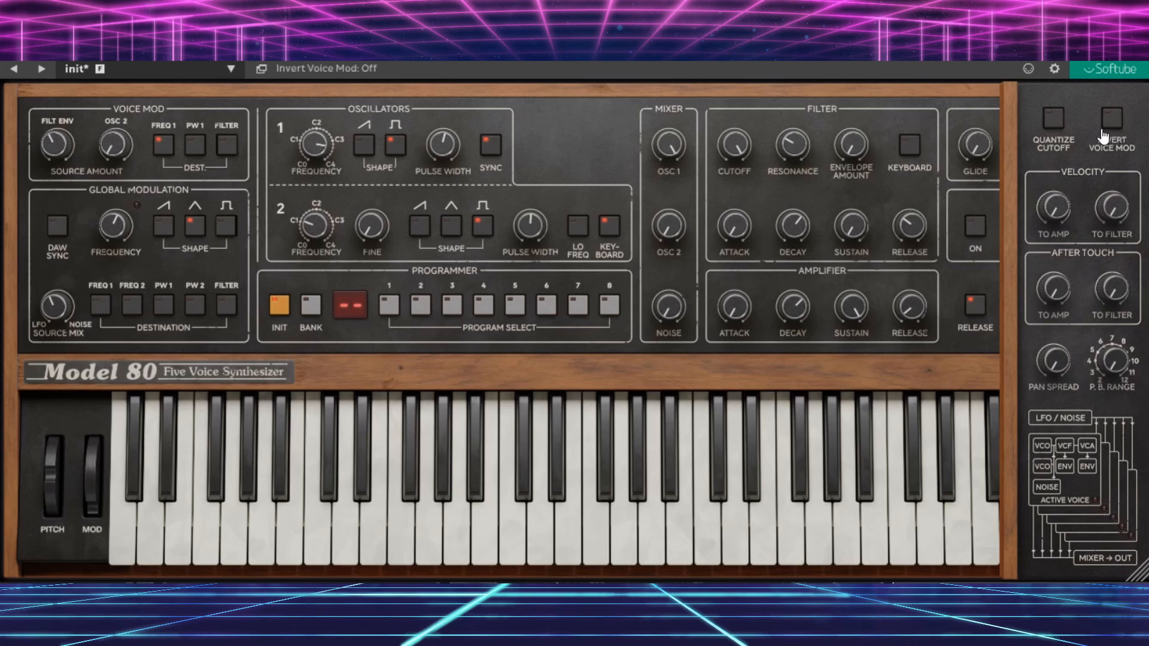
{"action": "left_click", "coordinate": [1017, 253]}
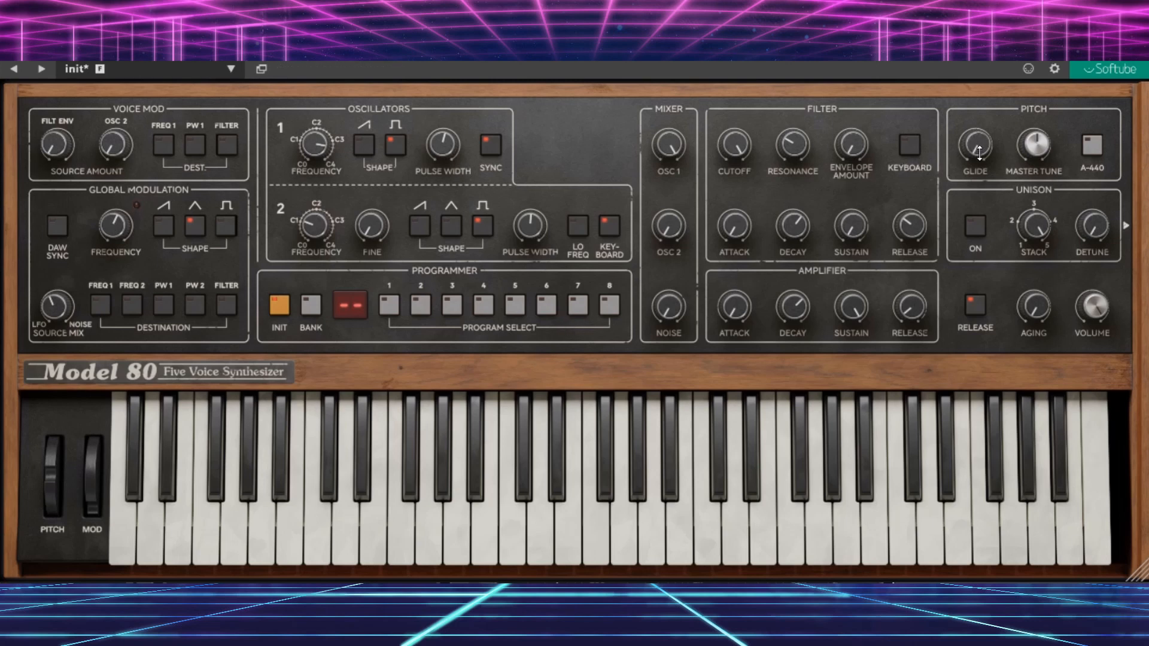
Step: Show the extra settings with the active voice display, try glide amounts of 5.2 and 6.5, and hide the settings
{"action": "left_click", "coordinate": [1123, 240]}
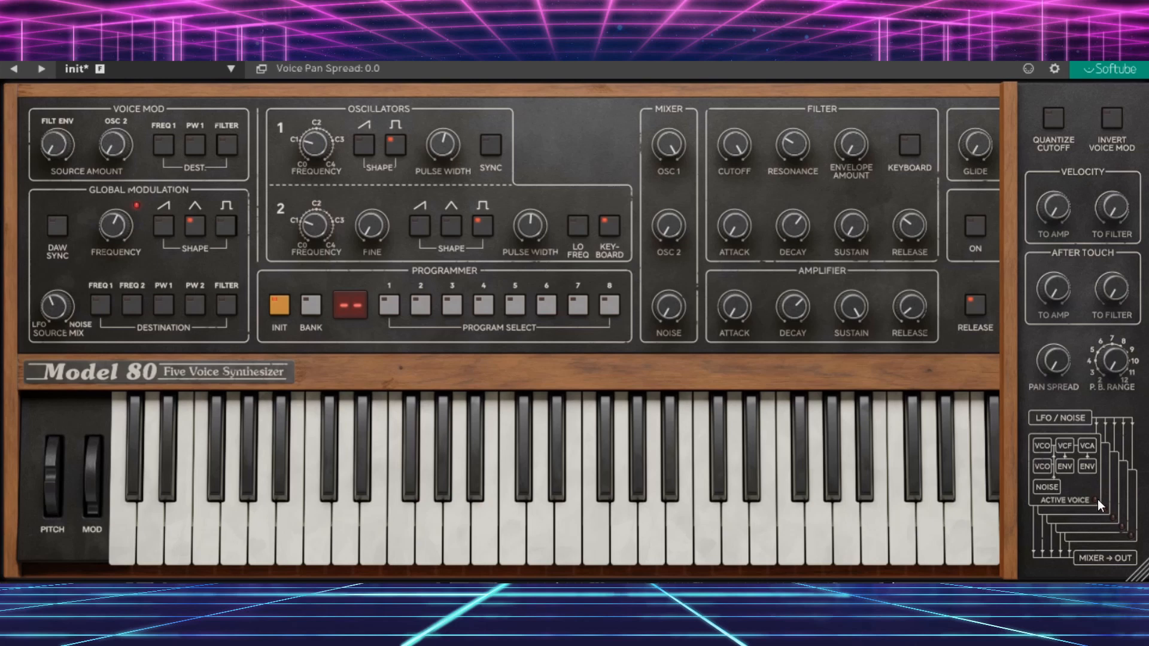
{"action": "left_click_drag", "start_coordinate": [989, 171], "coordinate": [973, 55]}
{"action": "mouse_move", "coordinate": [976, 144]}
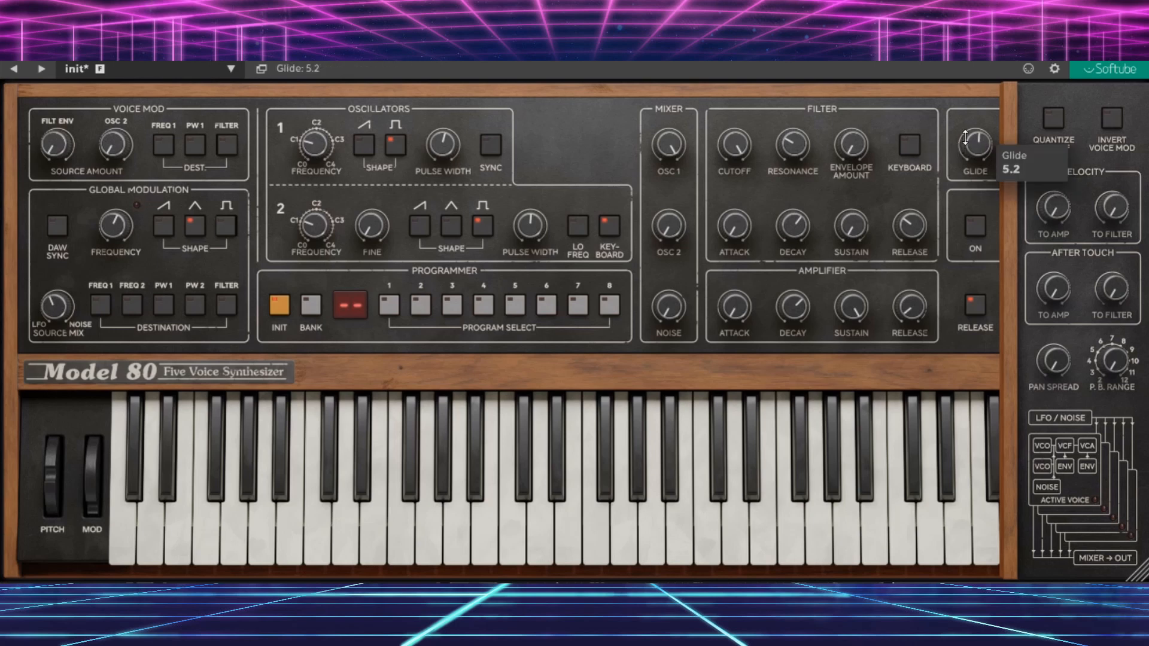
{"action": "left_click_drag", "start_coordinate": [977, 149], "coordinate": [976, 126]}
{"action": "left_click", "coordinate": [1012, 388]}
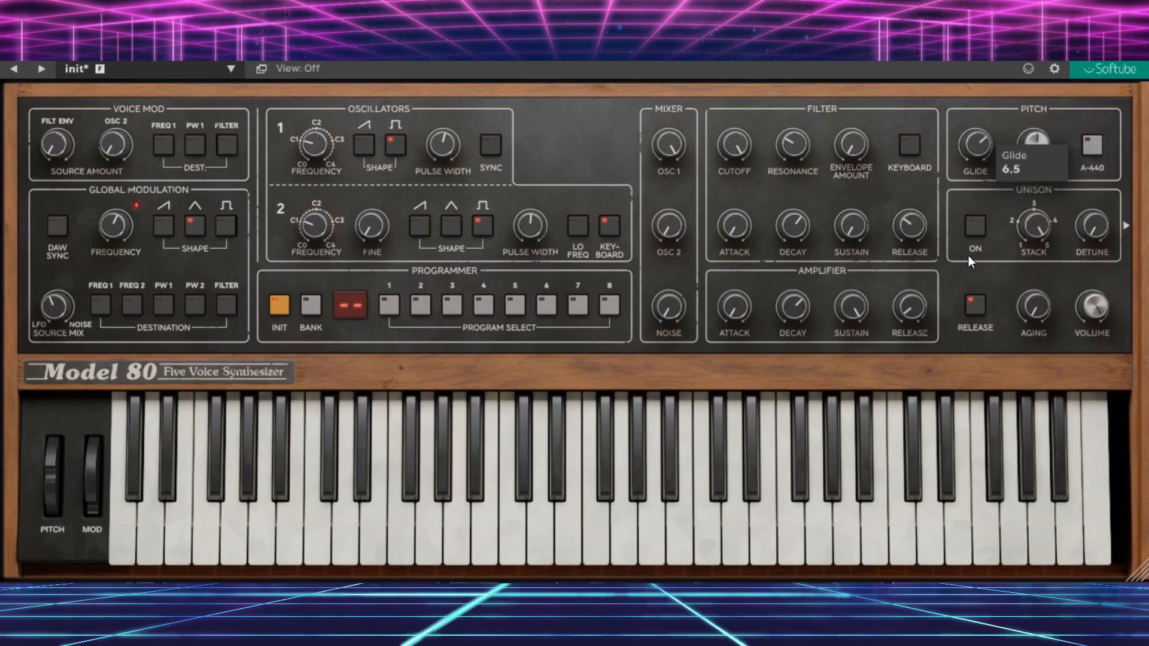
Step: Try glide amounts of 5.7 and 7.9 and return the glide to its minimum
{"action": "left_click_drag", "start_coordinate": [970, 148], "coordinate": [970, 163]}
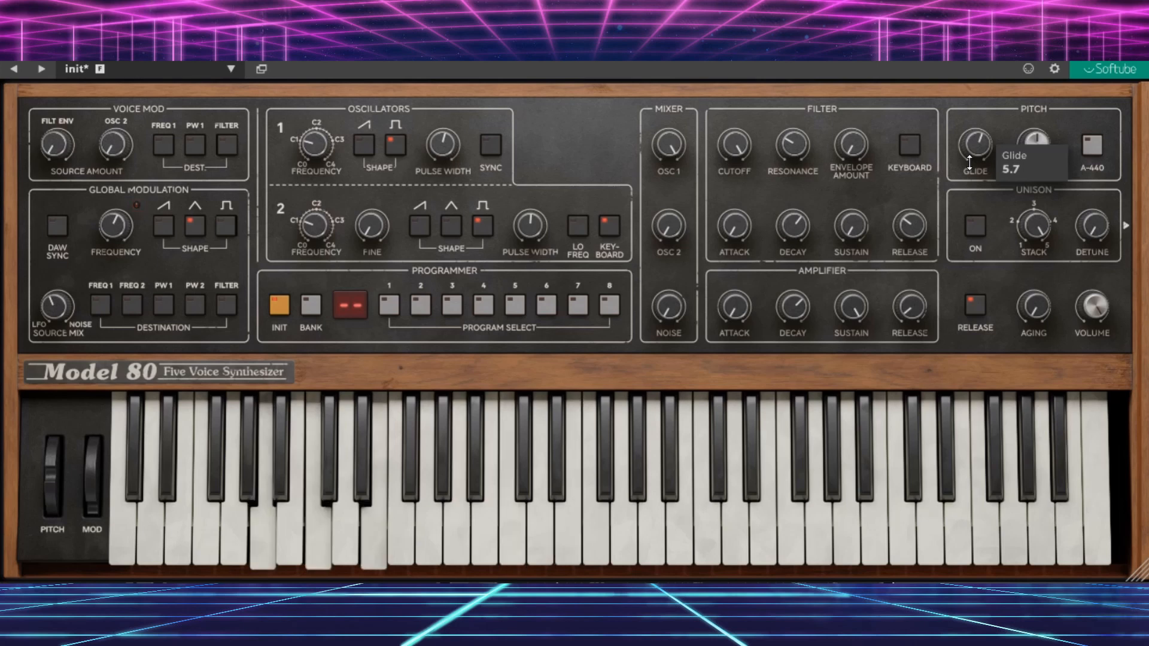
{"action": "left_click_drag", "start_coordinate": [965, 150], "coordinate": [960, 114]}
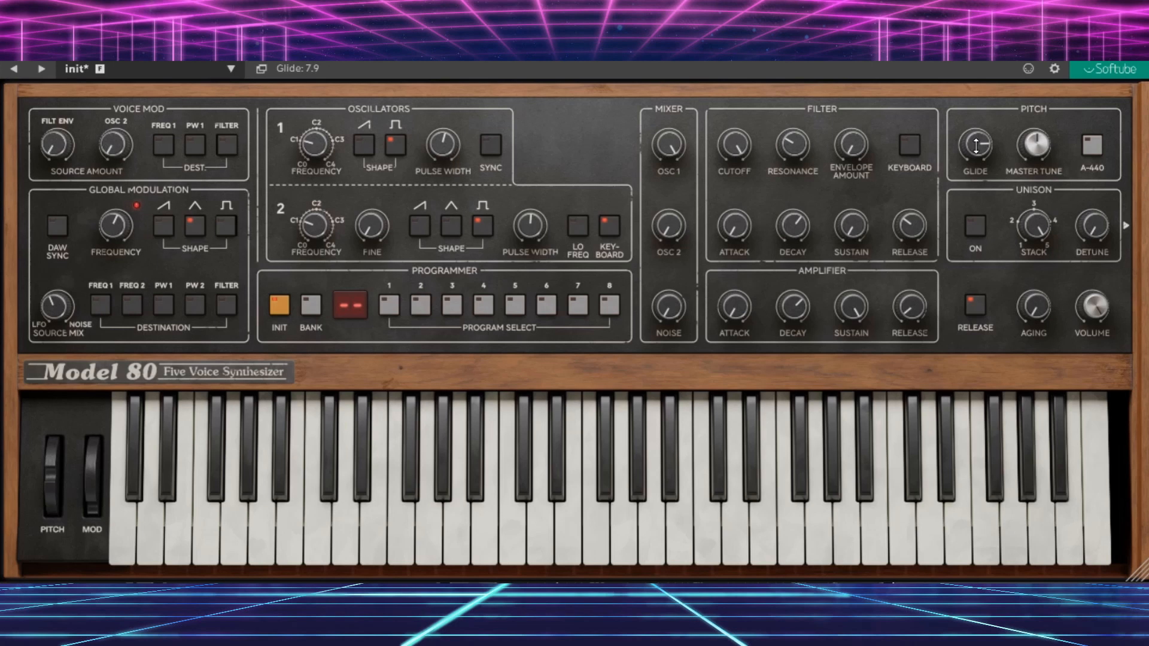
{"action": "left_click_drag", "start_coordinate": [976, 145], "coordinate": [960, 284]}
Step: Turn on Unison, raise the glide to about midway, and check the active voice display in the extra settings
{"action": "left_click", "coordinate": [975, 235]}
{"action": "left_click_drag", "start_coordinate": [981, 170], "coordinate": [971, 65]}
{"action": "left_click", "coordinate": [1122, 225]}
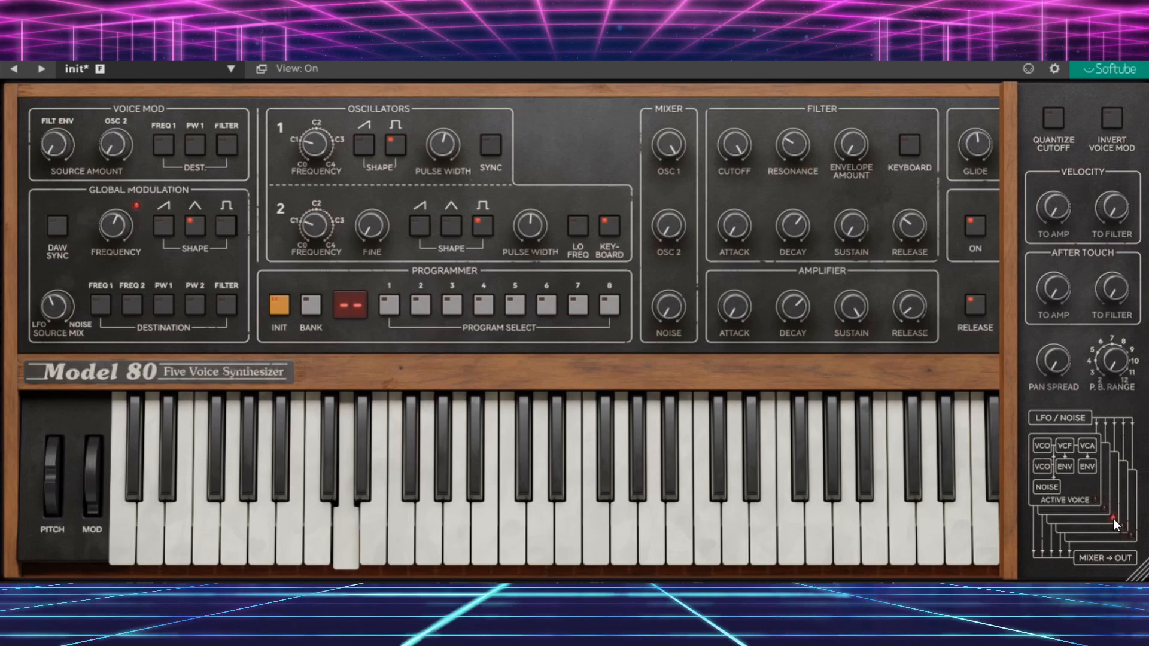
{"action": "left_click", "coordinate": [1016, 363]}
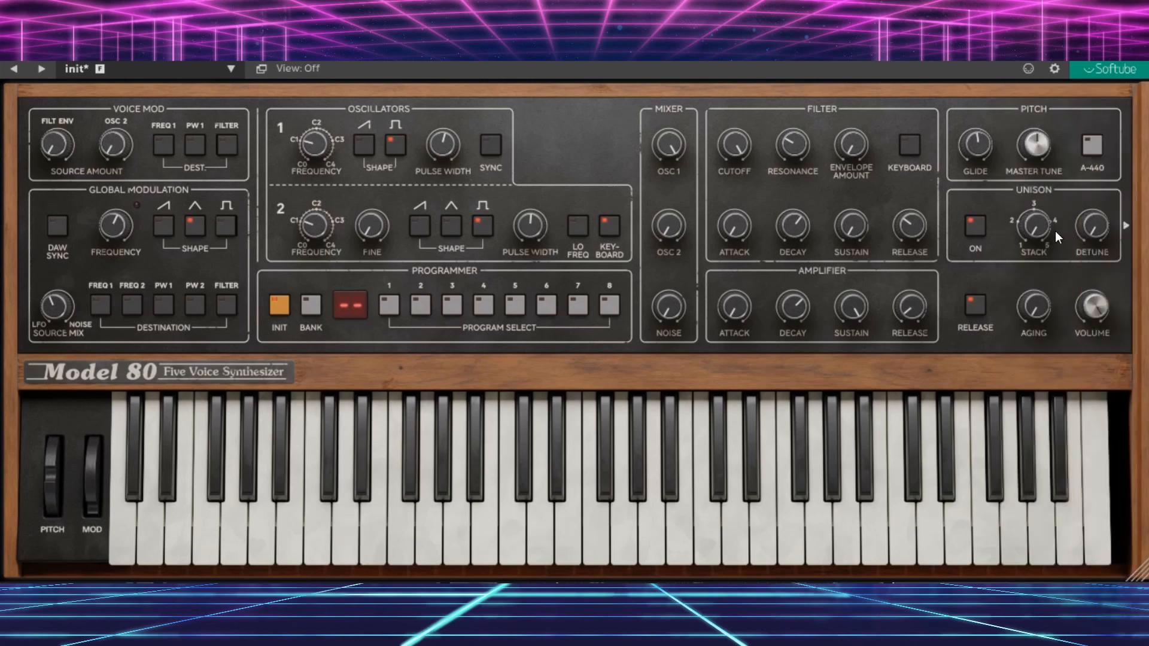
Step: Try reduced unison stack sizes, including 3, and check the active voice display after each change
{"action": "left_click_drag", "start_coordinate": [1033, 233], "coordinate": [1044, 256]}
{"action": "left_click", "coordinate": [1126, 225]}
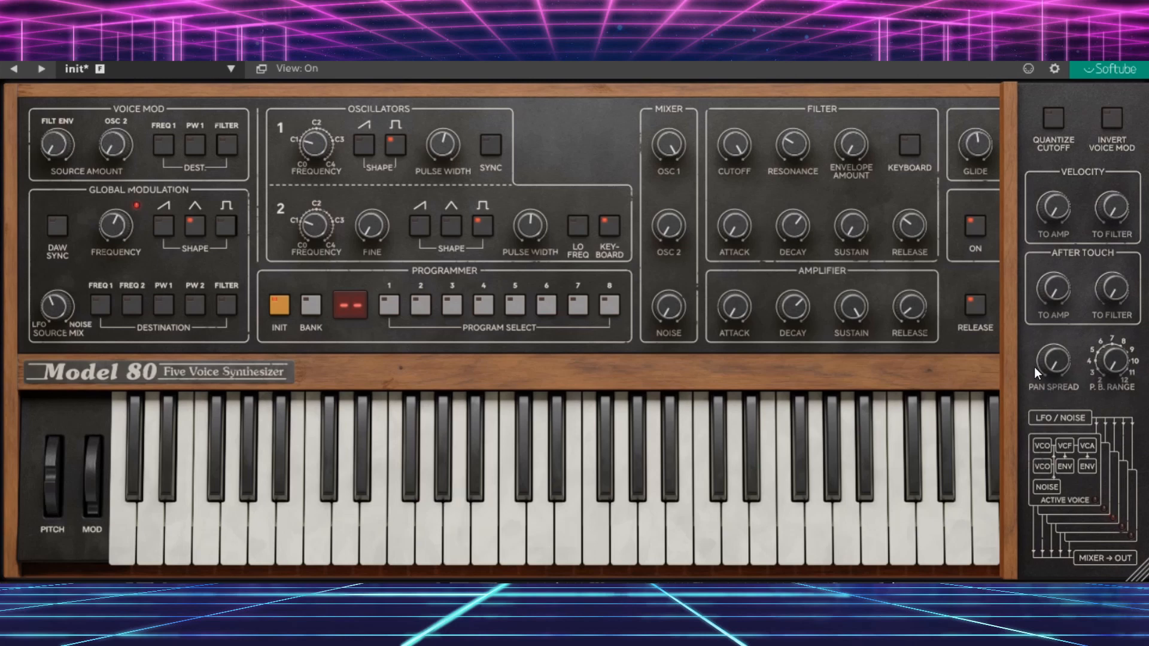
{"action": "left_click", "coordinate": [1019, 337]}
{"action": "left_click_drag", "start_coordinate": [1034, 225], "coordinate": [1035, 136]}
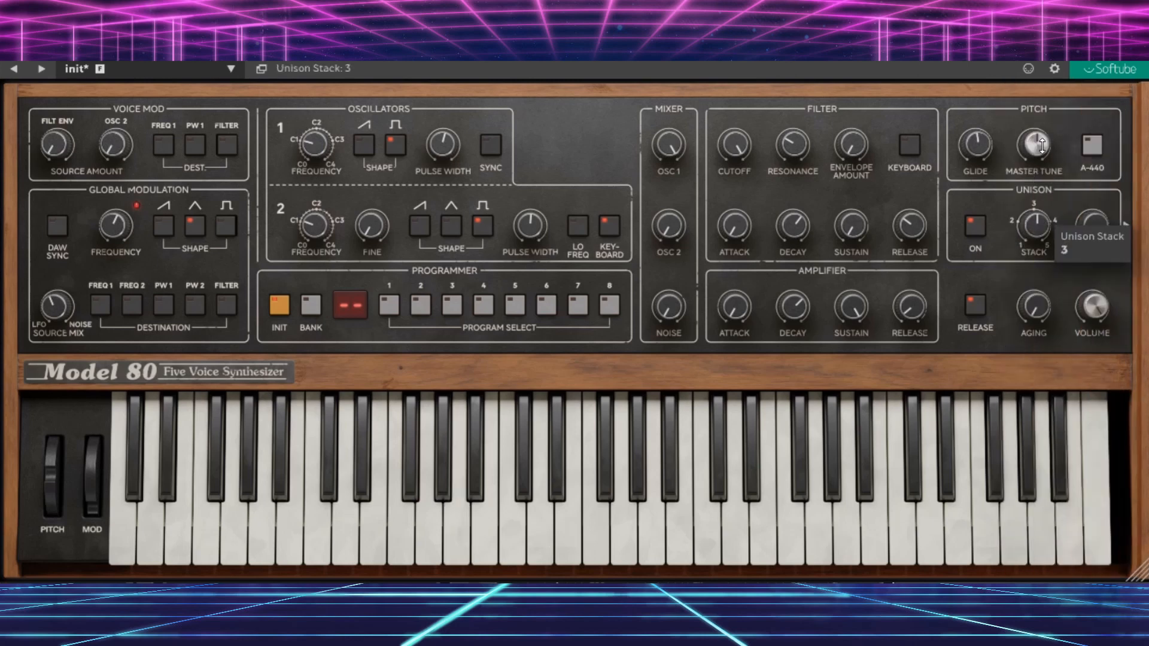
{"action": "left_click", "coordinate": [1125, 226]}
{"action": "left_click", "coordinate": [1013, 311]}
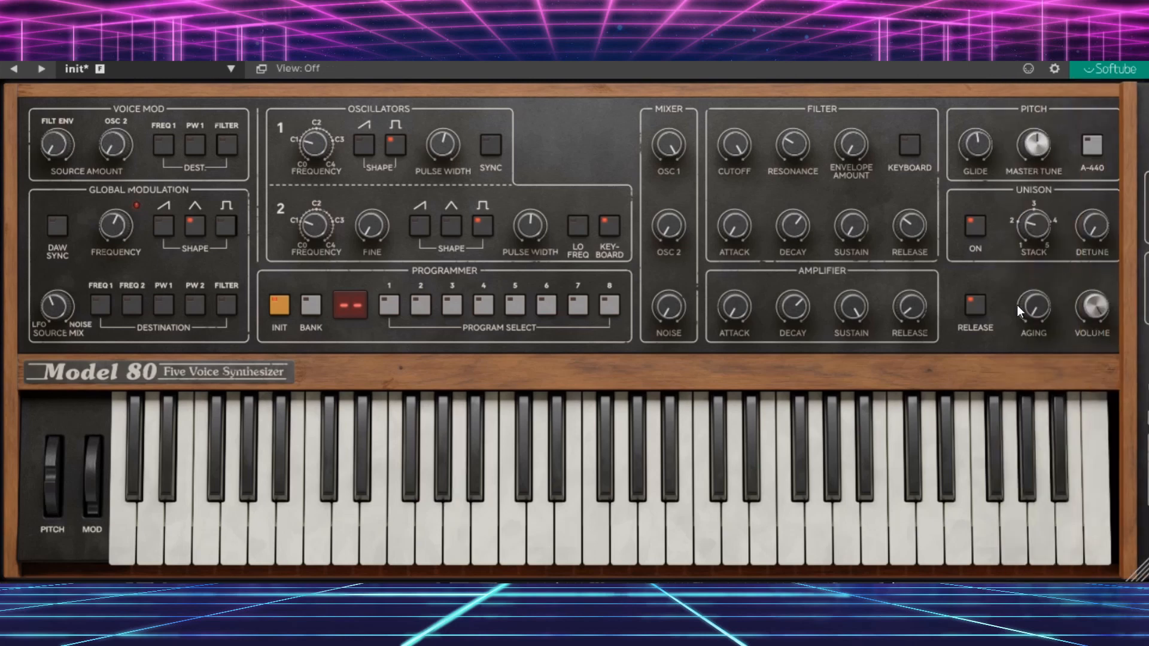
Step: Try unison stack sizes of 4 and 5, checking the active voice display after each change
{"action": "left_click_drag", "start_coordinate": [1034, 224], "coordinate": [1080, 148]}
{"action": "left_click_drag", "start_coordinate": [1051, 210], "coordinate": [1039, 261]}
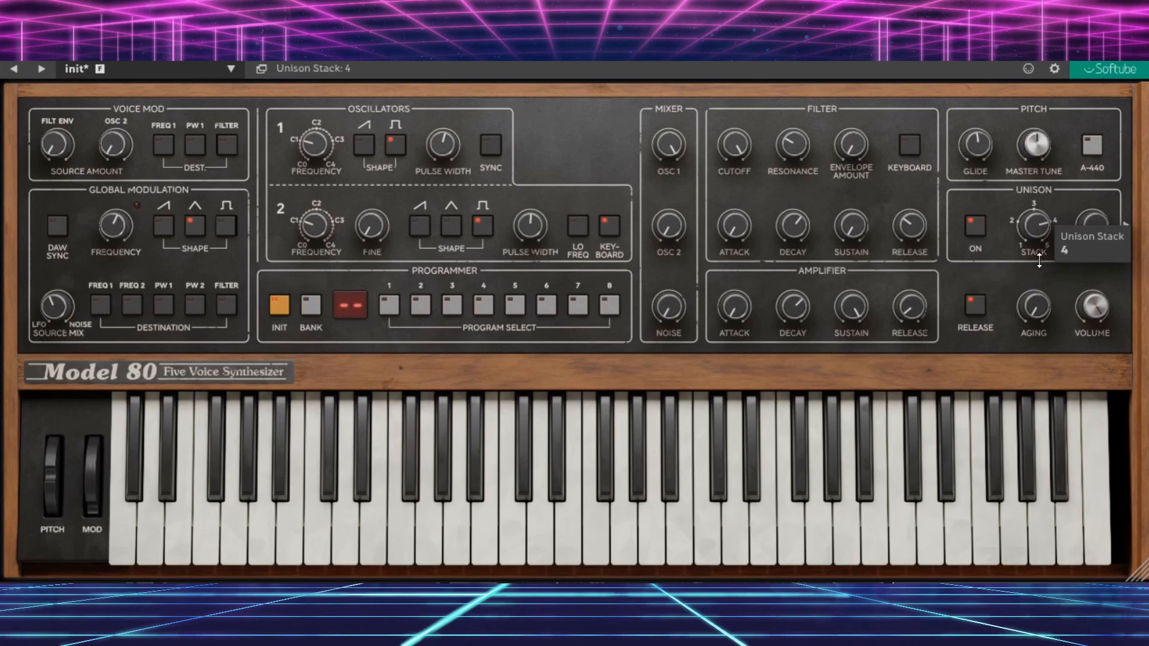
{"action": "left_click", "coordinate": [1126, 226]}
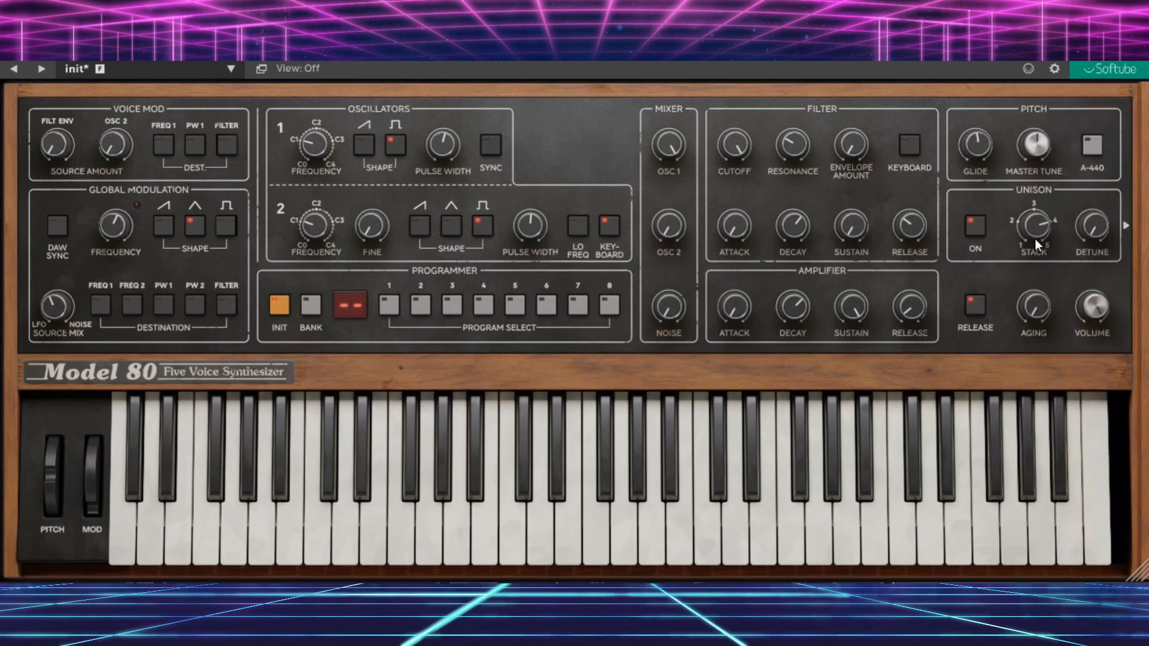
{"action": "left_click_drag", "start_coordinate": [1038, 242], "coordinate": [1049, 187]}
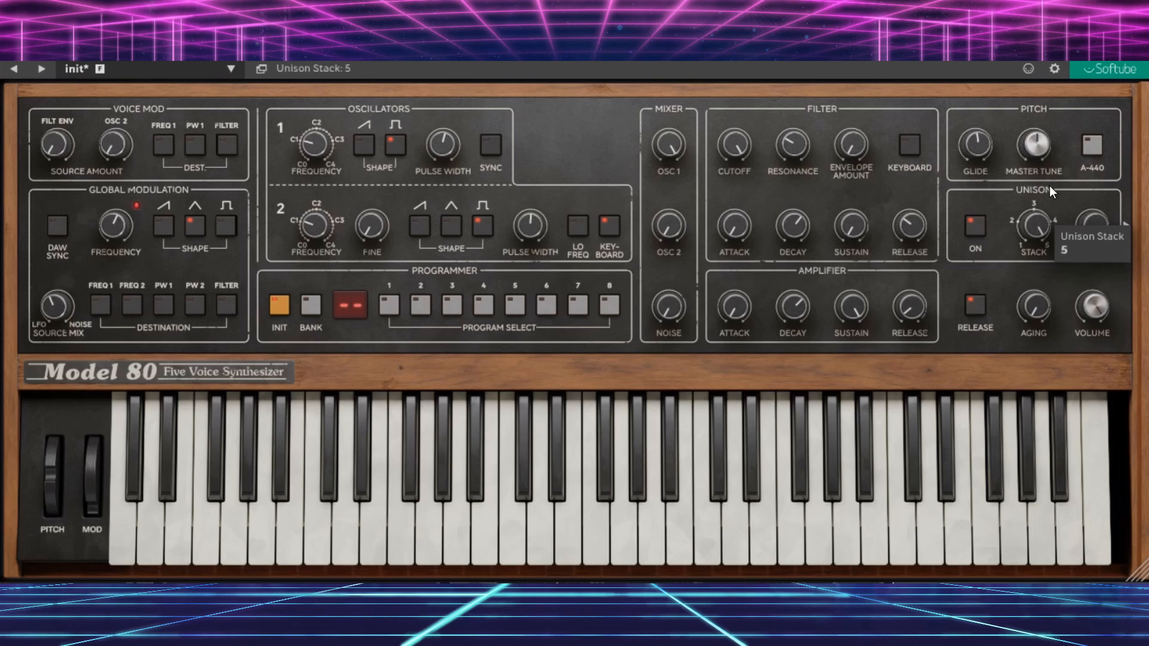
{"action": "left_click", "coordinate": [1132, 223]}
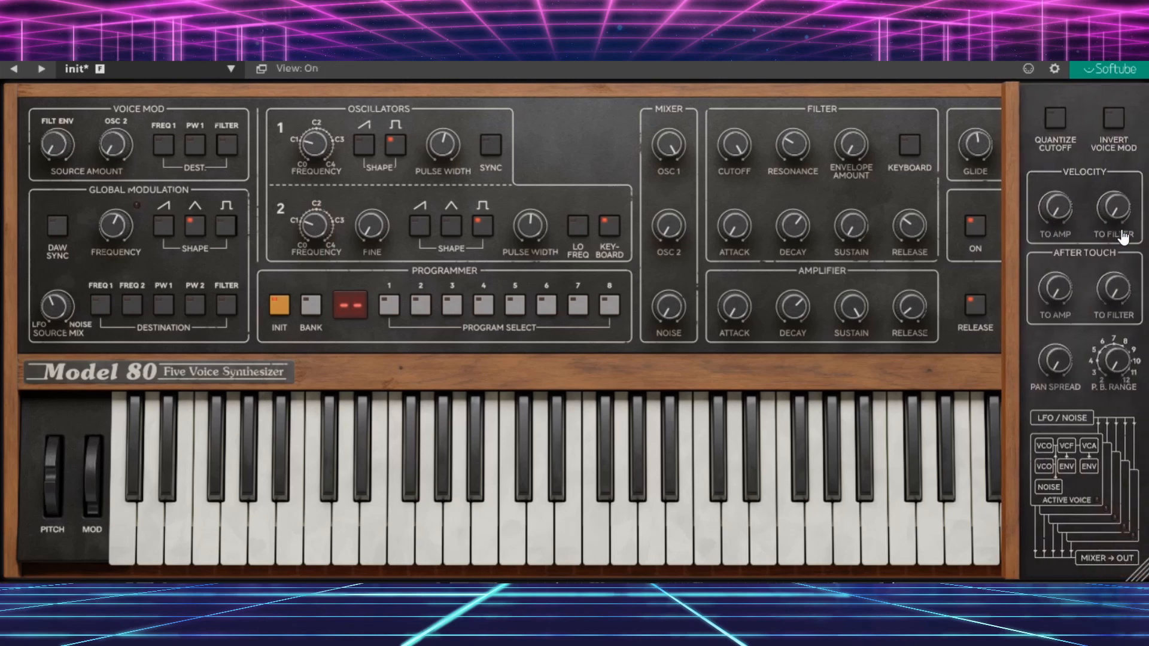
{"action": "left_click", "coordinate": [1018, 335]}
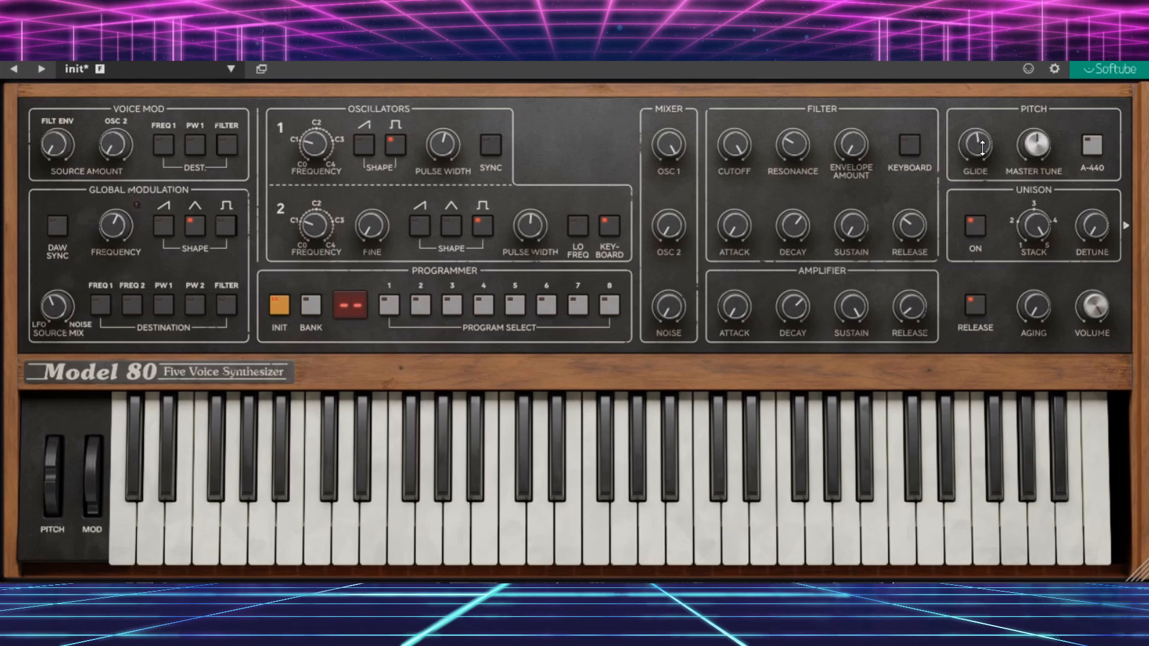
Step: Toggle Unison while varying stack and detune, return detune to 0.0, and leave Unison off with a stack of 1
{"action": "left_click", "coordinate": [978, 238]}
{"action": "left_click", "coordinate": [982, 231]}
{"action": "left_click_drag", "start_coordinate": [1022, 228], "coordinate": [1096, 549]}
{"action": "mouse_move", "coordinate": [1037, 233]}
{"action": "left_mouse_down"}
{"action": "mouse_move", "coordinate": [1039, 144]}
{"action": "mouse_move", "coordinate": [1039, 233]}
{"action": "left_mouse_up"}
{"action": "left_click_drag", "start_coordinate": [1096, 231], "coordinate": [1101, 335]}
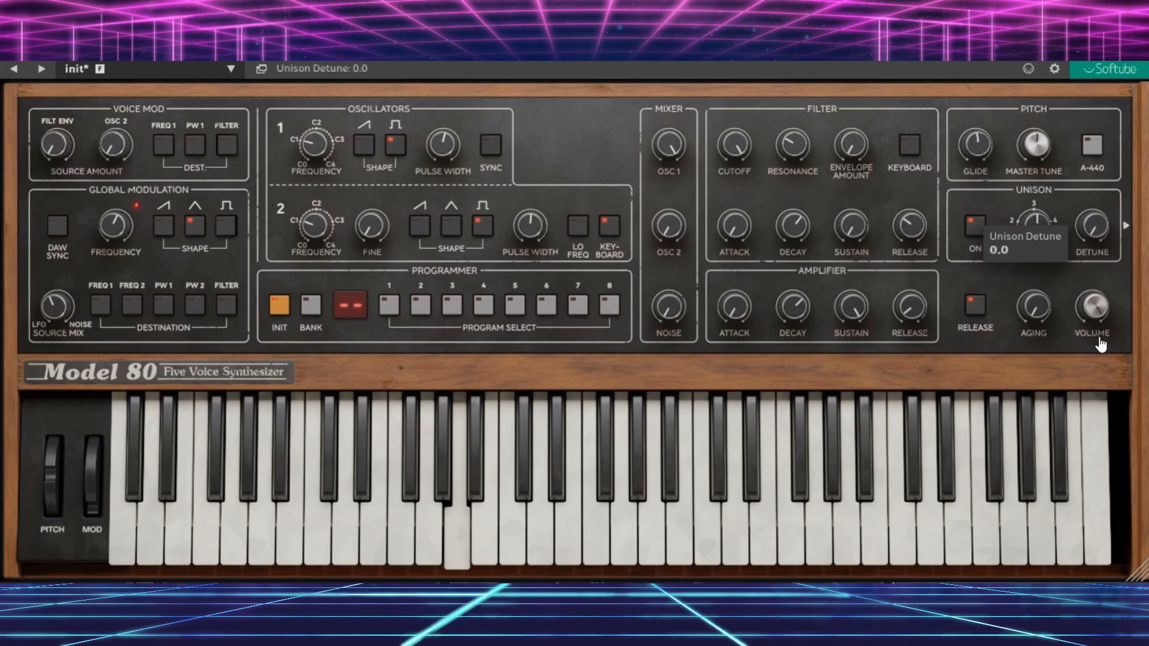
{"action": "left_click", "coordinate": [981, 235]}
{"action": "left_click_drag", "start_coordinate": [1033, 225], "coordinate": [1022, 335]}
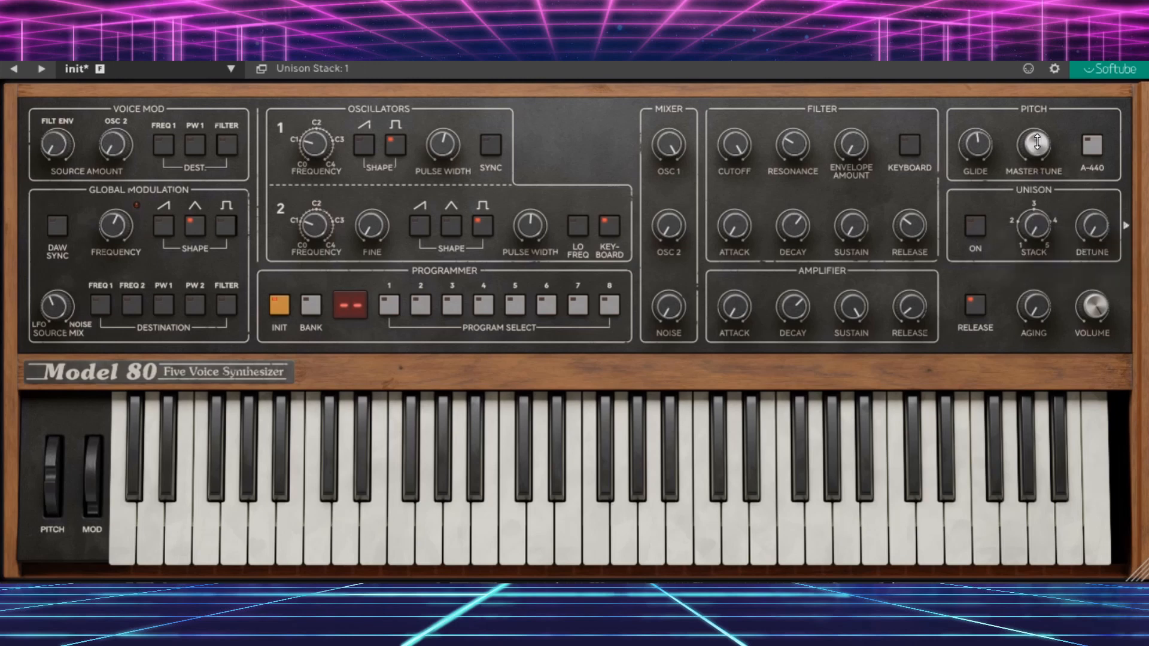
Step: Try the master tune control, leaving it at 0.0, and switch the A-440 reference tone on and off
{"action": "mouse_move", "coordinate": [1039, 149]}
{"action": "left_mouse_down"}
{"action": "mouse_move", "coordinate": [1033, 269]}
{"action": "mouse_move", "coordinate": [1027, 90]}
{"action": "mouse_move", "coordinate": [1040, 164]}
{"action": "left_mouse_up"}
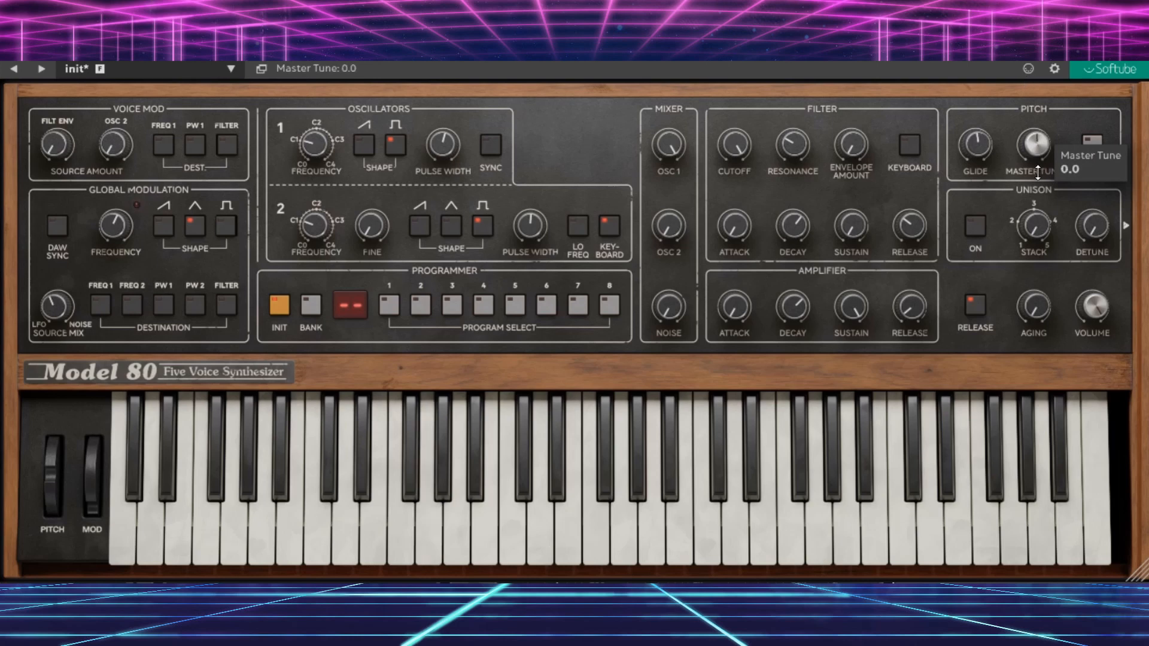
{"action": "left_click", "coordinate": [1091, 143]}
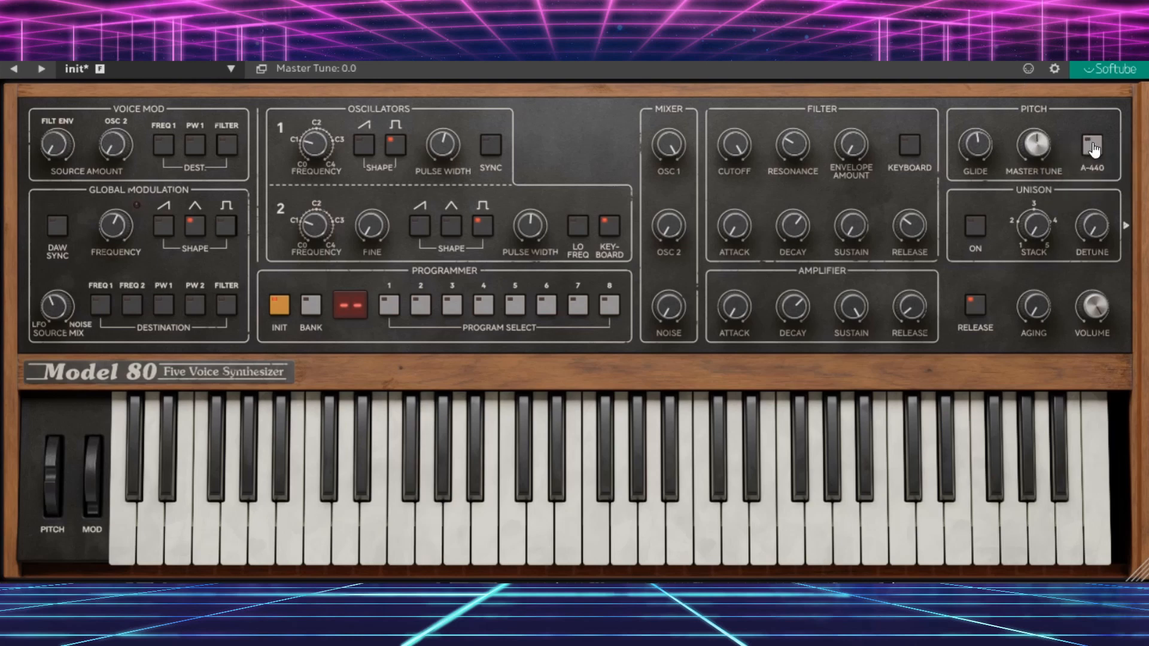
{"action": "left_click", "coordinate": [1092, 147]}
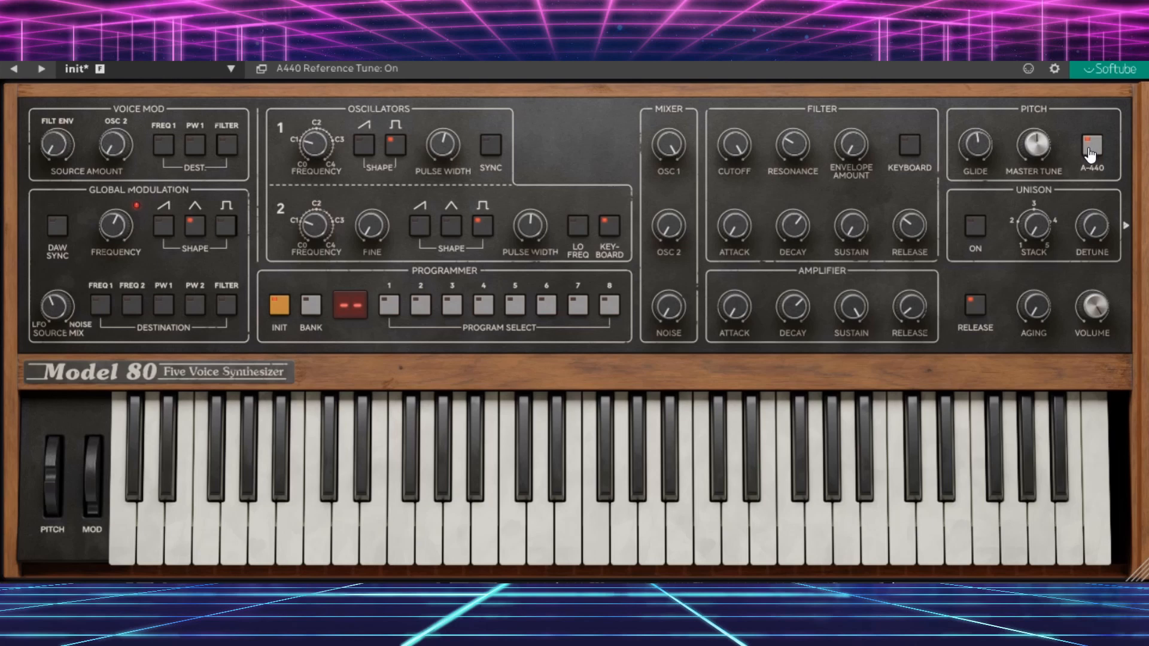
{"action": "left_click", "coordinate": [1090, 155]}
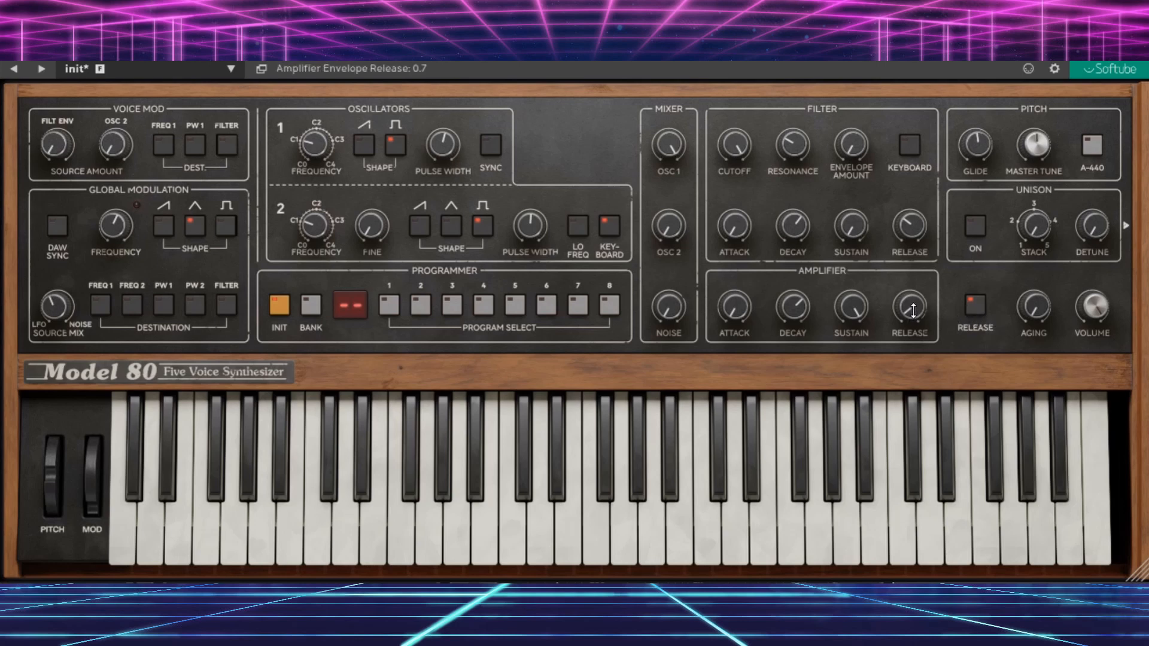
Step: Compare the Release switch on and off with an amplifier release of 7.8, and restore the short release with the switch on
{"action": "left_click_drag", "start_coordinate": [910, 316], "coordinate": [942, 185]}
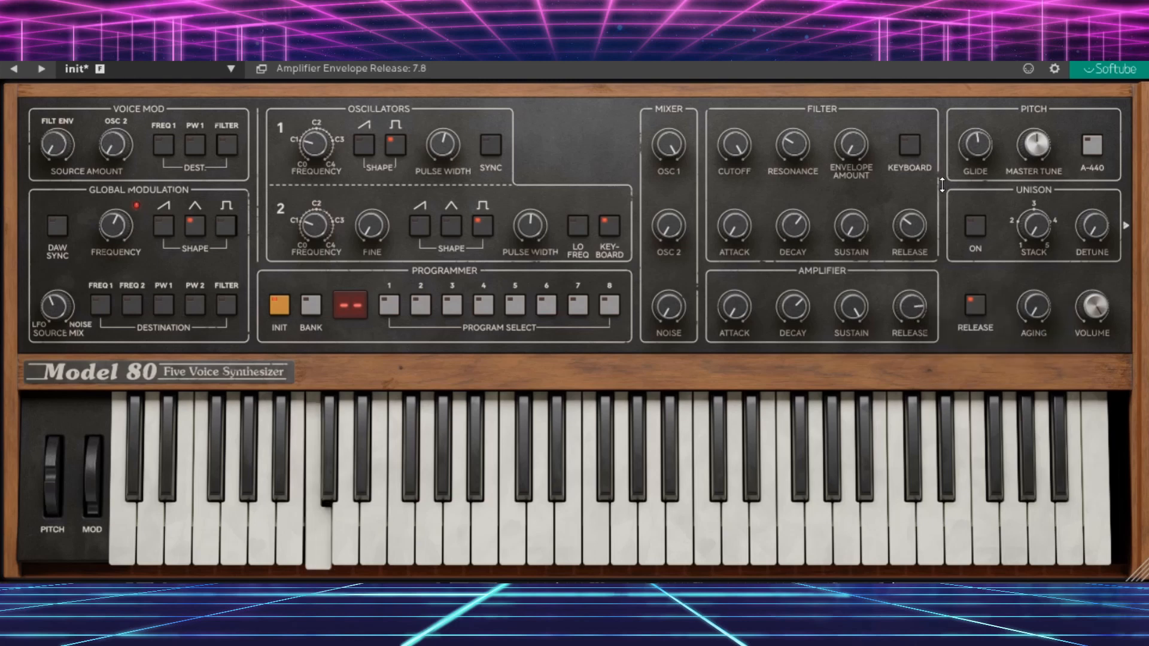
{"action": "left_click", "coordinate": [972, 306]}
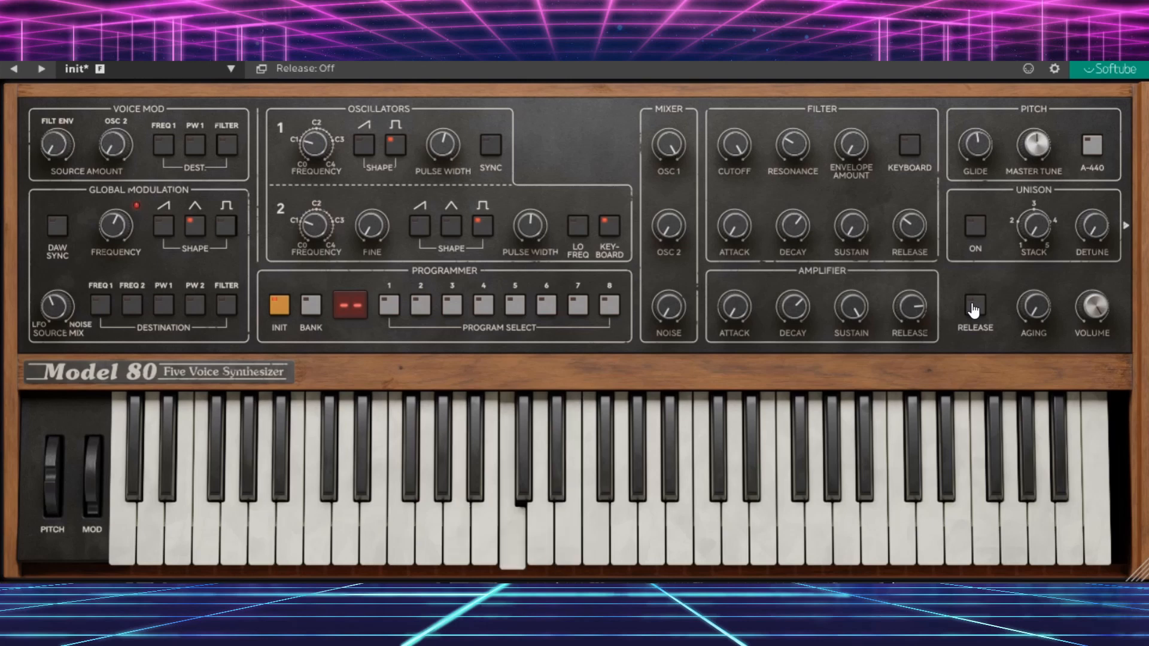
{"action": "left_click", "coordinate": [973, 307]}
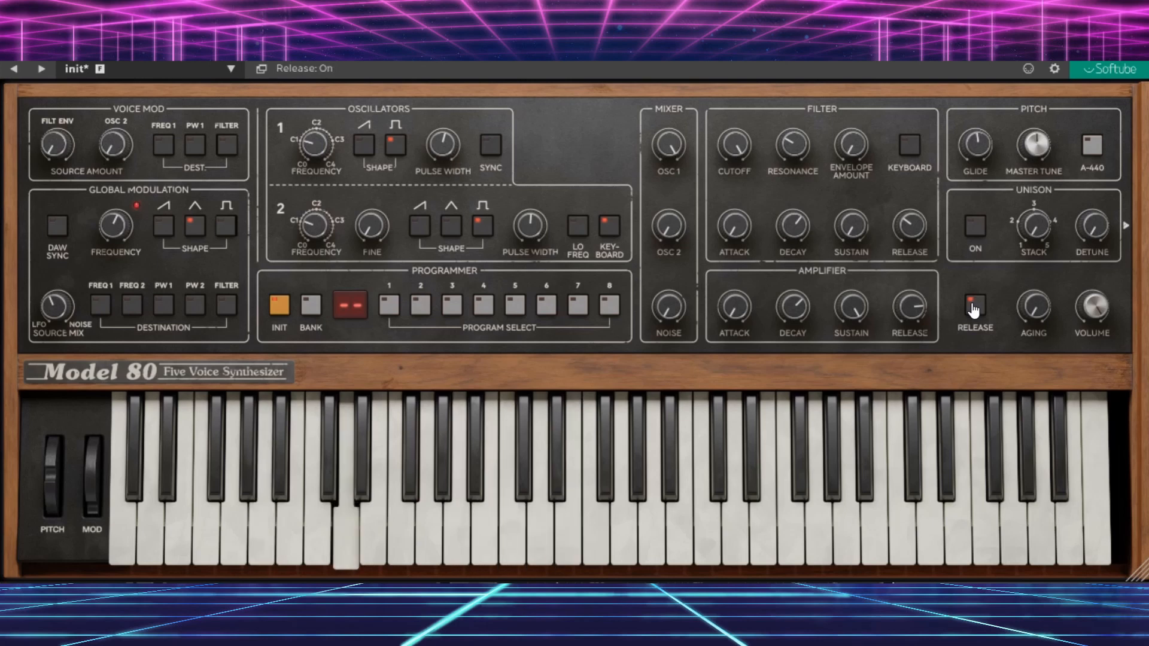
{"action": "left_click", "coordinate": [973, 307]}
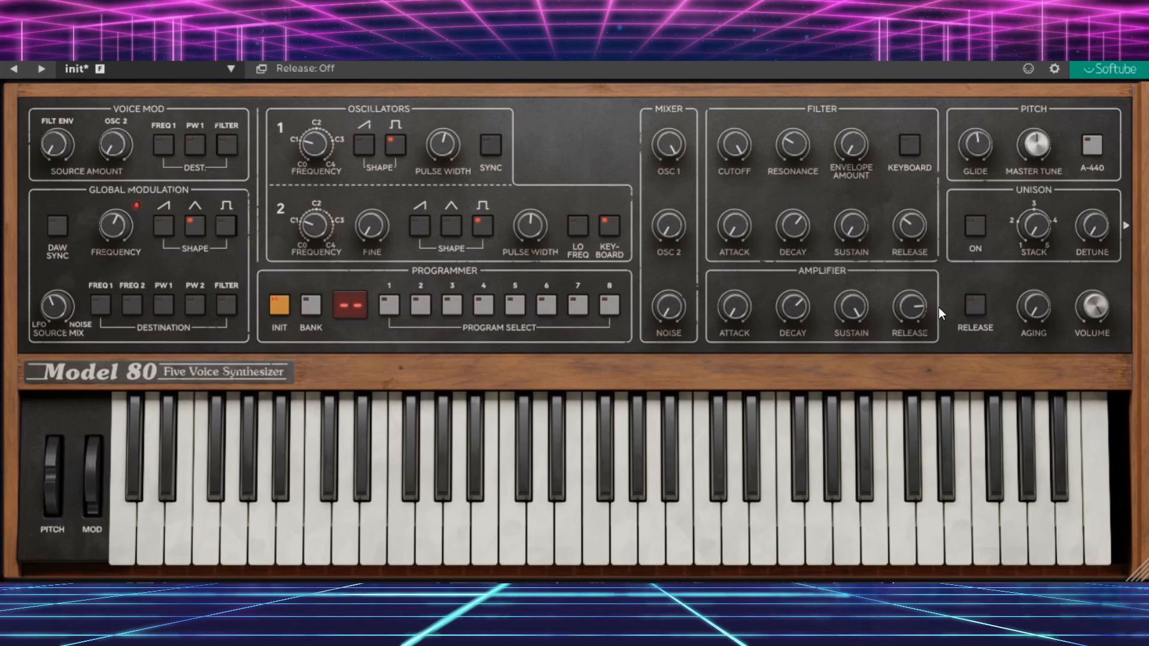
{"action": "left_click_drag", "start_coordinate": [911, 306], "coordinate": [959, 357]}
{"action": "left_click", "coordinate": [974, 303]}
Step: Try the Aging control, return it to its minimum, and set the output volume to 10.0
{"action": "left_click_drag", "start_coordinate": [1034, 299], "coordinate": [1041, 264]}
{"action": "left_click_drag", "start_coordinate": [1022, 315], "coordinate": [1050, 474]}
{"action": "left_click_drag", "start_coordinate": [1092, 314], "coordinate": [1080, 267]}
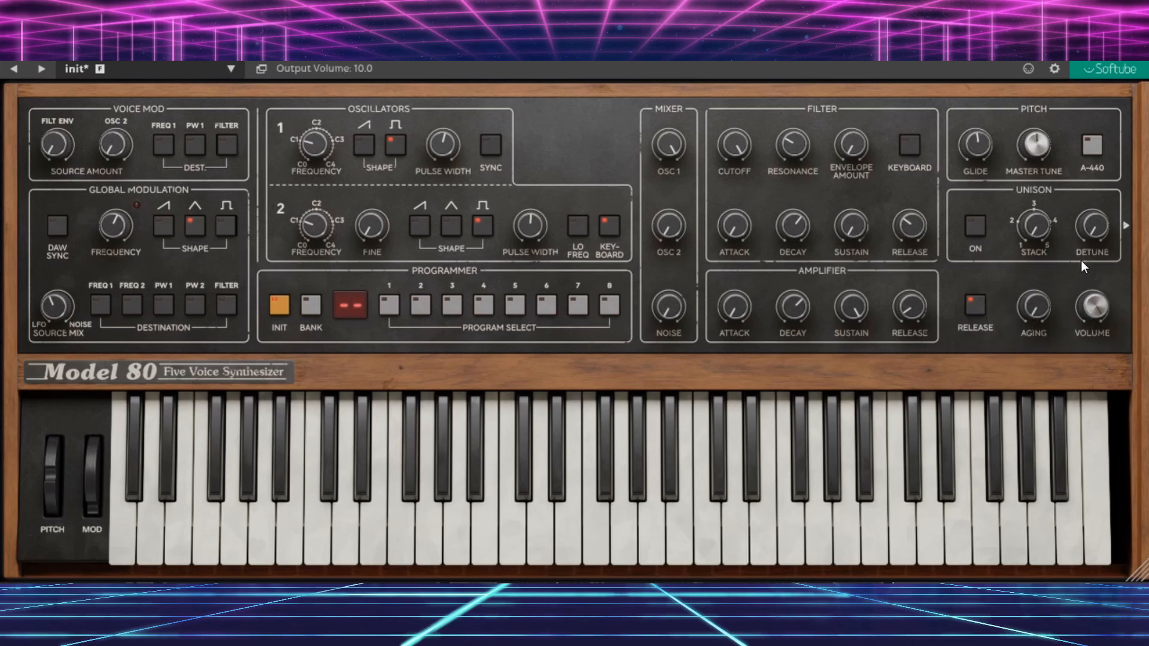
Step: Turn on Quantize Cutoff in the extra settings and sweep the filter cutoff down with a resonance of 8.4
{"action": "left_click", "coordinate": [1127, 228]}
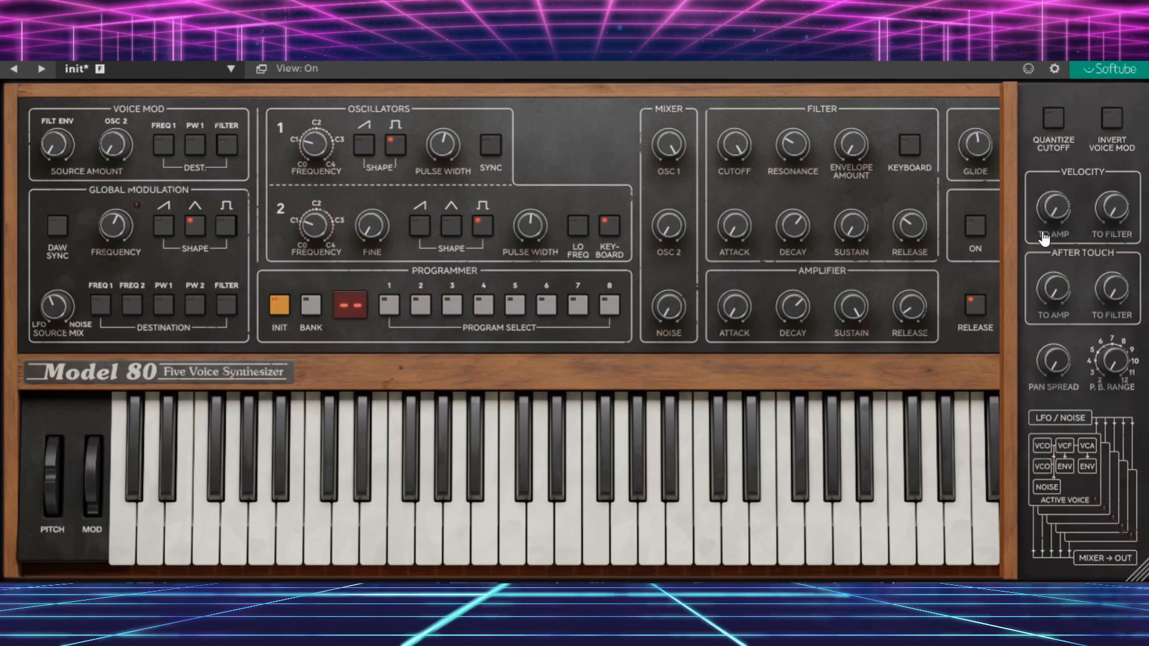
{"action": "left_click", "coordinate": [1057, 127]}
{"action": "left_click_drag", "start_coordinate": [793, 145], "coordinate": [786, 108]}
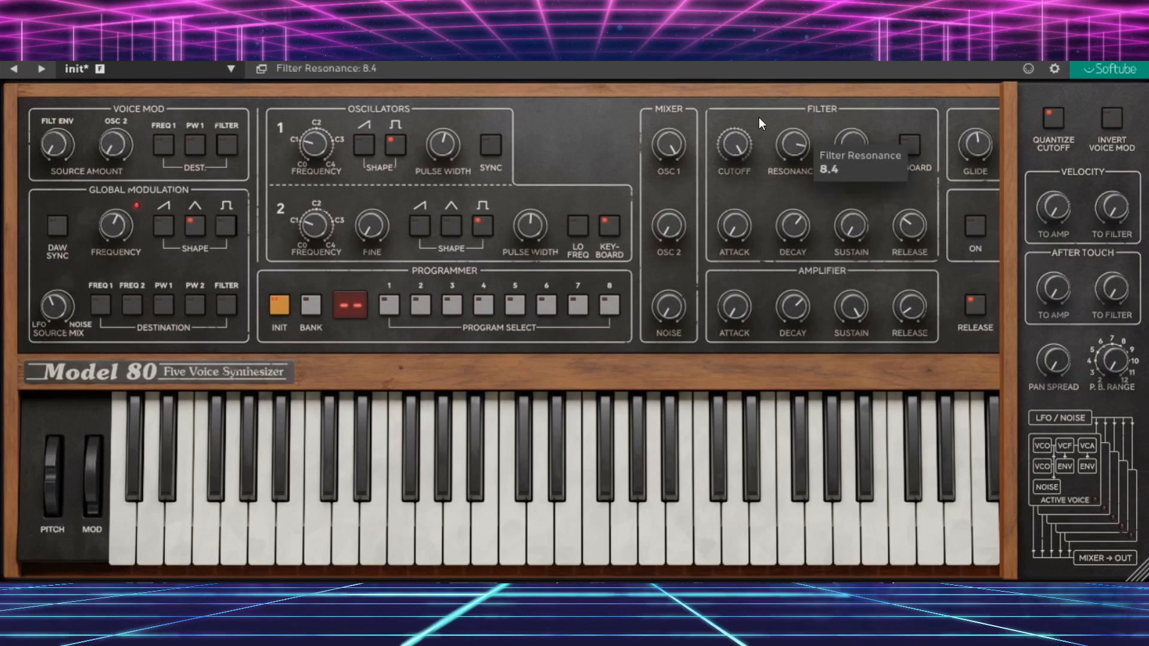
{"action": "left_click_drag", "start_coordinate": [748, 141], "coordinate": [745, 253]}
Step: Turn off Quantize Cutoff, raise the filter cutoff to 7300.0 Hz, and lower the resonance to its minimum
{"action": "left_click", "coordinate": [1053, 119]}
{"action": "left_click_drag", "start_coordinate": [738, 151], "coordinate": [738, 45]}
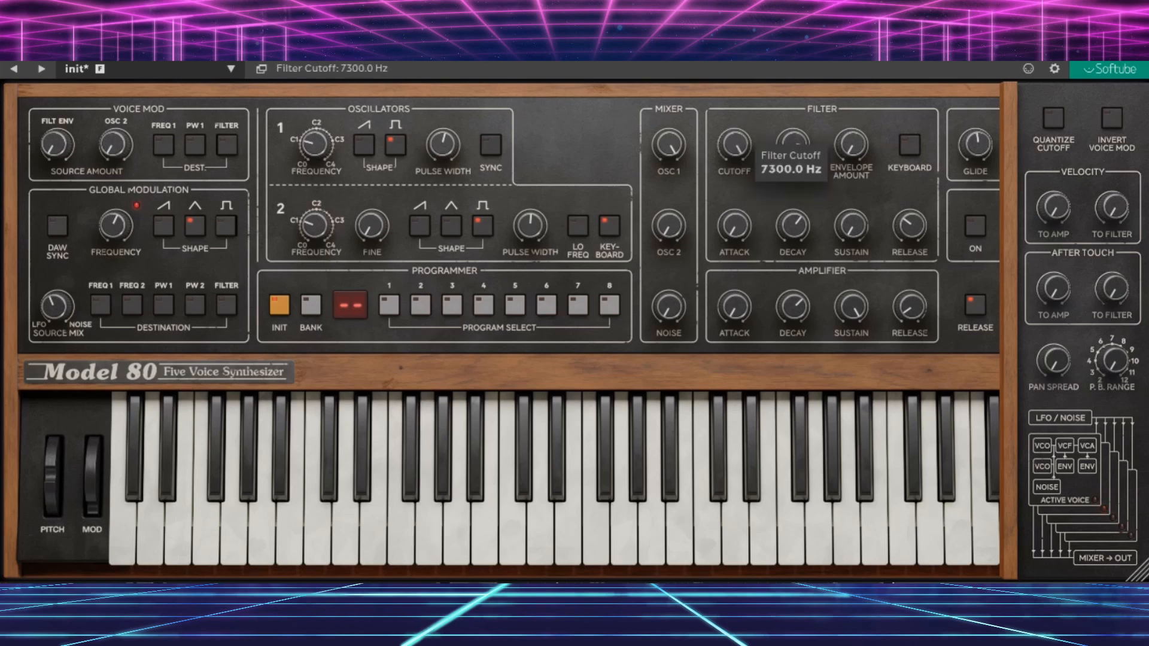
{"action": "left_click_drag", "start_coordinate": [792, 158], "coordinate": [837, 426]}
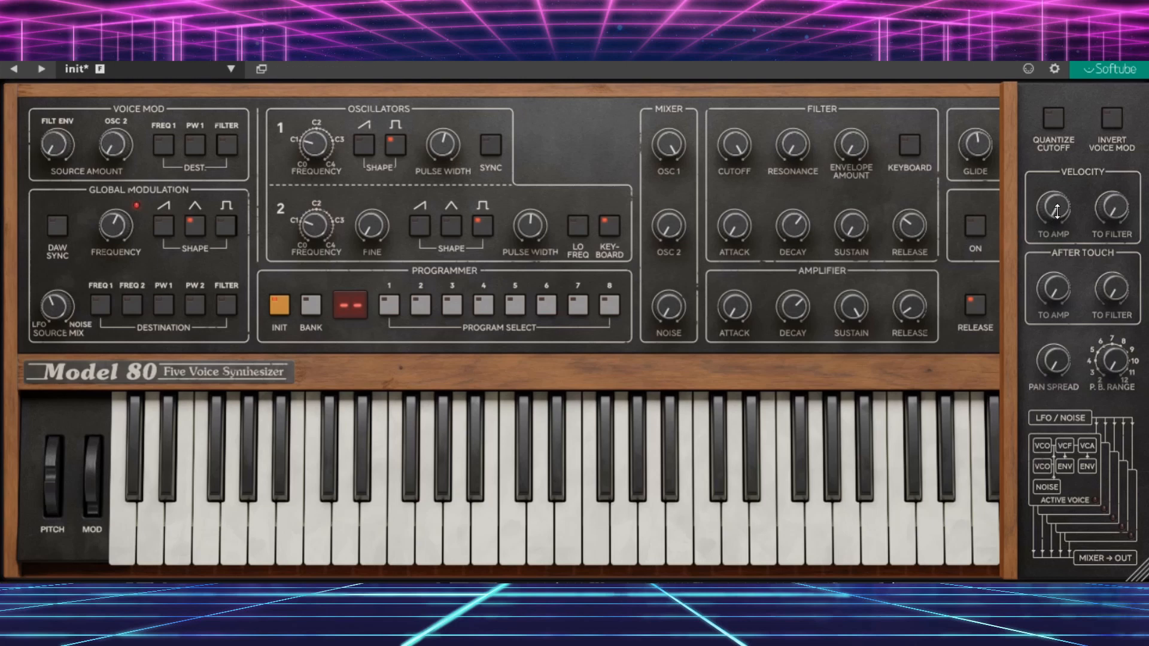
Step: Try a velocity-to-amp amount of 9.9 and lower it to 2.1
{"action": "left_click_drag", "start_coordinate": [1057, 210], "coordinate": [1057, 185]}
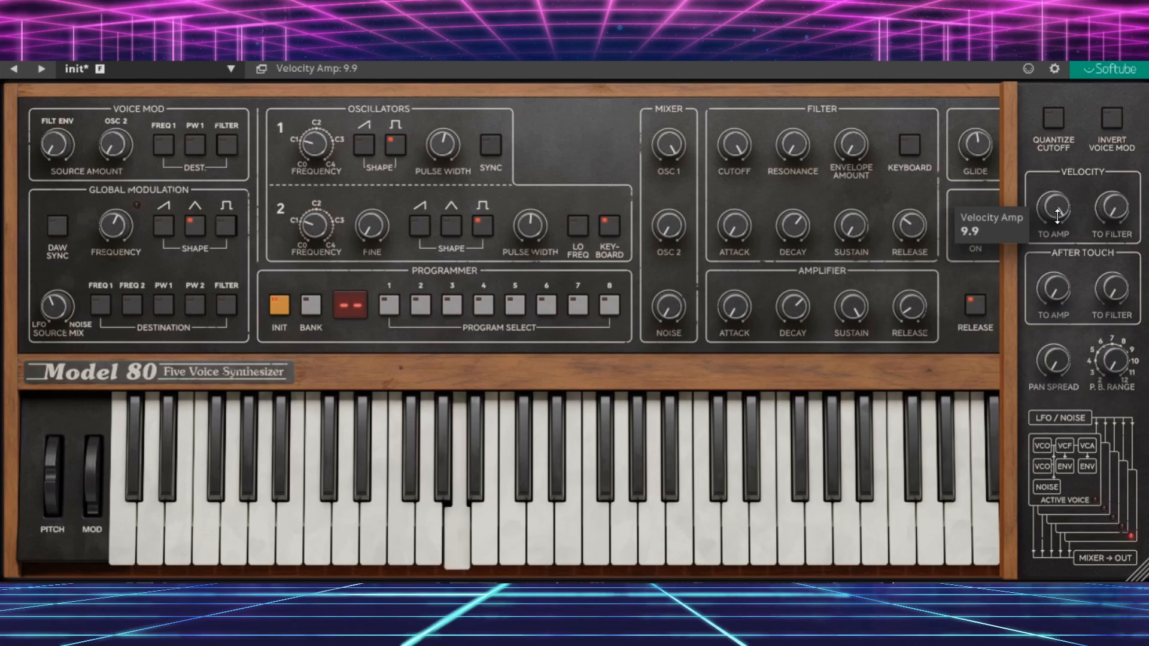
{"action": "left_click_drag", "start_coordinate": [1057, 216], "coordinate": [1060, 350]}
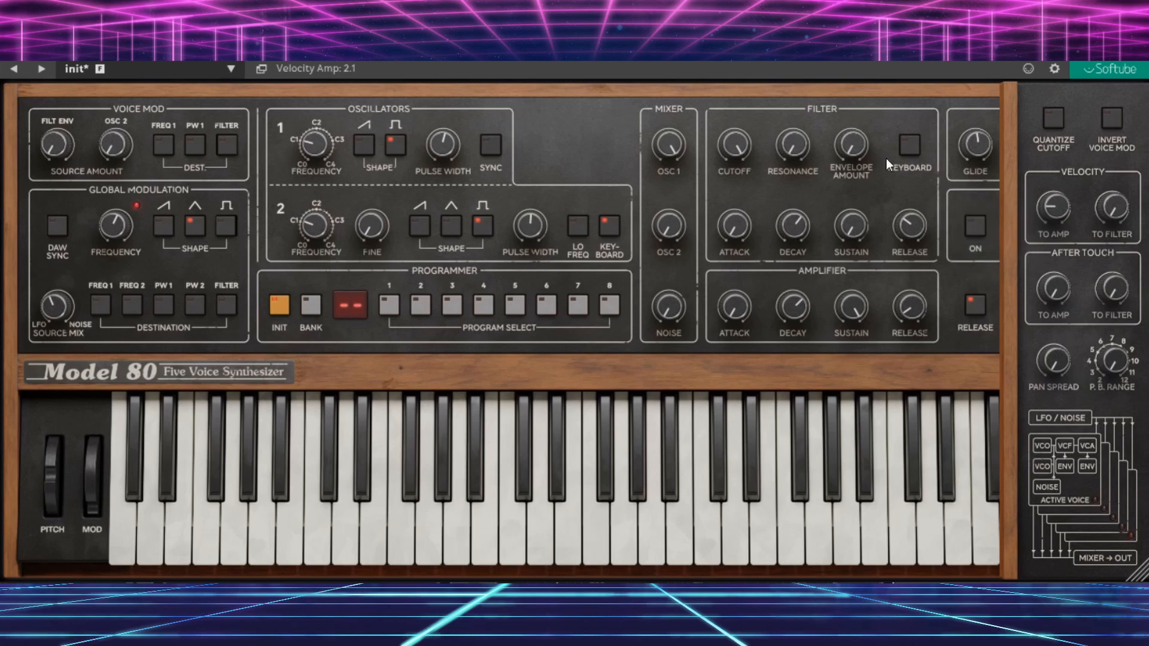
Step: Try the velocity-to-filter amount with the cutoff lowered, return both velocity amounts to 0.0, and hide the extra settings
{"action": "left_click_drag", "start_coordinate": [735, 148], "coordinate": [734, 195]}
{"action": "left_click_drag", "start_coordinate": [1112, 207], "coordinate": [1038, 239]}
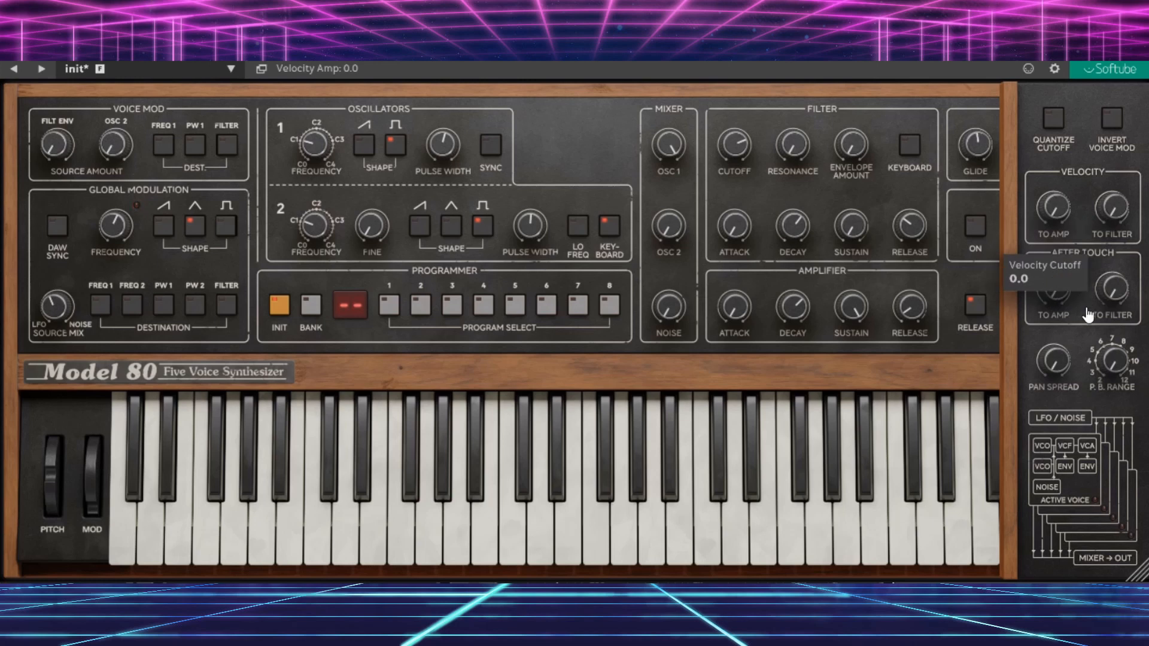
{"action": "left_click", "coordinate": [1020, 348]}
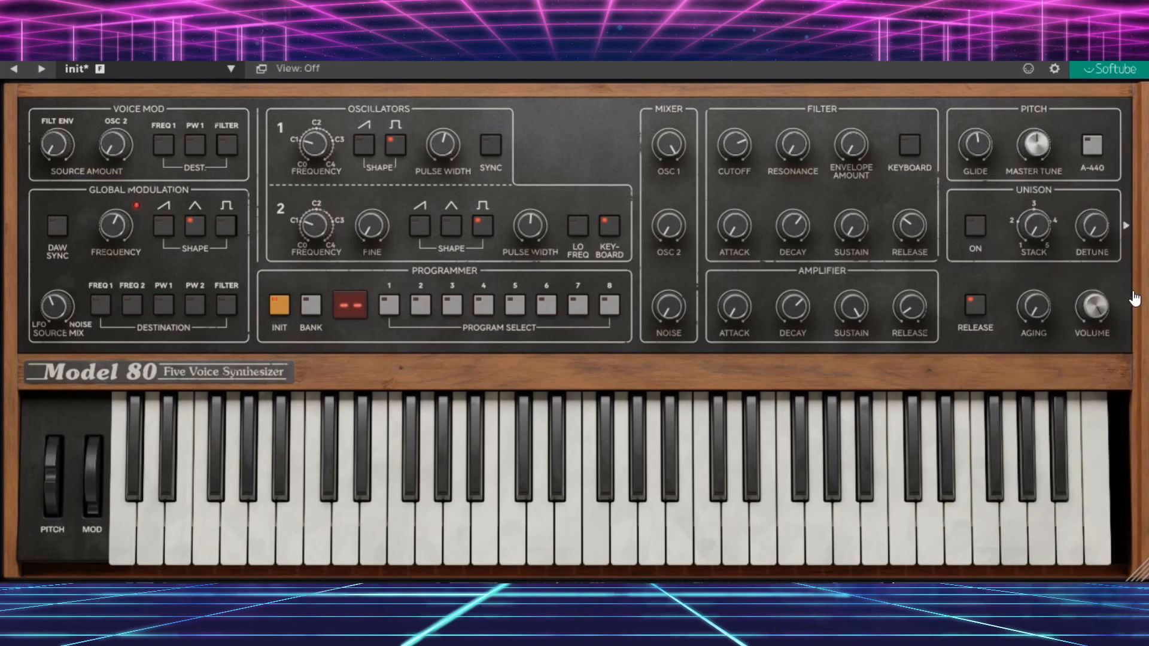
Step: Restore the filter cutoff to 7300.0 Hz, then try the voice pan spread at 10.0 and 5.1 before lowering it further
{"action": "left_click", "coordinate": [1134, 296]}
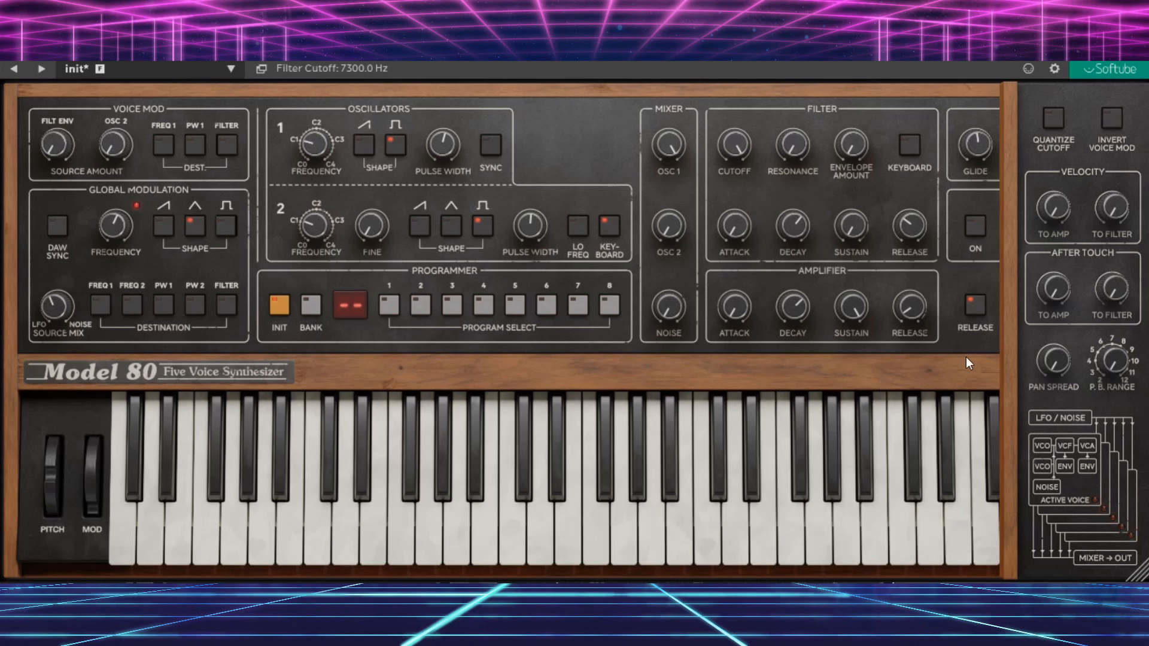
{"action": "left_click_drag", "start_coordinate": [1055, 360], "coordinate": [1088, 132]}
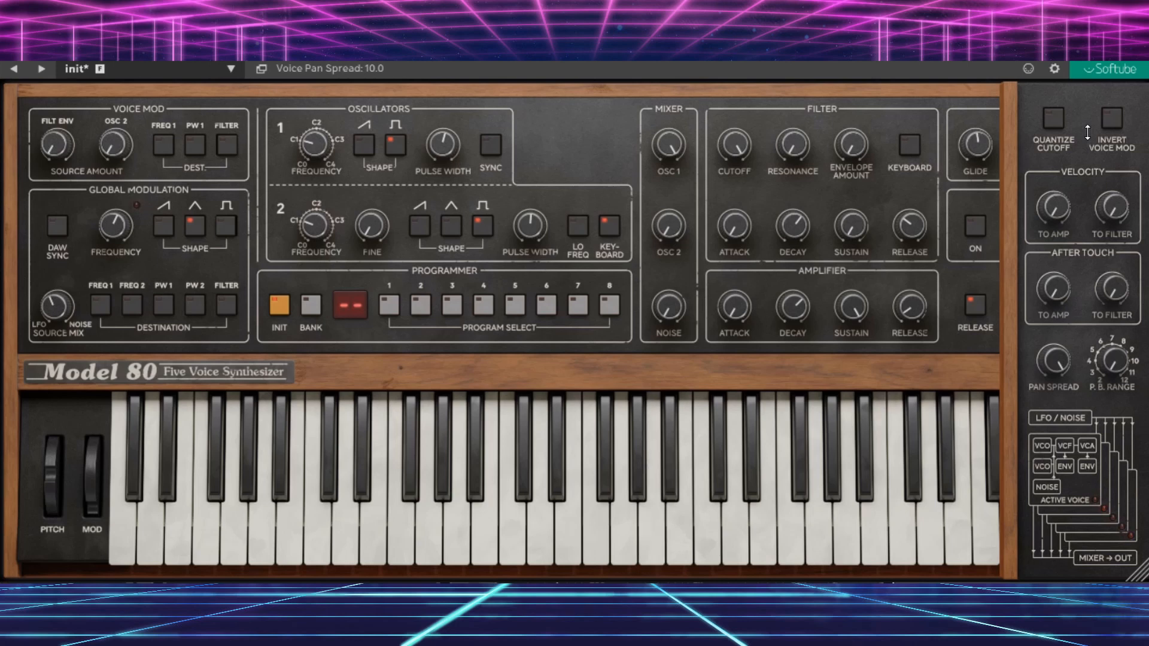
{"action": "left_click_drag", "start_coordinate": [1054, 362], "coordinate": [1048, 446]}
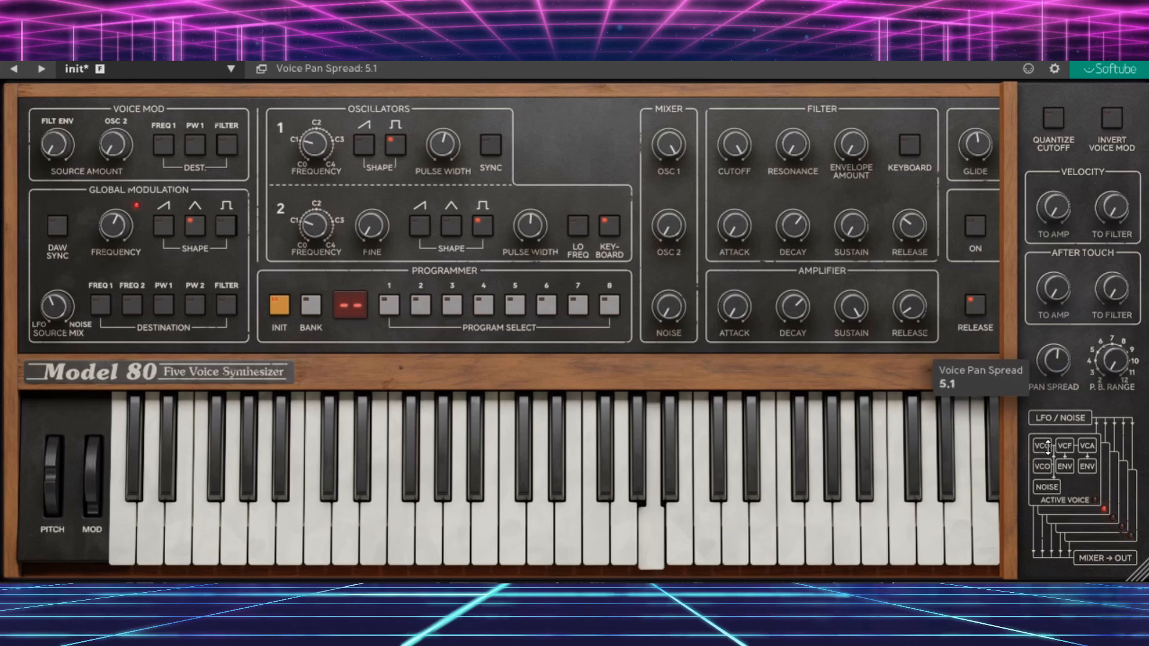
{"action": "left_click_drag", "start_coordinate": [1057, 365], "coordinate": [1057, 398]}
Step: Lower the glide to its minimum, raise the amplifier release above 3.3, and set the voice pan spread to 2.4
{"action": "left_click_drag", "start_coordinate": [973, 141], "coordinate": [970, 156]}
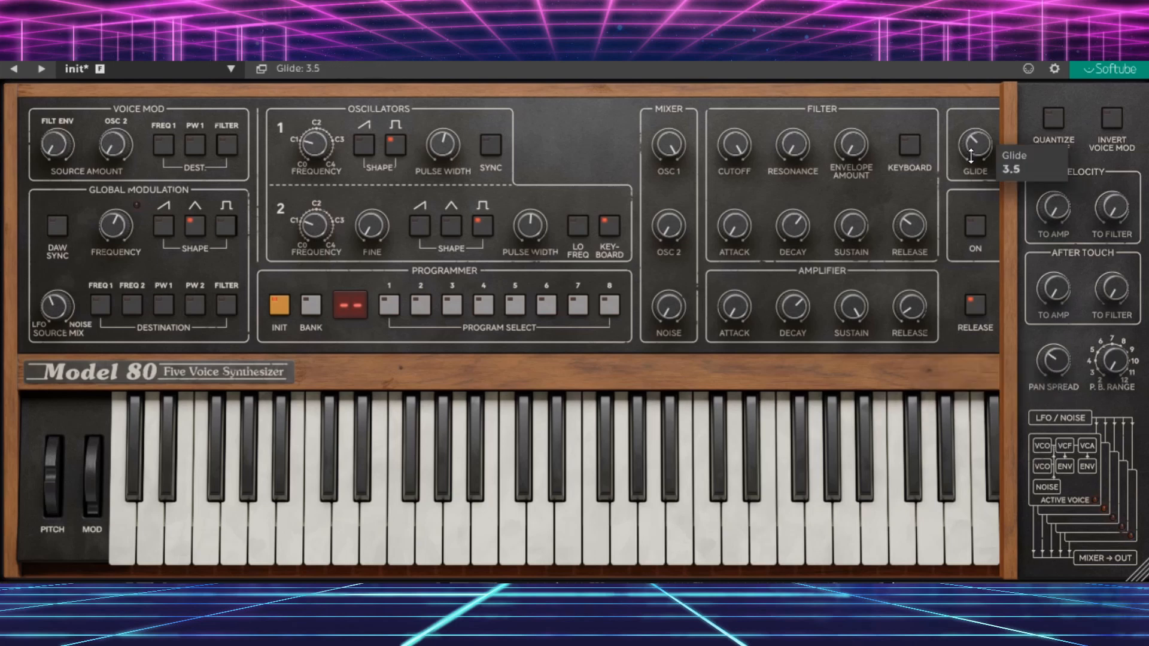
{"action": "left_click_drag", "start_coordinate": [910, 307], "coordinate": [909, 250]}
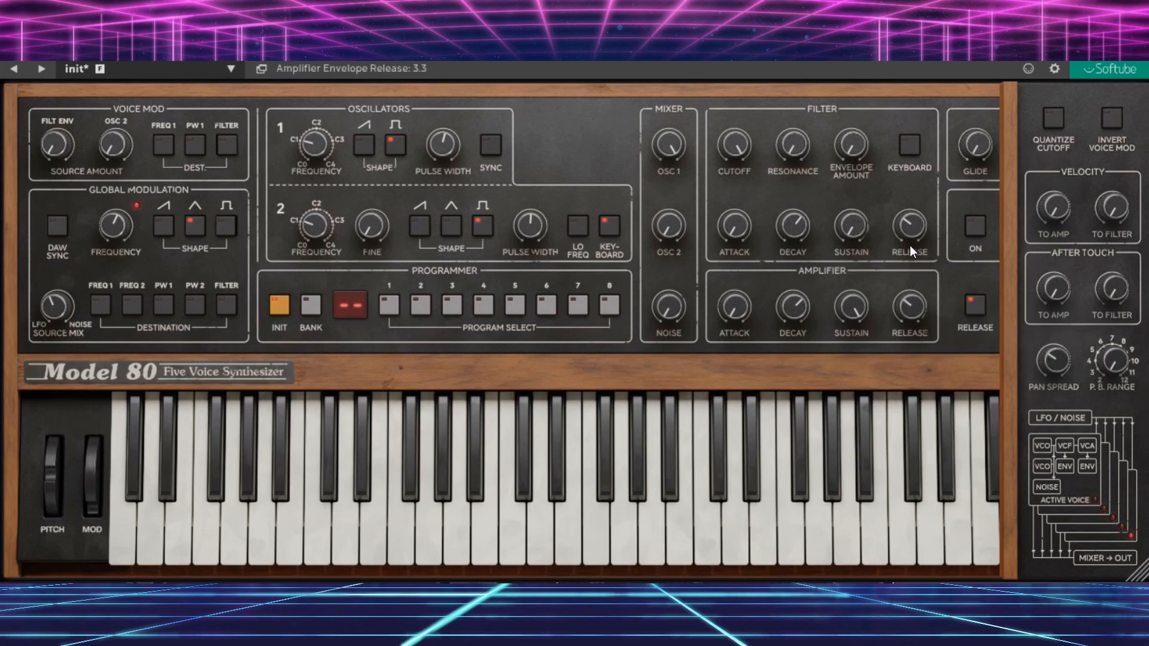
{"action": "left_click_drag", "start_coordinate": [909, 306], "coordinate": [1034, 381]}
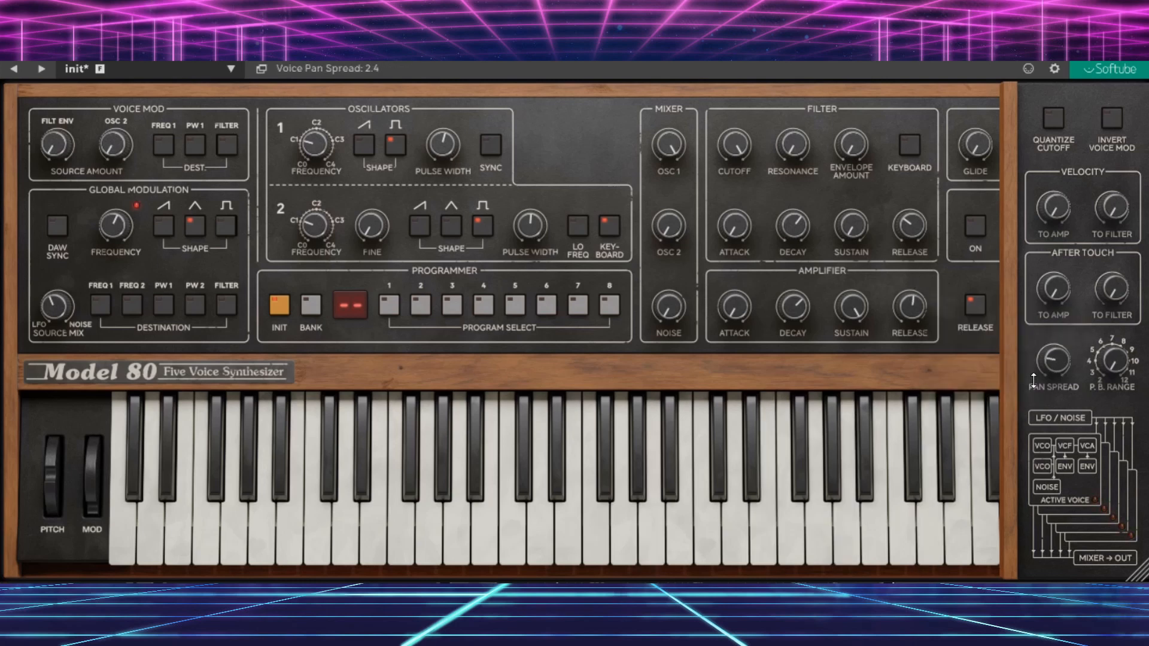
Step: Turn on Unison, raise the voice stack, and set the unison detune to 3.2
{"action": "left_click", "coordinate": [972, 229]}
{"action": "left_click", "coordinate": [1018, 354]}
{"action": "left_click_drag", "start_coordinate": [1034, 225], "coordinate": [1037, 122]}
{"action": "left_click_drag", "start_coordinate": [1103, 225], "coordinate": [1105, 166]}
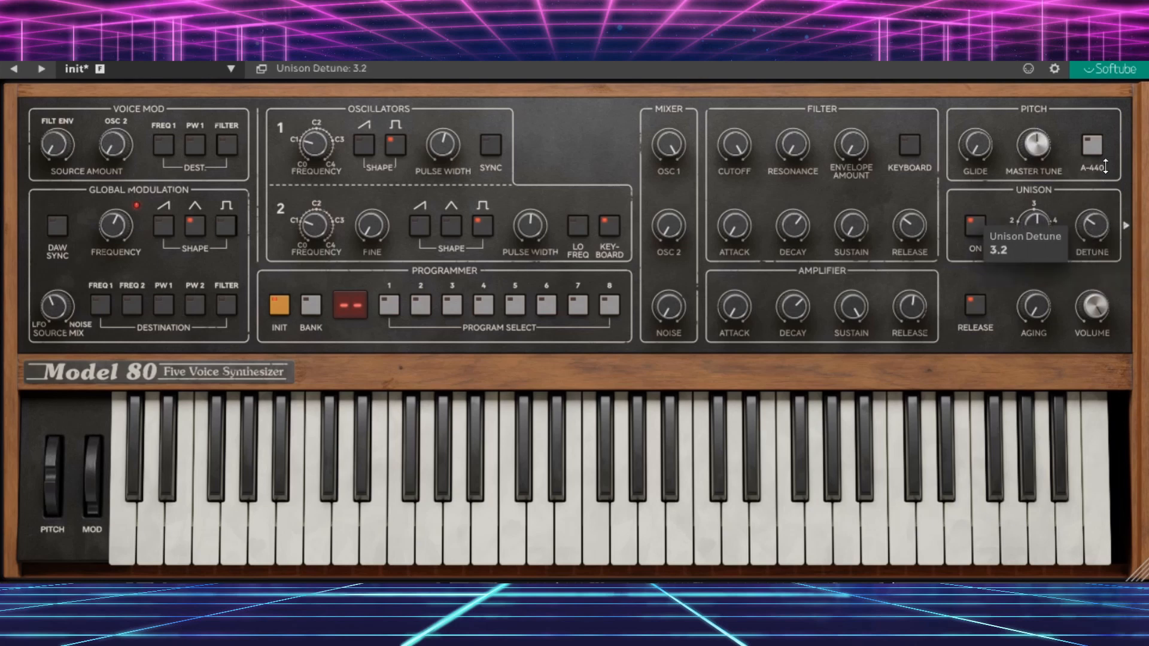
Step: Lower the voice pan spread to 0.0 in the extra settings with Unison on, and hide the extra settings
{"action": "left_click", "coordinate": [1136, 263]}
{"action": "mouse_move", "coordinate": [1055, 365]}
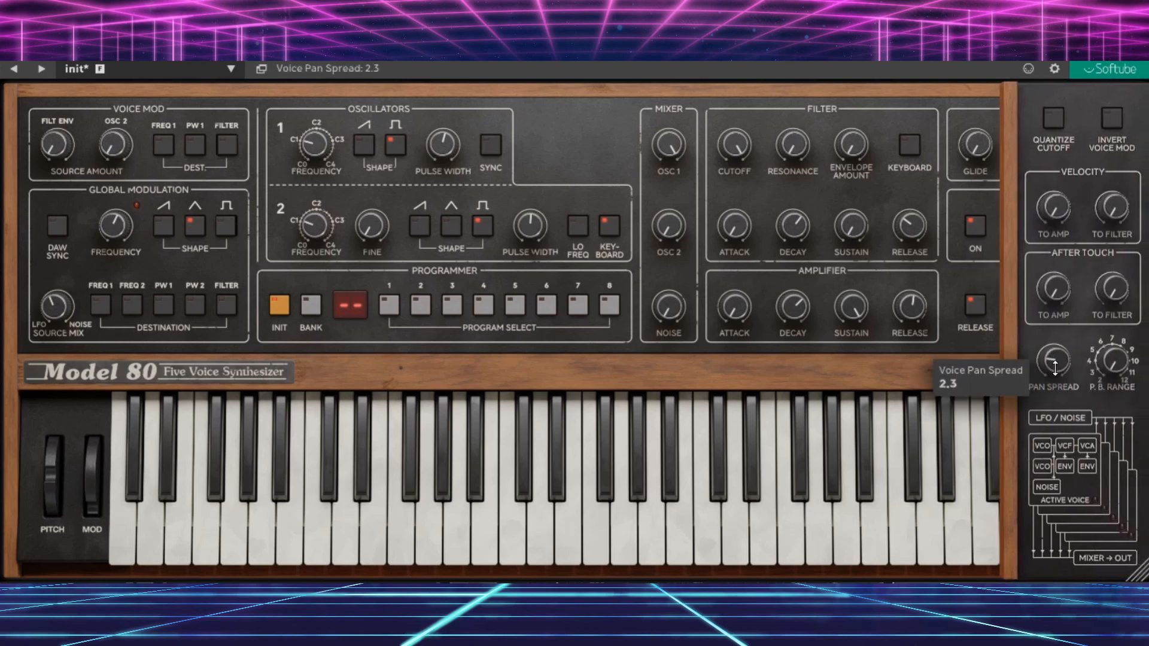
{"action": "mouse_move", "coordinate": [1049, 442]}
{"action": "left_mouse_down"}
{"action": "mouse_move", "coordinate": [1056, 274]}
{"action": "mouse_move", "coordinate": [1051, 448]}
{"action": "left_mouse_up"}
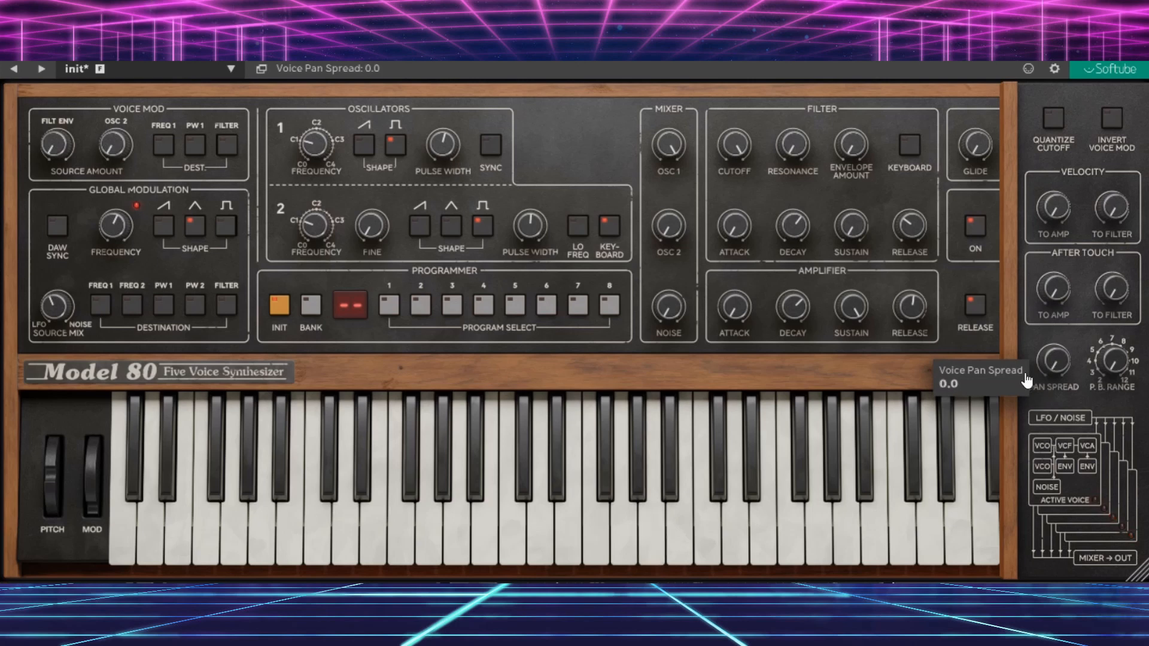
{"action": "left_click", "coordinate": [1012, 320]}
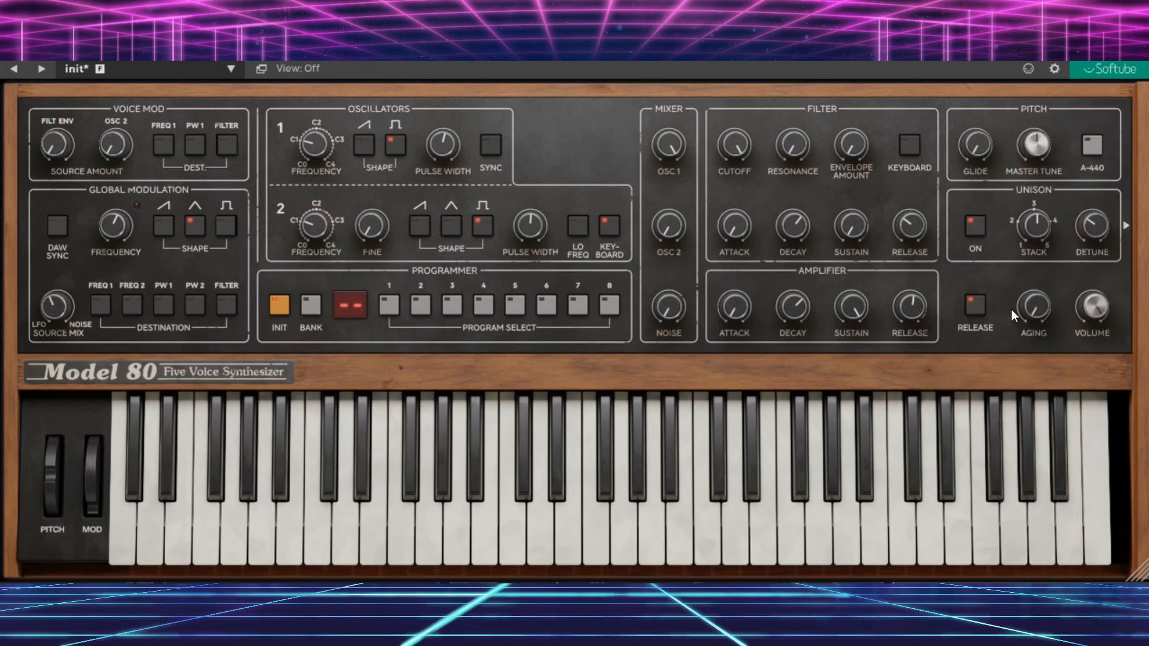
Step: Turn off Unison, try the pitch bend wheel, raise the pitch bend range to its maximum, and lower it again
{"action": "left_click", "coordinate": [1126, 250]}
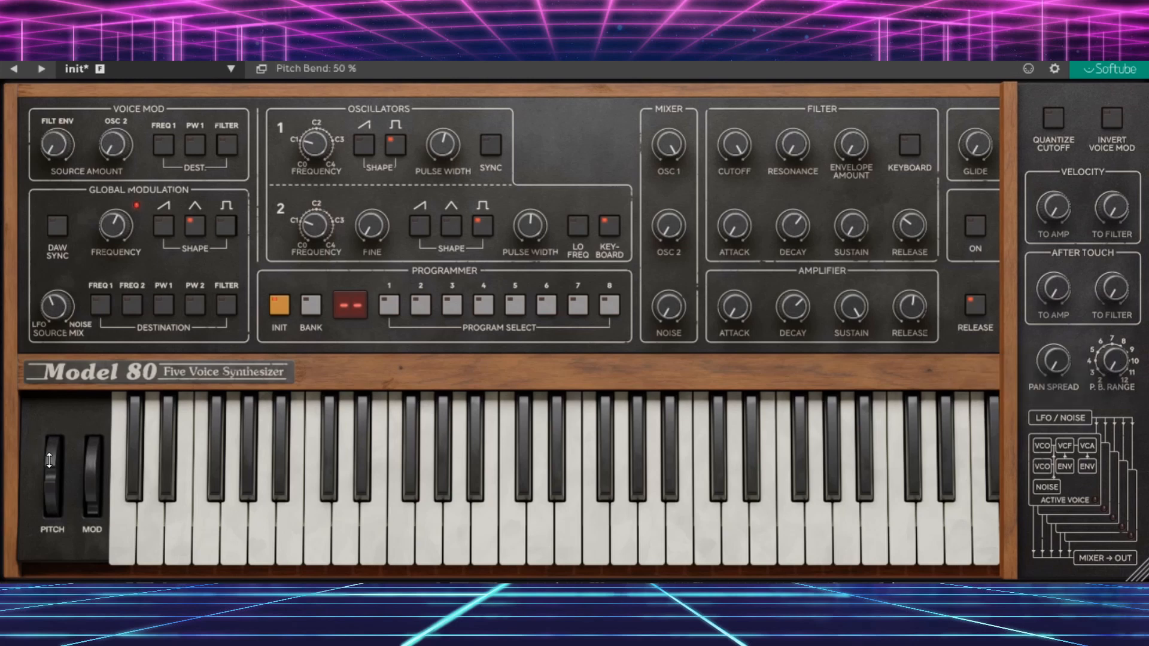
{"action": "mouse_move", "coordinate": [49, 462]}
{"action": "left_click_drag", "start_coordinate": [49, 463], "coordinate": [52, 472]}
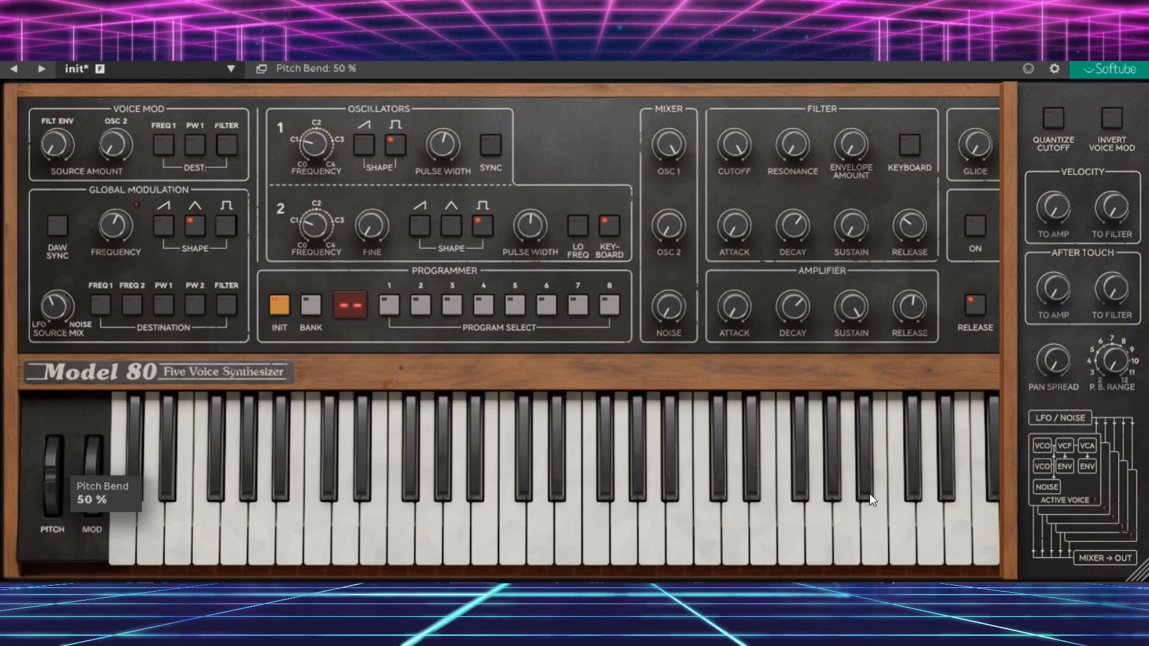
{"action": "left_click_drag", "start_coordinate": [1108, 370], "coordinate": [1107, 240]}
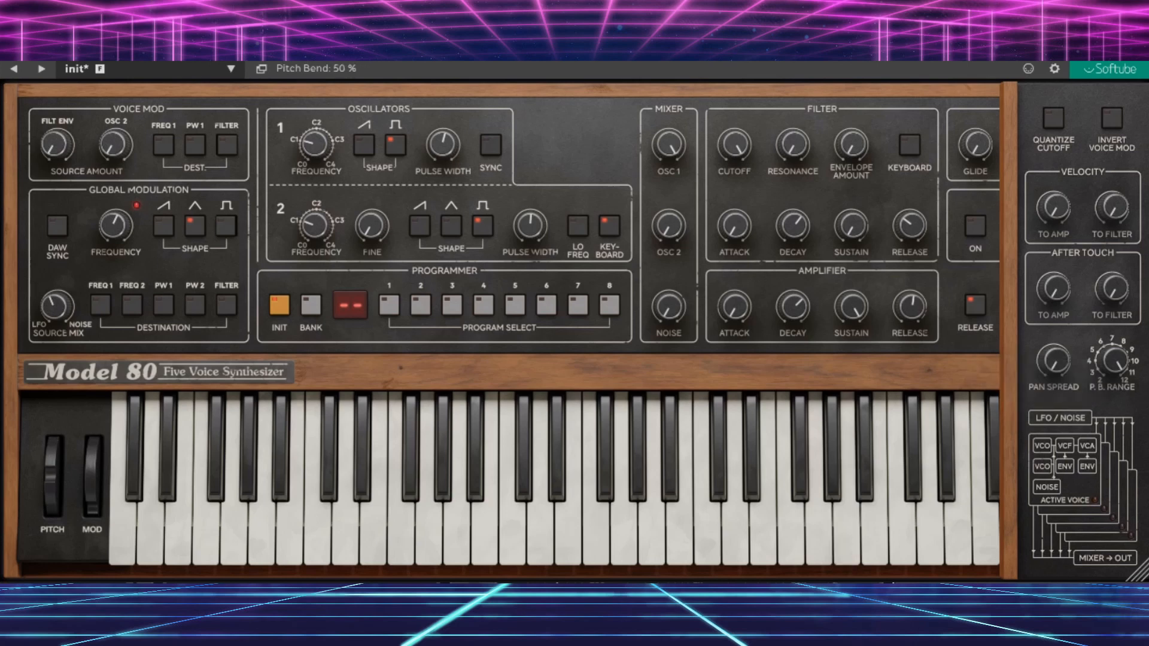
{"action": "left_click_drag", "start_coordinate": [1113, 364], "coordinate": [1111, 570]}
{"action": "left_click", "coordinate": [1019, 349]}
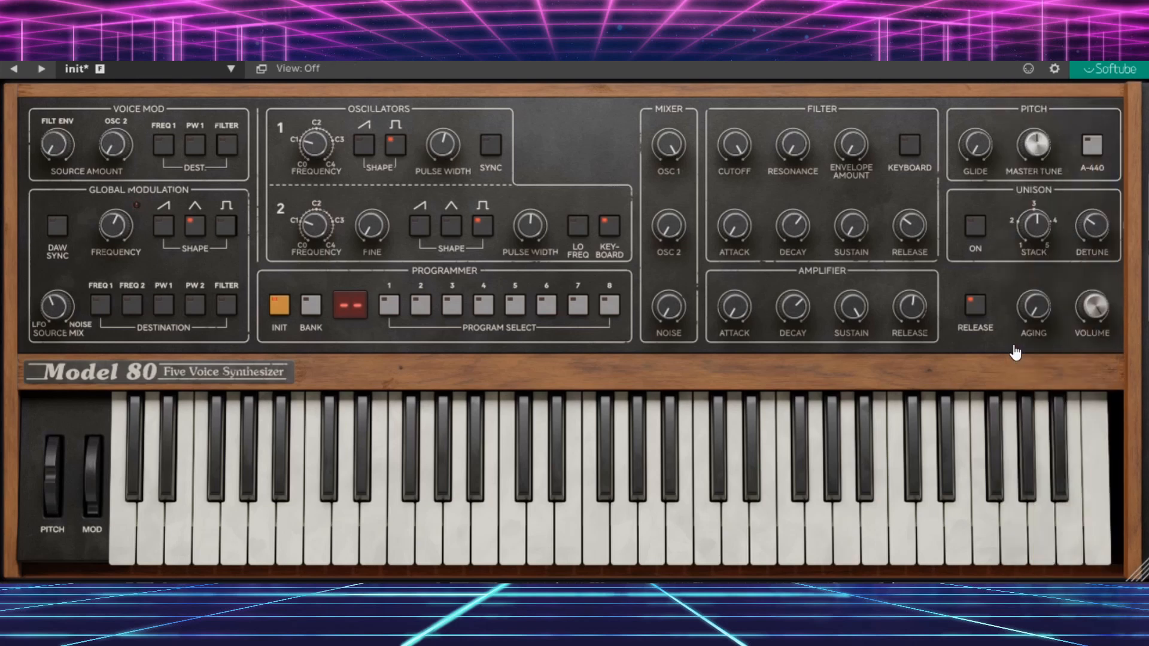